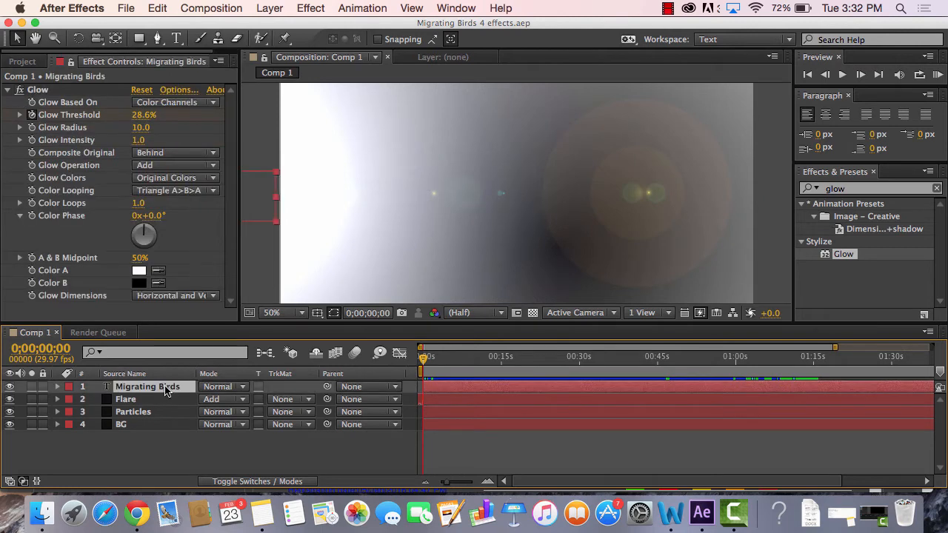
# Step: Scrub through the finished composition while hiding the Migrating Birds, Flare and Particles layers, and return to the start
pyautogui.moveTo(425, 361); pyautogui.dragTo(792, 358)
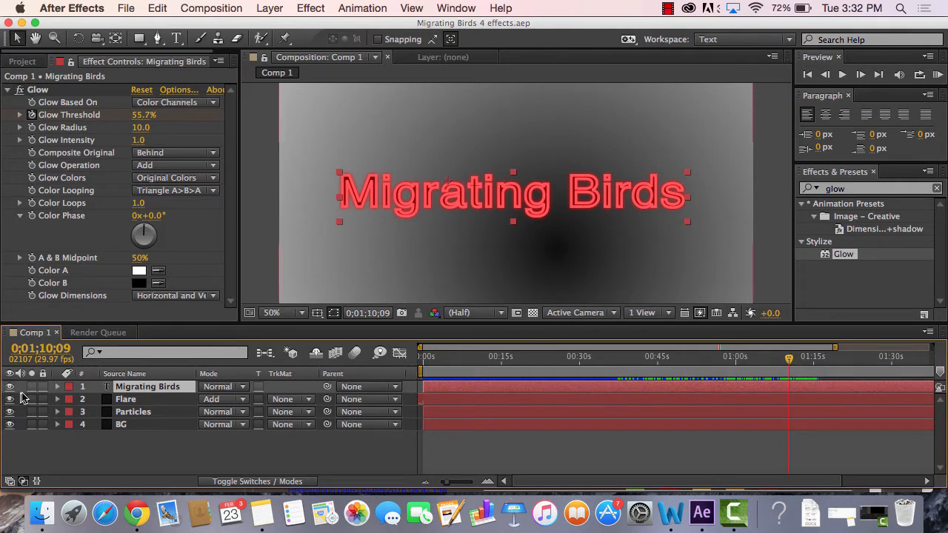
pyautogui.moveTo(10, 387); pyautogui.dragTo(11, 404)
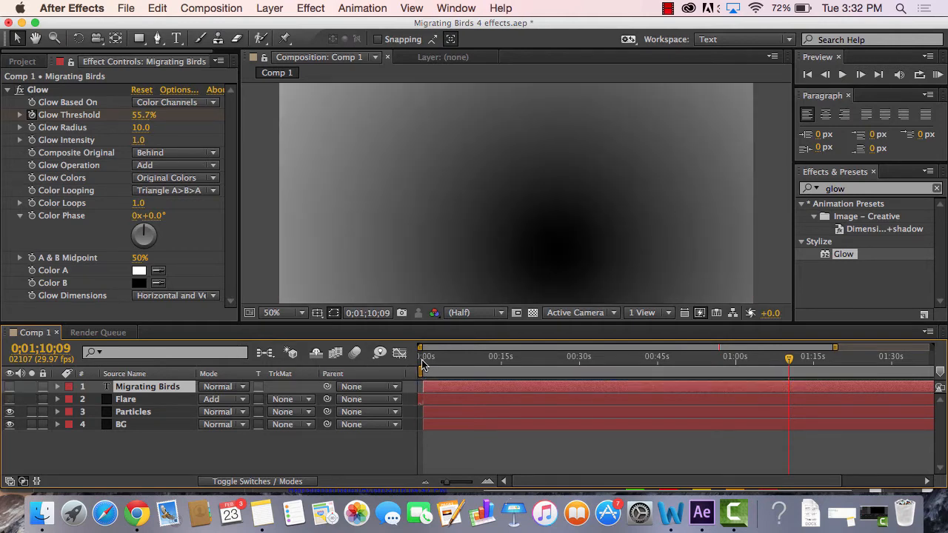
pyautogui.moveTo(426, 361); pyautogui.dragTo(649, 369)
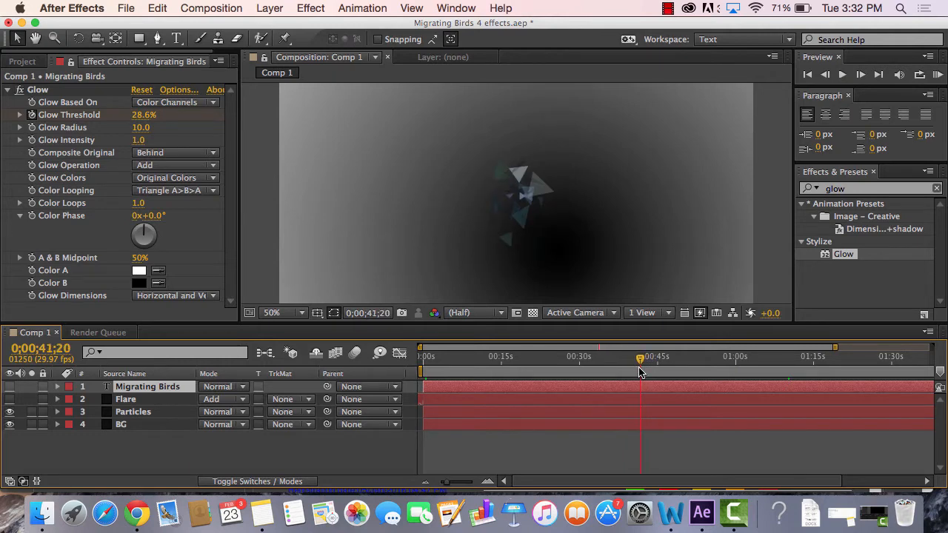
pyautogui.moveTo(649, 370); pyautogui.dragTo(387, 383)
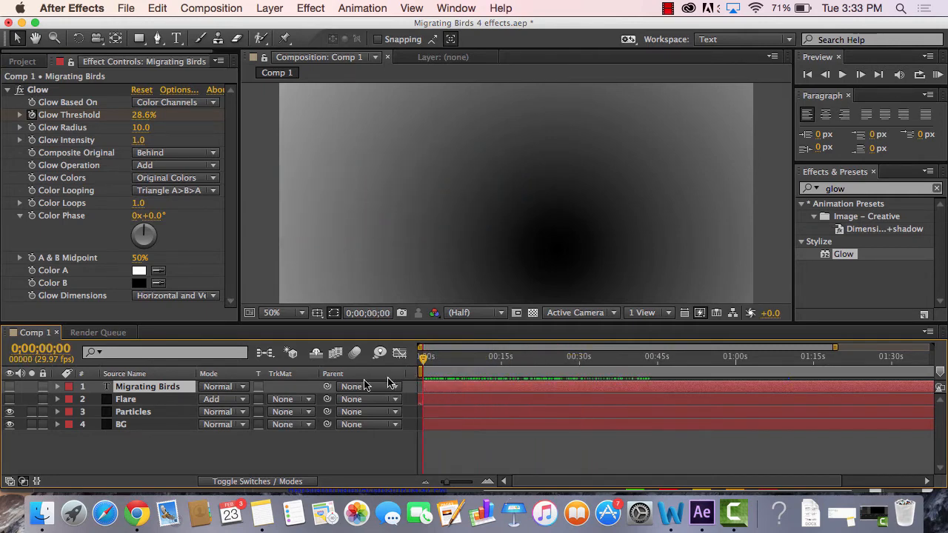
pyautogui.click(10, 414)
pyautogui.moveTo(423, 357); pyautogui.dragTo(415, 380)
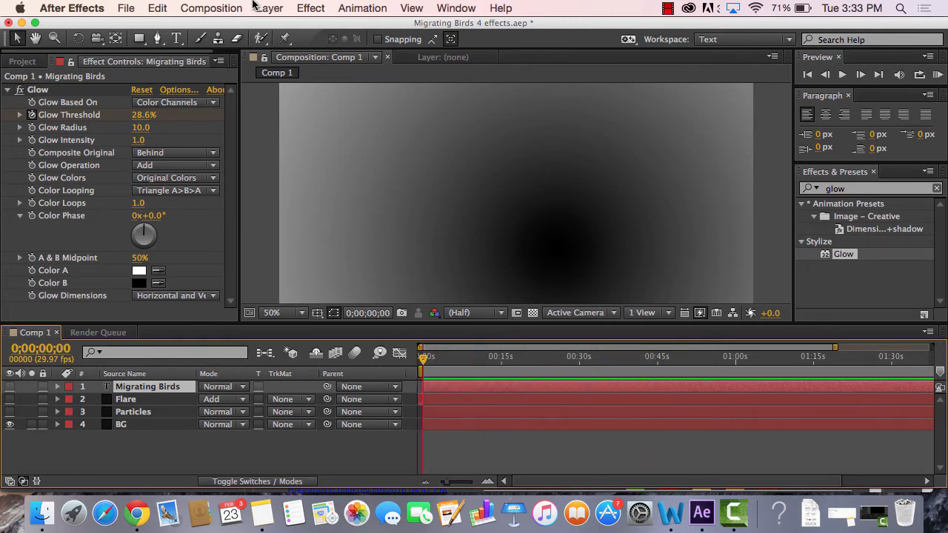
# Step: Save the current project and create a new project
pyautogui.click(127, 8)
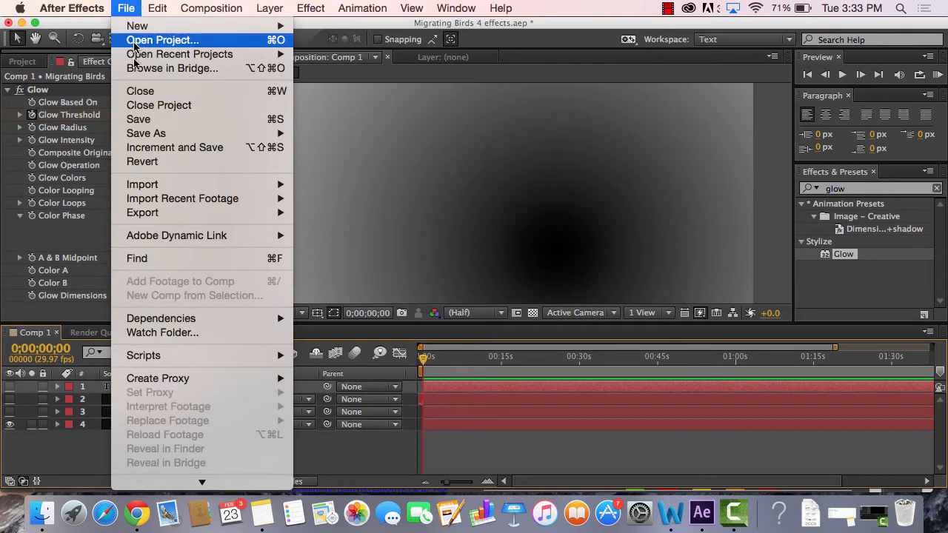
pyautogui.click(149, 118)
pyautogui.click(126, 8)
pyautogui.moveTo(141, 28)
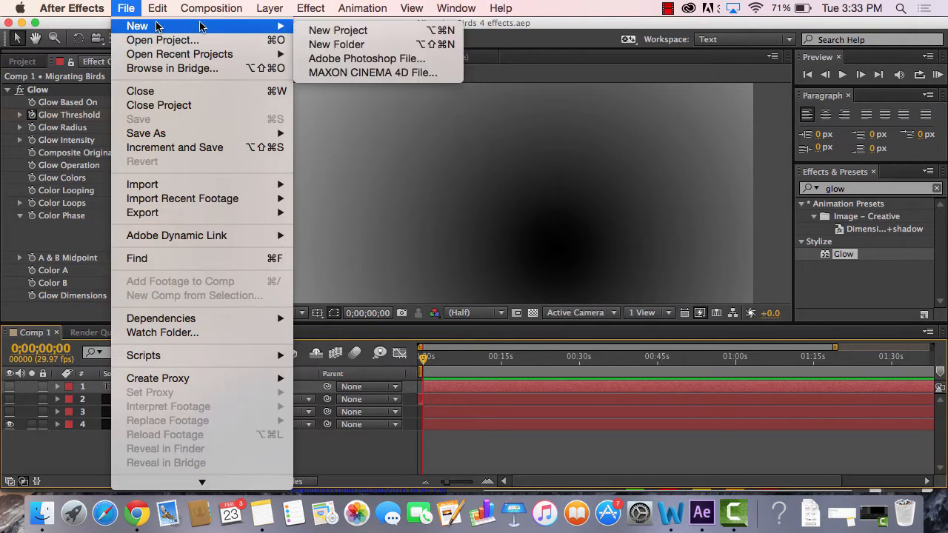
pyautogui.click(391, 31)
# Step: Set up a new composition with the HDV/HDTV 720 29.97 preset
pyautogui.click(211, 8)
pyautogui.click(244, 25)
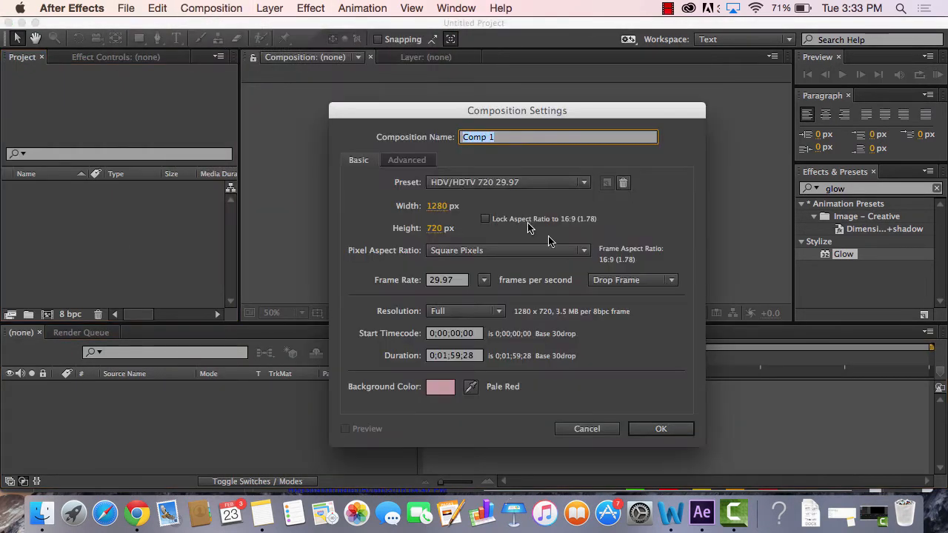
pyautogui.click(555, 182)
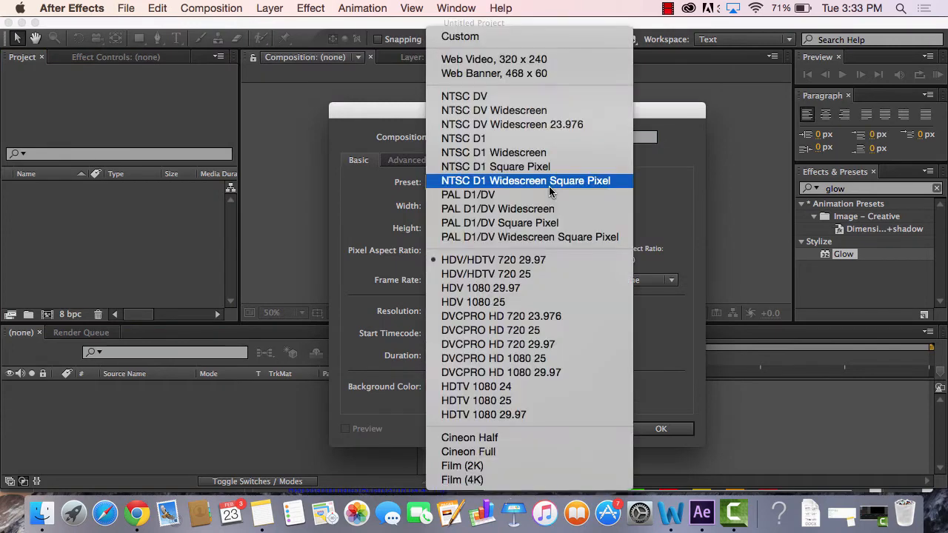
pyautogui.click(549, 261)
pyautogui.click(739, 522)
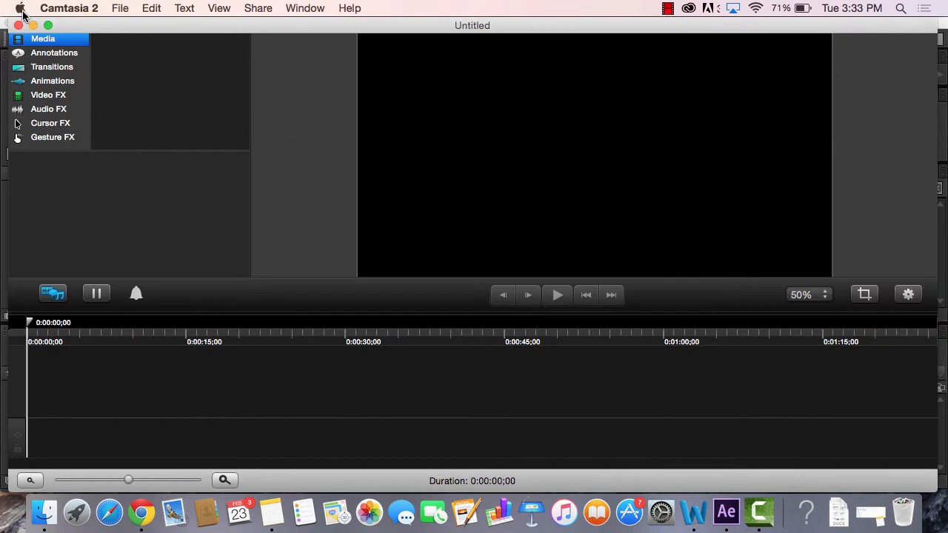
pyautogui.click(33, 26)
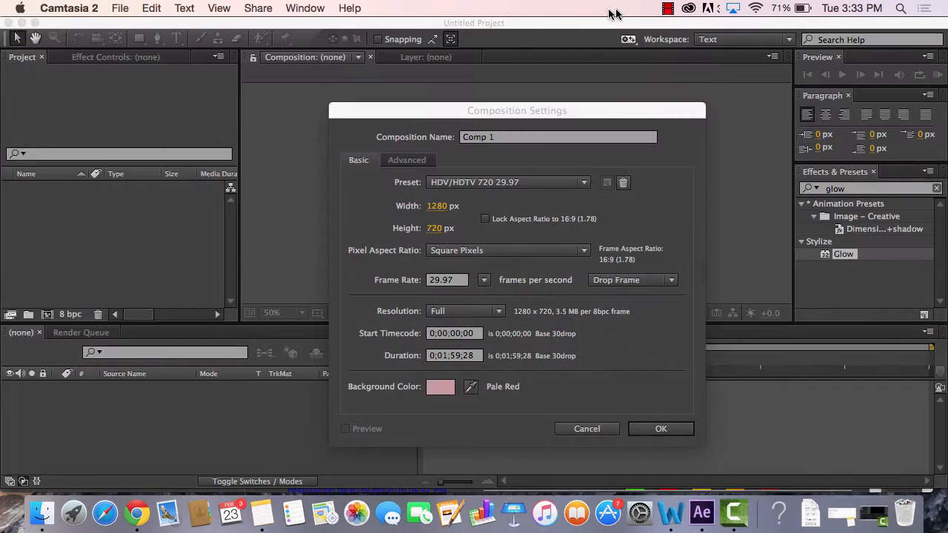
pyautogui.click(666, 9)
pyautogui.click(666, 9)
# Step: Create the 1280 x 720 px composition Comp 1 from the configured settings
pyautogui.click(647, 432)
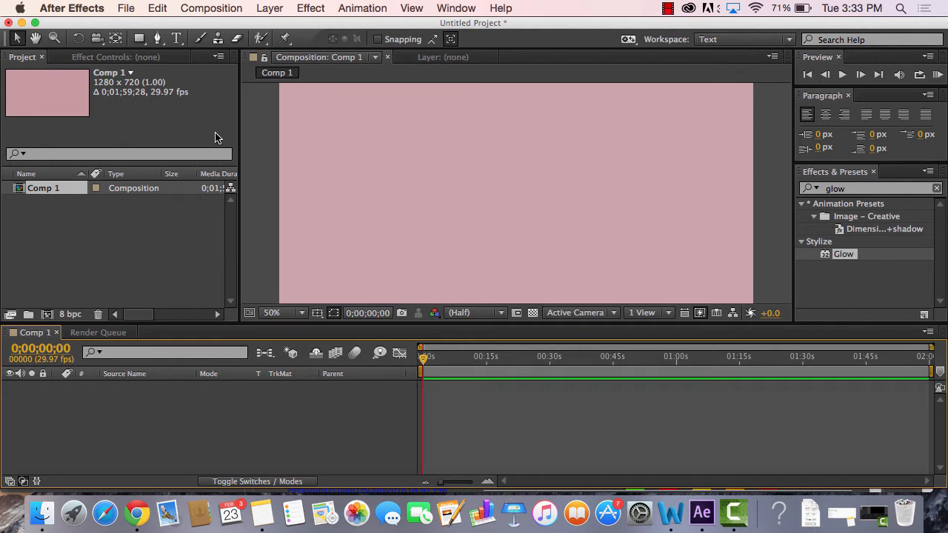
pyautogui.click(113, 288)
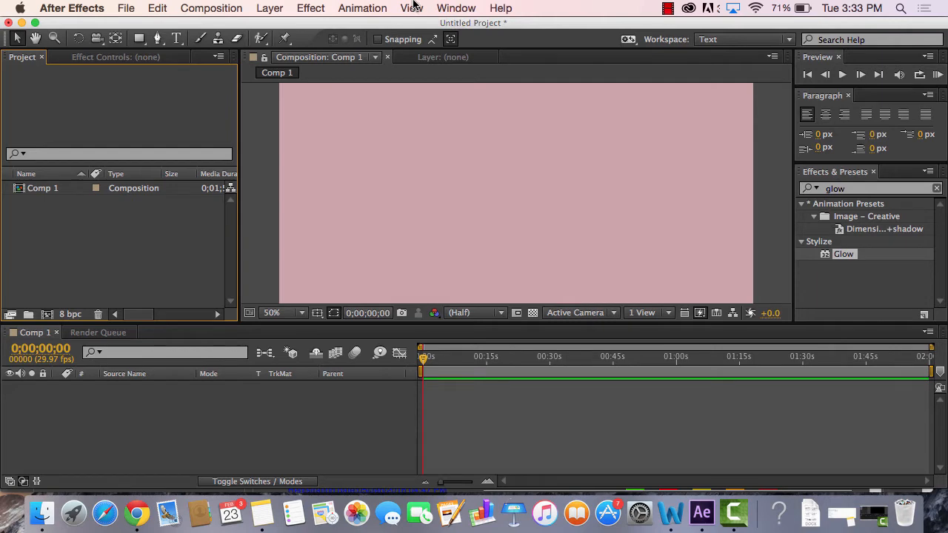
# Step: Add a black solid layer named Background to the composition at 1280 x 720 px
pyautogui.rightClick(137, 413)
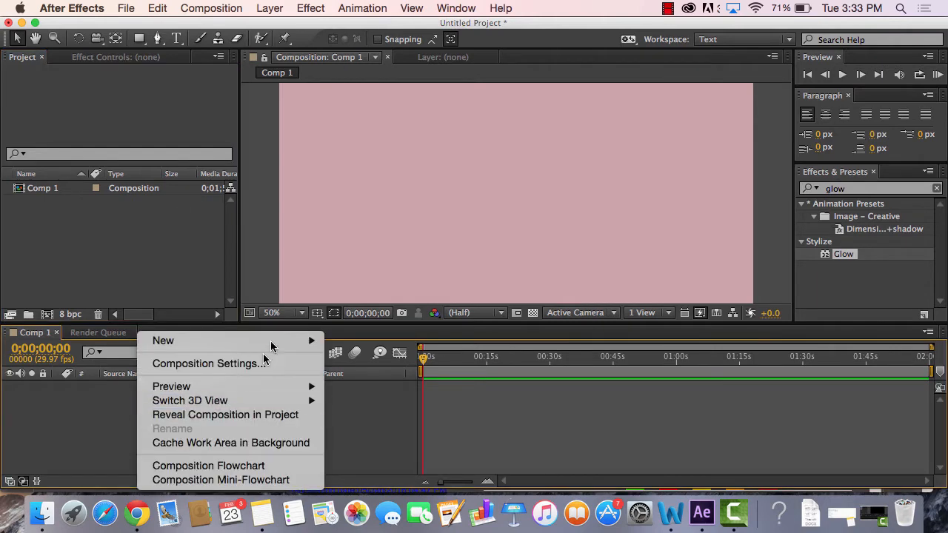
pyautogui.moveTo(272, 341)
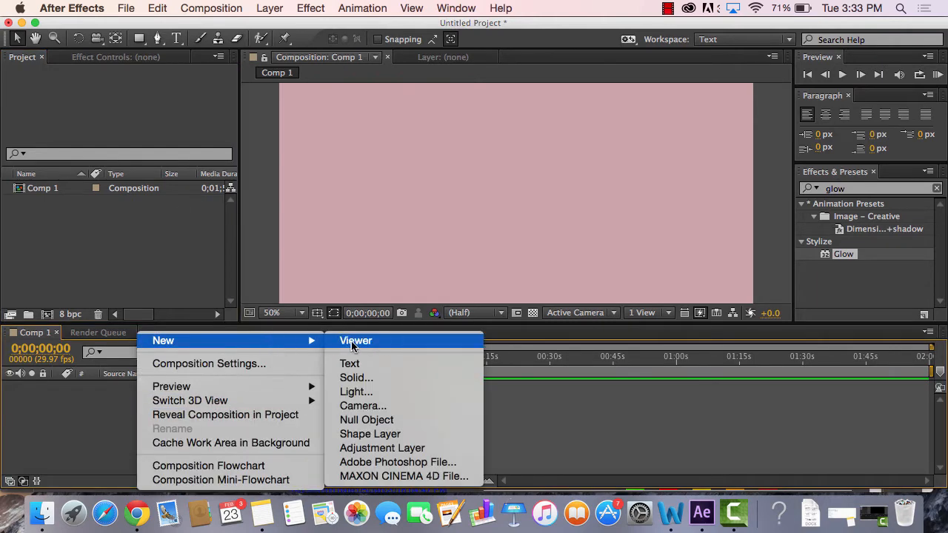
pyautogui.click(372, 380)
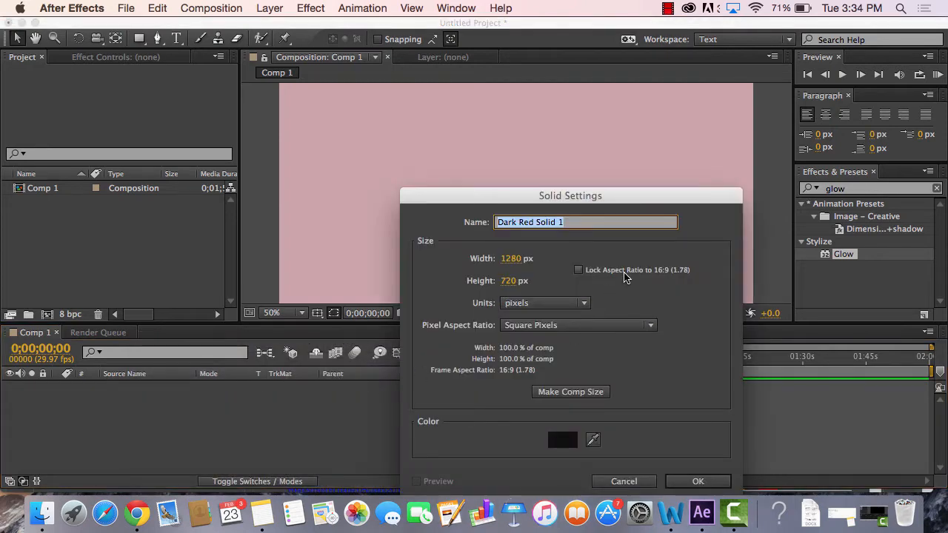
pyautogui.write('BG')
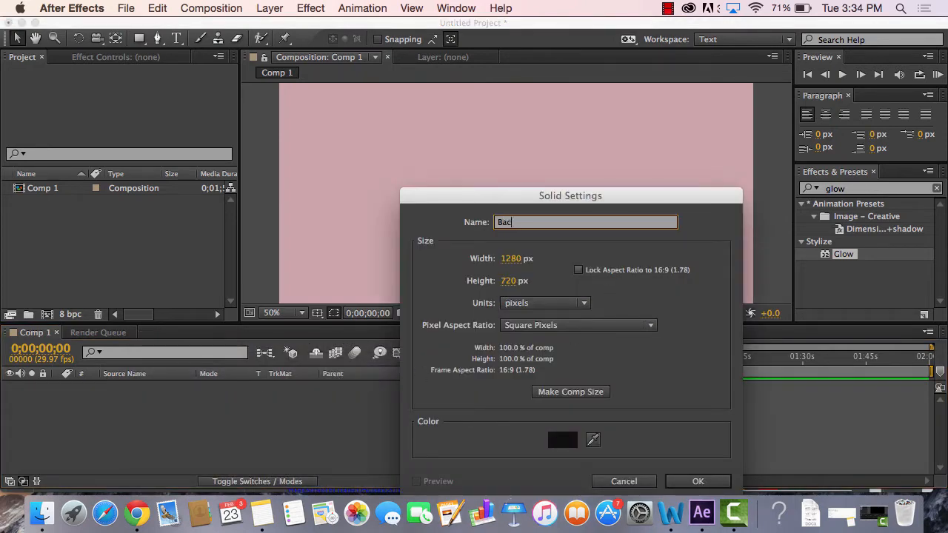
pyautogui.write('ckground')
pyautogui.press('Return')
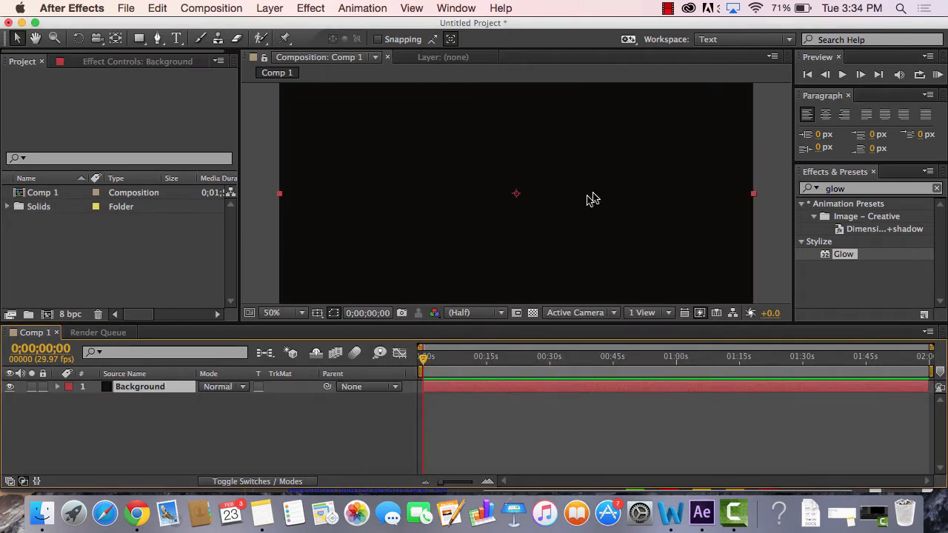
# Step: Replace the search term in the effects library with "ramp"
pyautogui.click(879, 189)
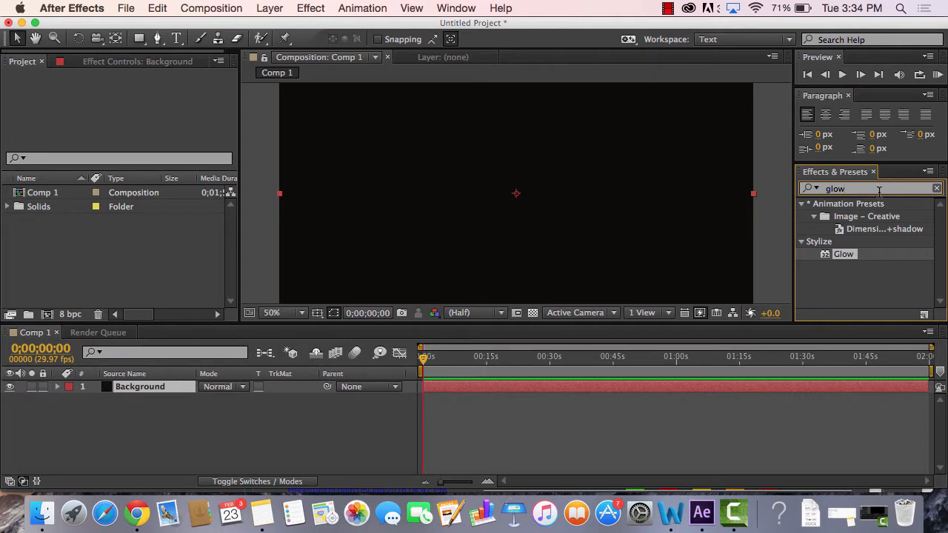
pyautogui.press('BackSpace')
pyautogui.press('BackSpace')
pyautogui.press('BackSpace')
pyautogui.press('BackSpace')
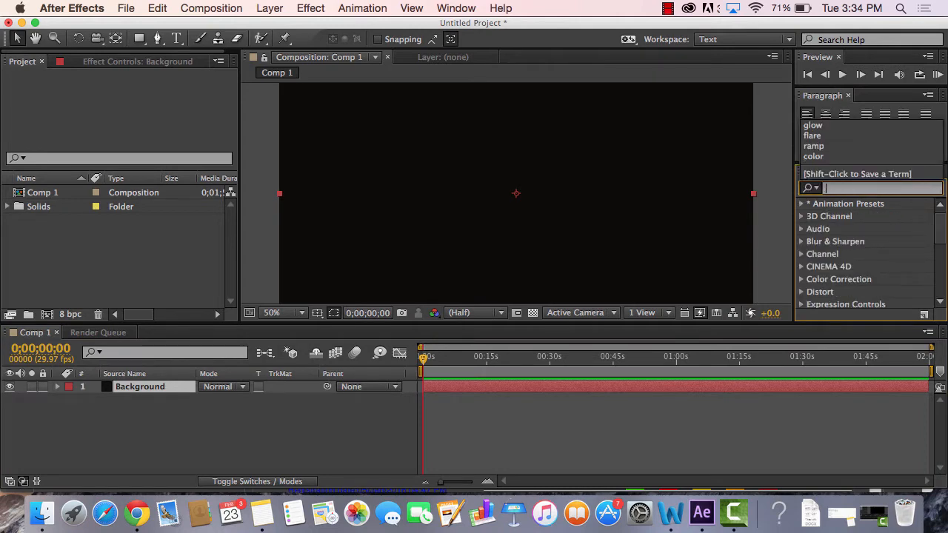
pyautogui.press('Escape')
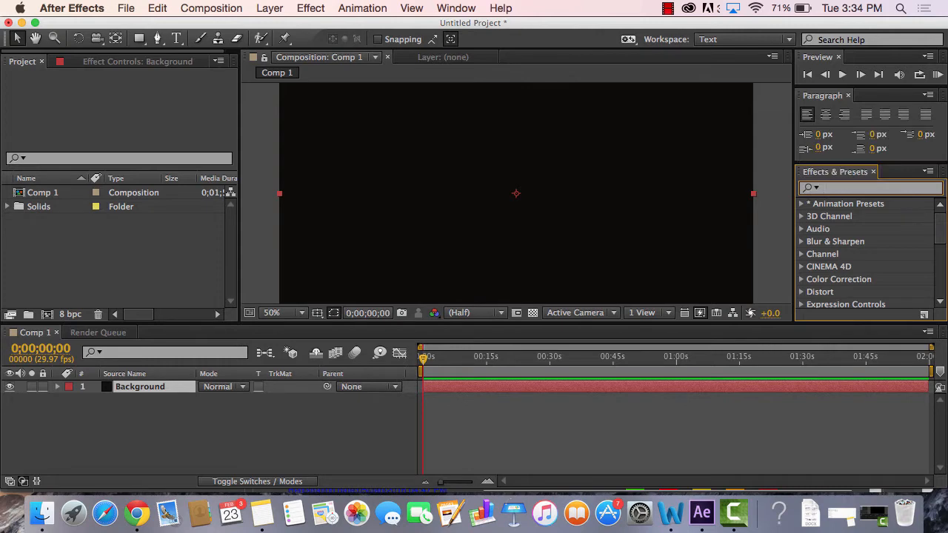
pyautogui.write('ramp')
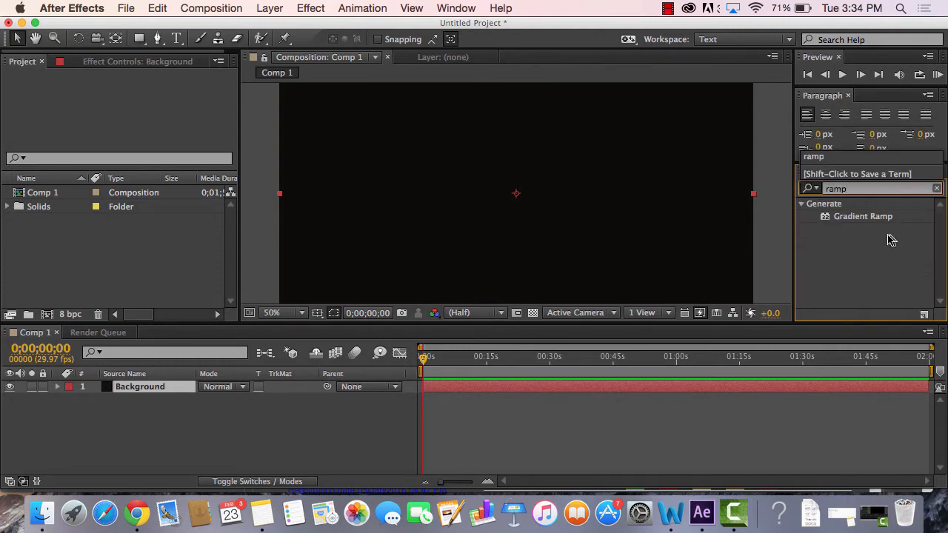
pyautogui.click(891, 240)
# Step: Apply the Gradient Ramp effect to the Background layer
pyautogui.moveTo(866, 225); pyautogui.dragTo(121, 393)
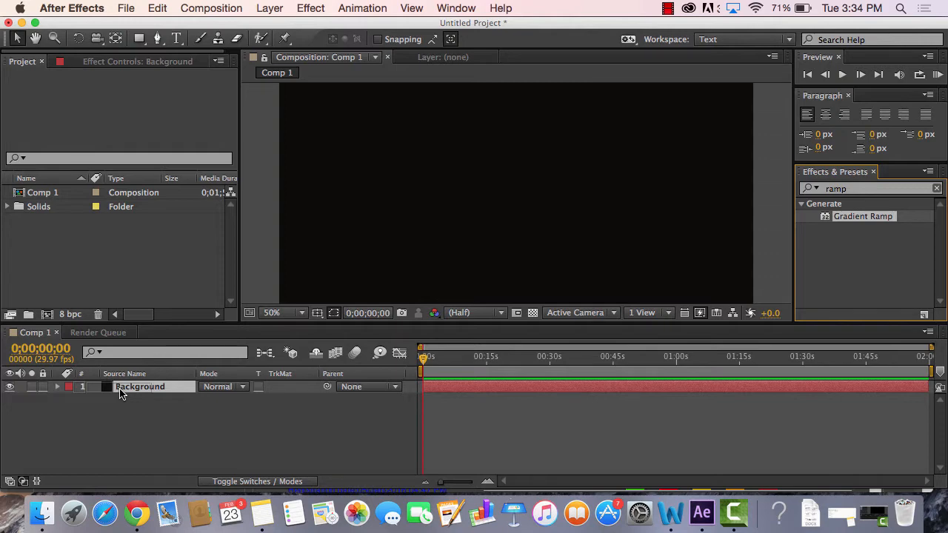
pyautogui.moveTo(121, 393); pyautogui.dragTo(120, 394)
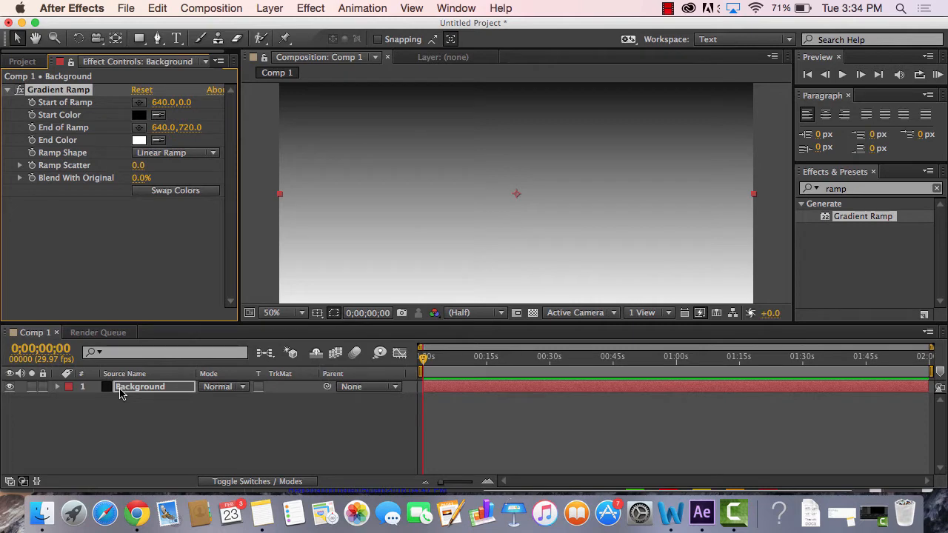
pyautogui.click(121, 393)
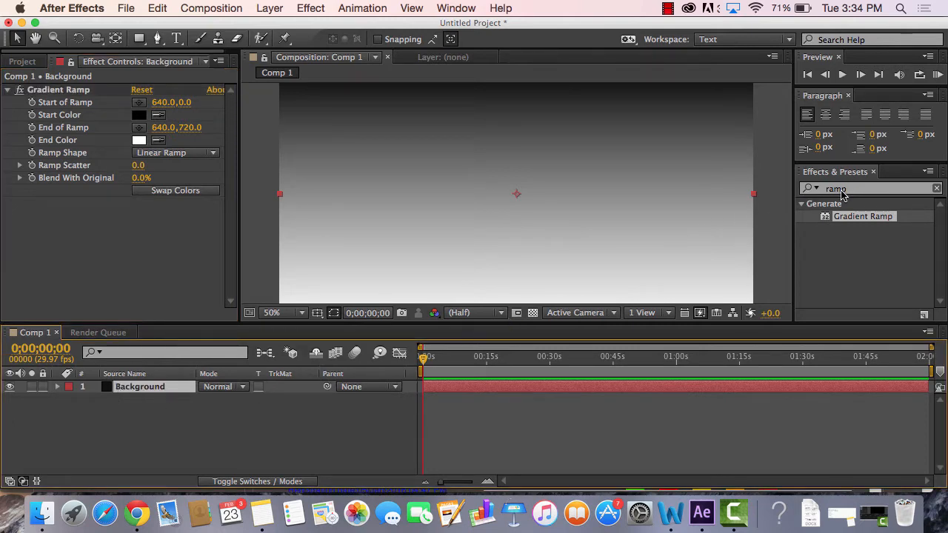
pyautogui.click(269, 432)
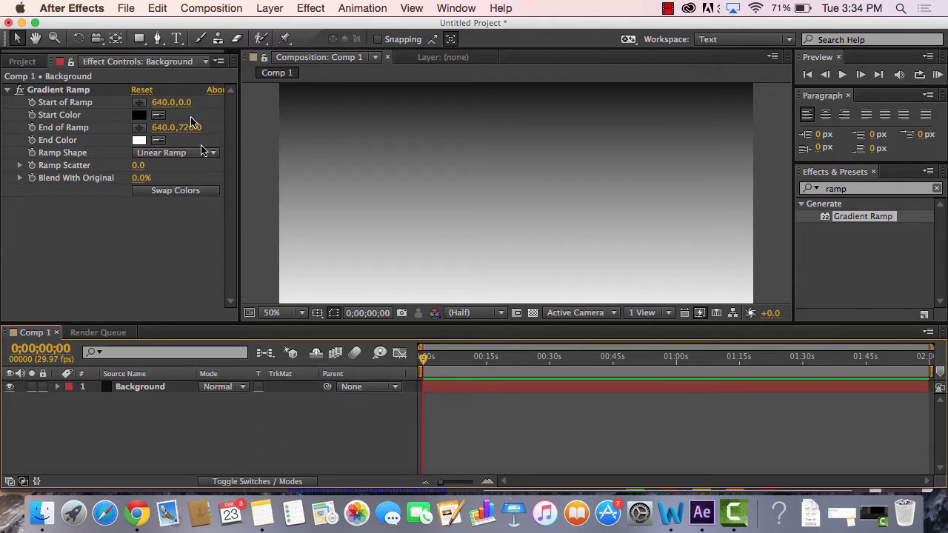
# Step: Move the gradient's start of ramp to about 838, 201 and its end of ramp to about 1205, 896
pyautogui.click(70, 90)
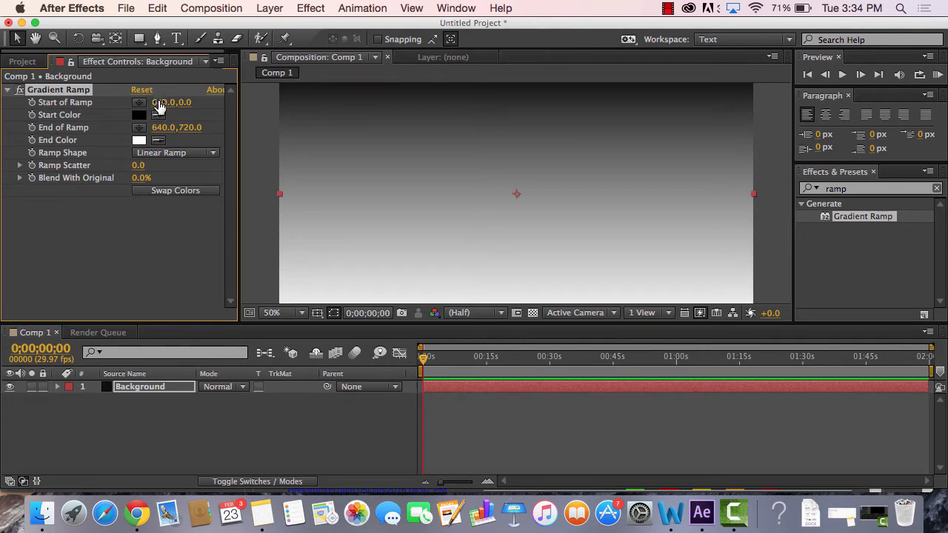
pyautogui.moveTo(158, 102); pyautogui.dragTo(275, 113)
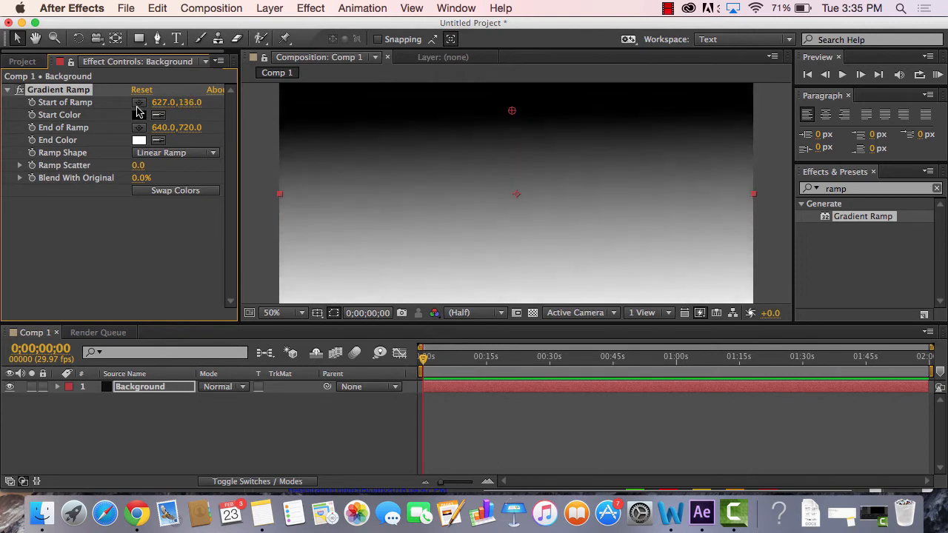
pyautogui.moveTo(163, 107); pyautogui.dragTo(311, 94)
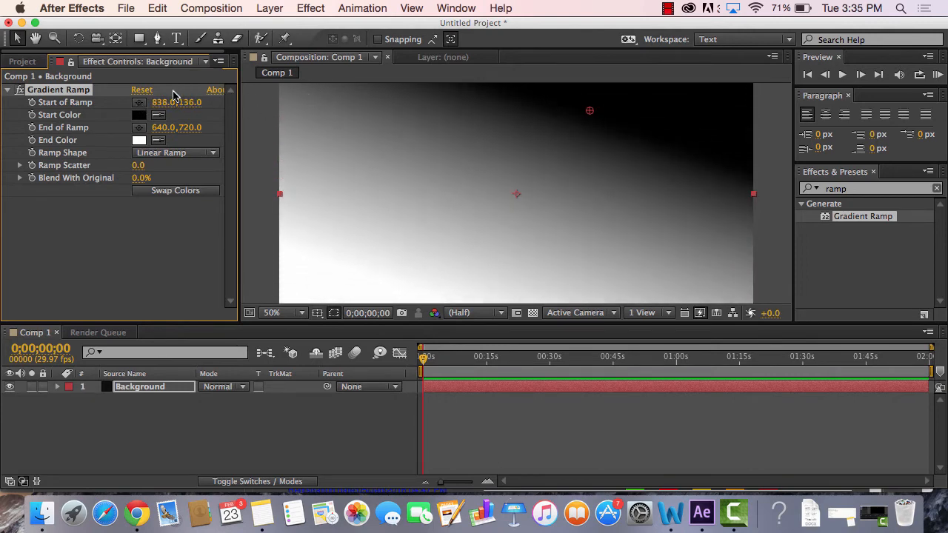
pyautogui.moveTo(190, 103); pyautogui.dragTo(211, 100)
pyautogui.moveTo(158, 128); pyautogui.dragTo(536, 116)
pyautogui.moveTo(194, 127); pyautogui.dragTo(328, 123)
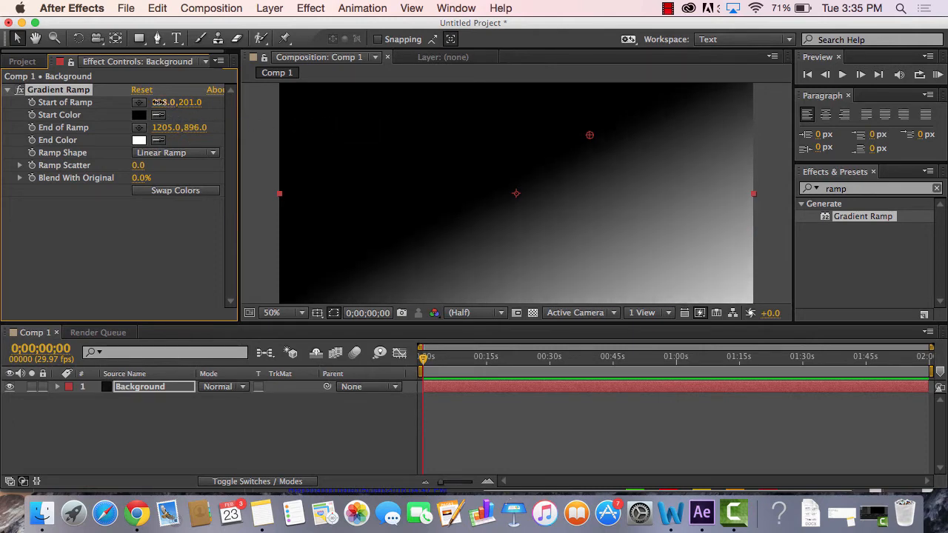
# Step: Move the start of ramp to about 621, -36 and swap the gradient's start and end colors
pyautogui.moveTo(158, 102); pyautogui.dragTo(3, 103)
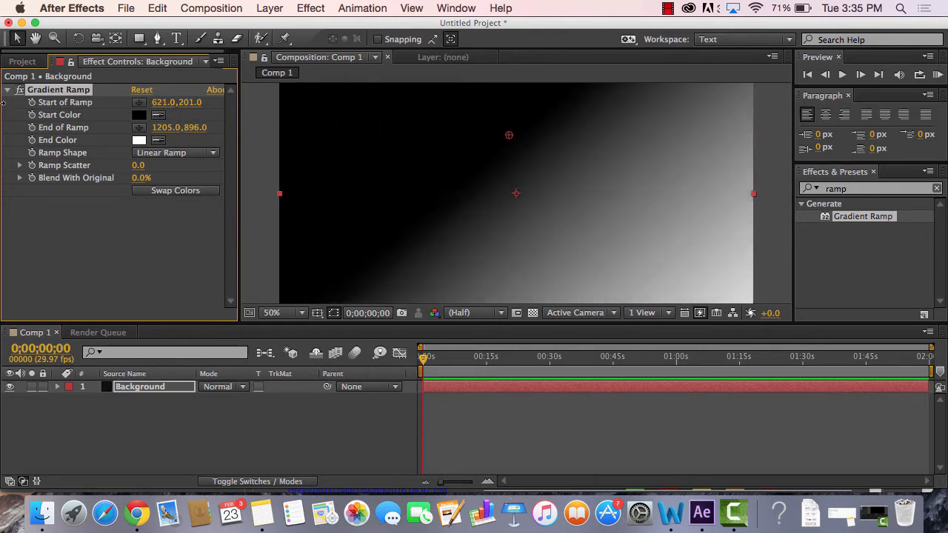
pyautogui.moveTo(191, 103); pyautogui.dragTo(4, 112)
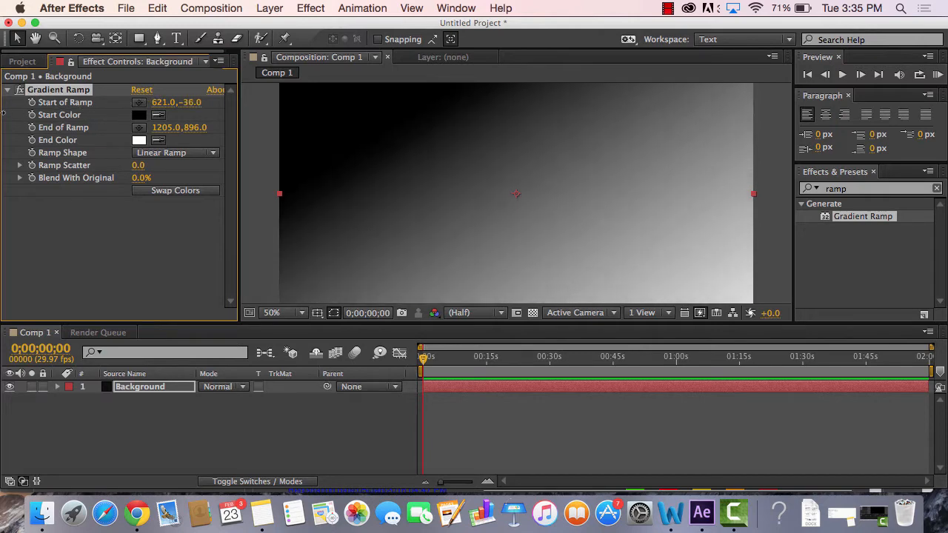
pyautogui.click(182, 194)
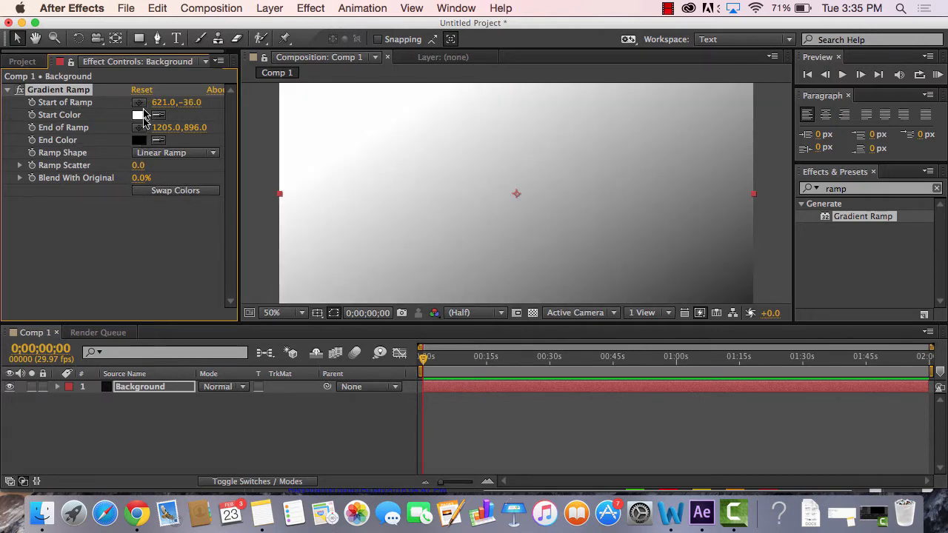
# Step: Shift the start of ramp to about 690, -315
pyautogui.moveTo(164, 102); pyautogui.dragTo(594, 113)
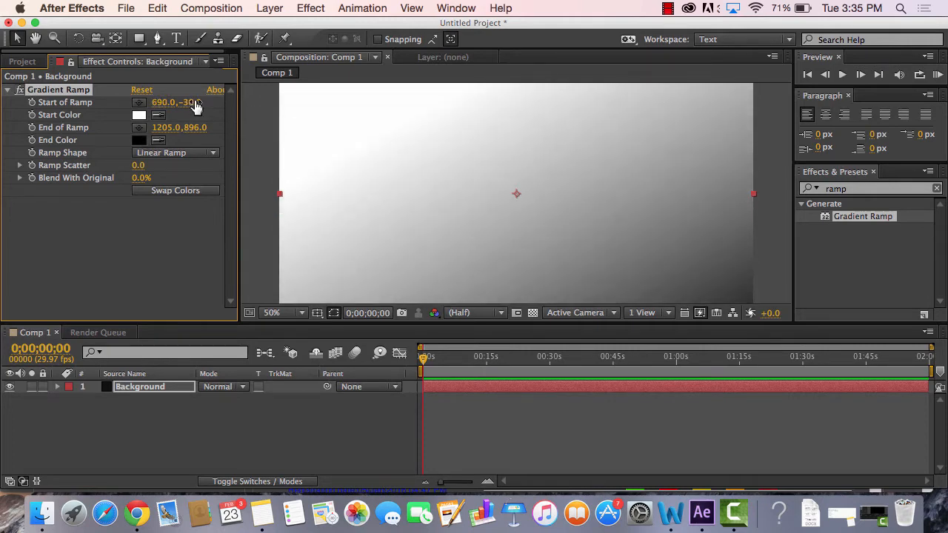
pyautogui.moveTo(195, 103); pyautogui.dragTo(3, 93)
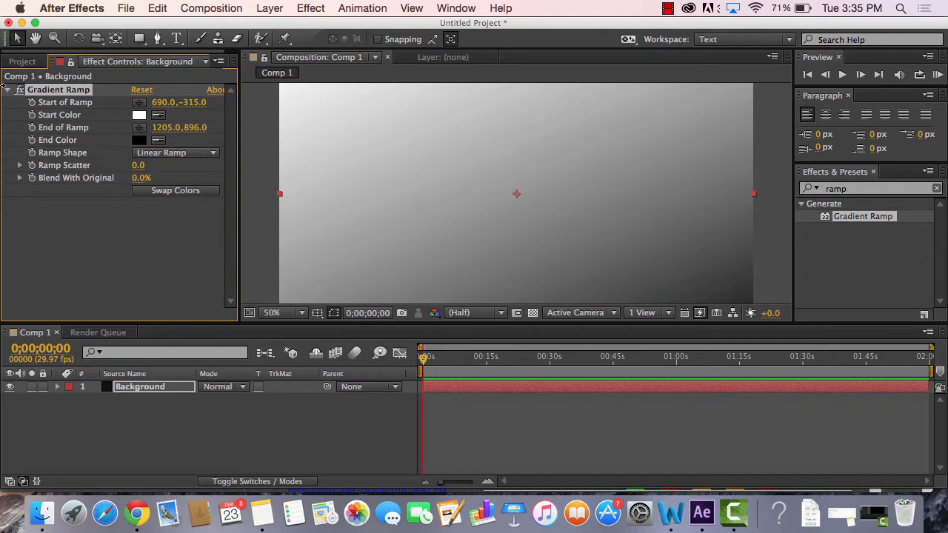
# Step: Create a new 1280 × 720 px solid layer named Particles above the Background layer
pyautogui.click(153, 300)
pyautogui.click(178, 425)
pyautogui.click(178, 393)
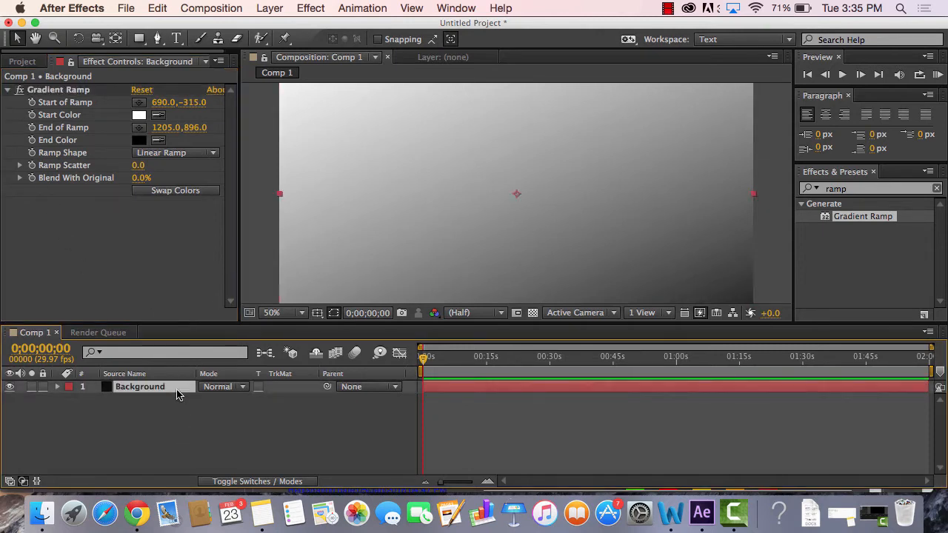
pyautogui.rightClick(186, 415)
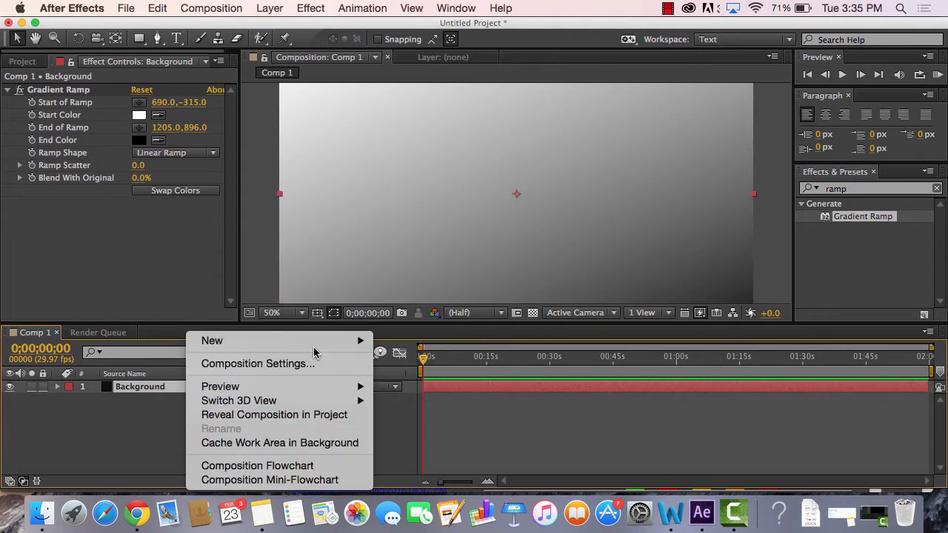
pyautogui.moveTo(367, 341)
pyautogui.click(460, 378)
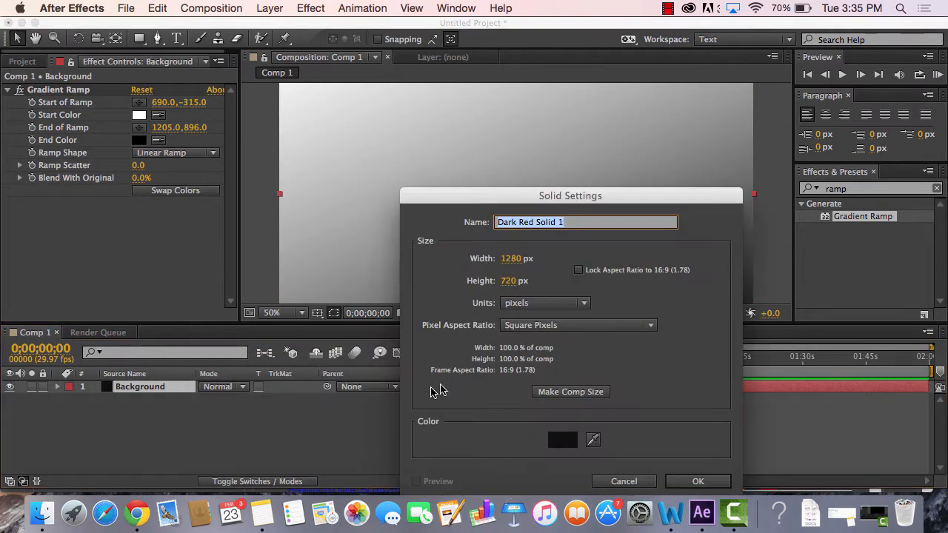
pyautogui.moveTo(574, 199); pyautogui.dragTo(515, 132)
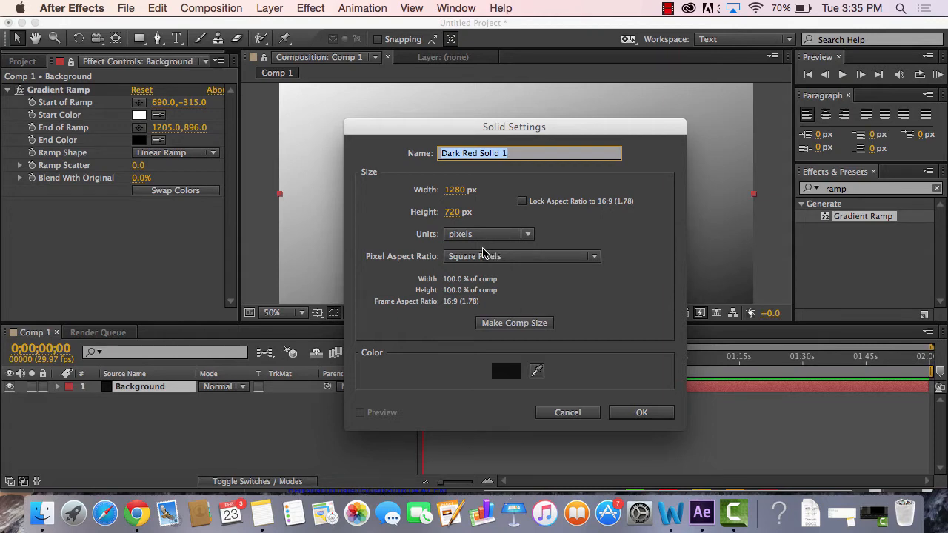
pyautogui.write('p')
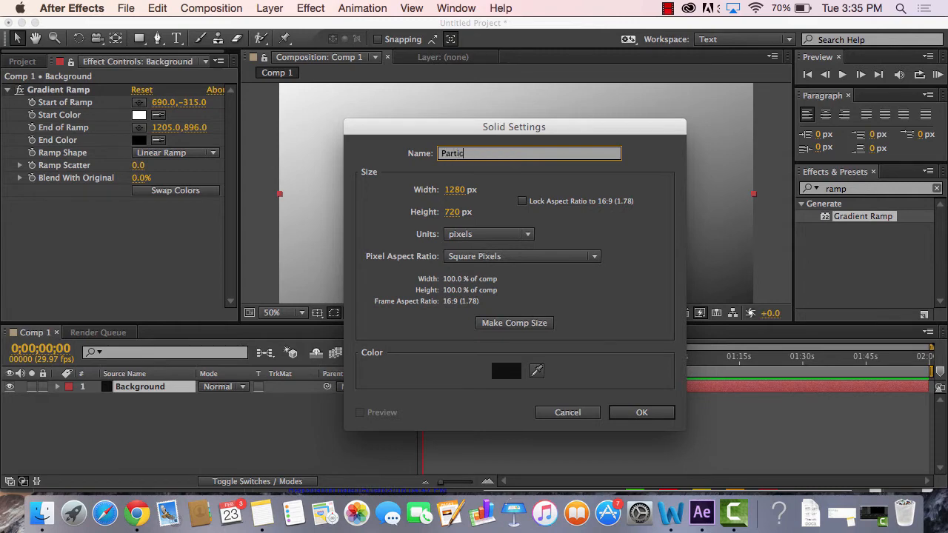
pyautogui.click(637, 415)
pyautogui.click(195, 415)
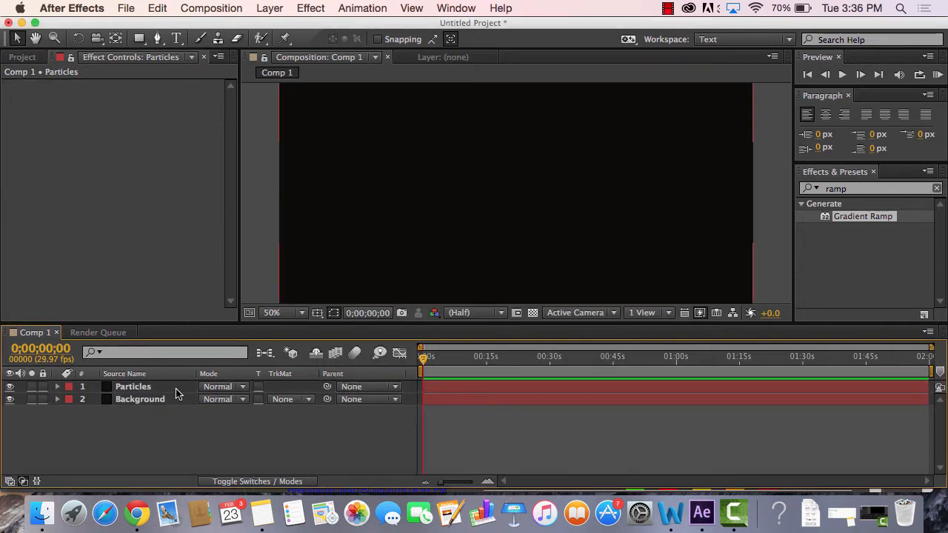
# Step: Apply the CC Particle Systems II simulation effect to the Particles layer
pyautogui.click(176, 389)
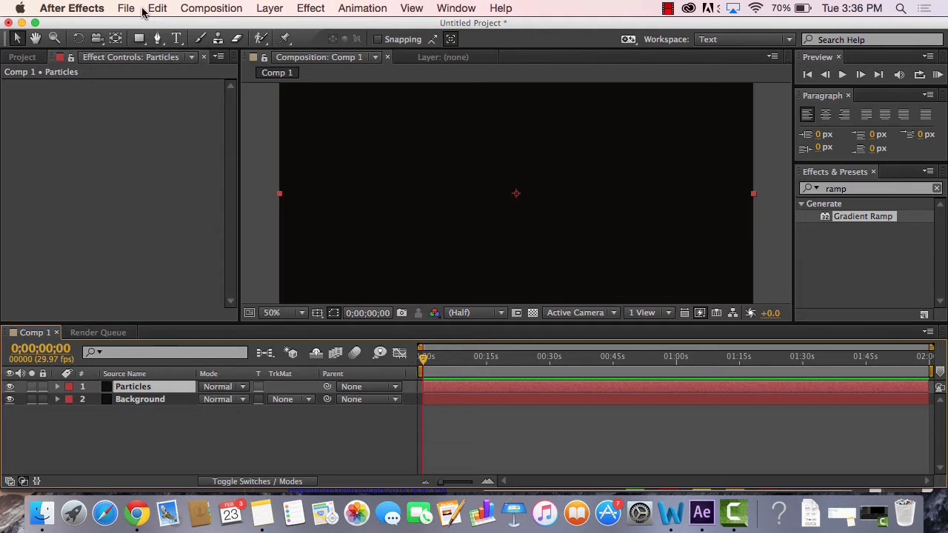
pyautogui.click(310, 8)
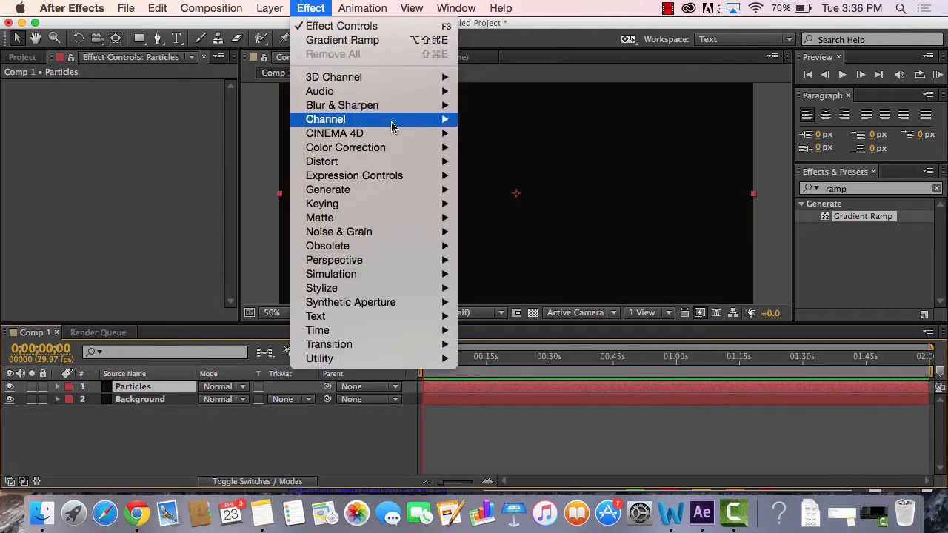
pyautogui.moveTo(391, 128)
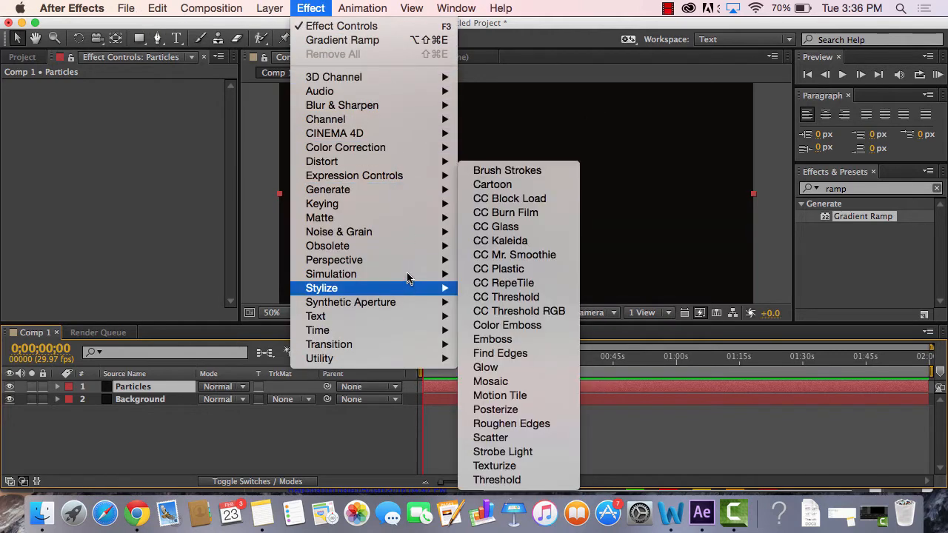
pyautogui.moveTo(409, 274)
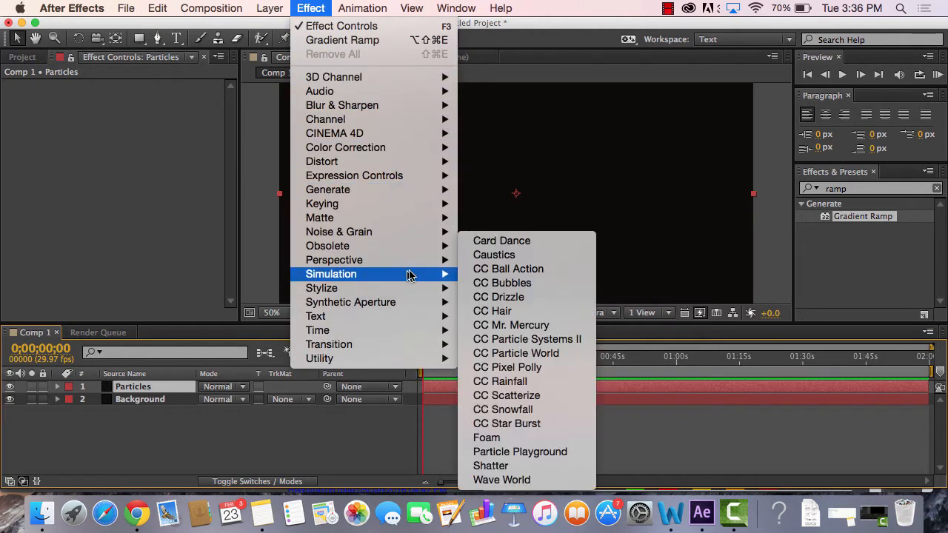
pyautogui.click(523, 339)
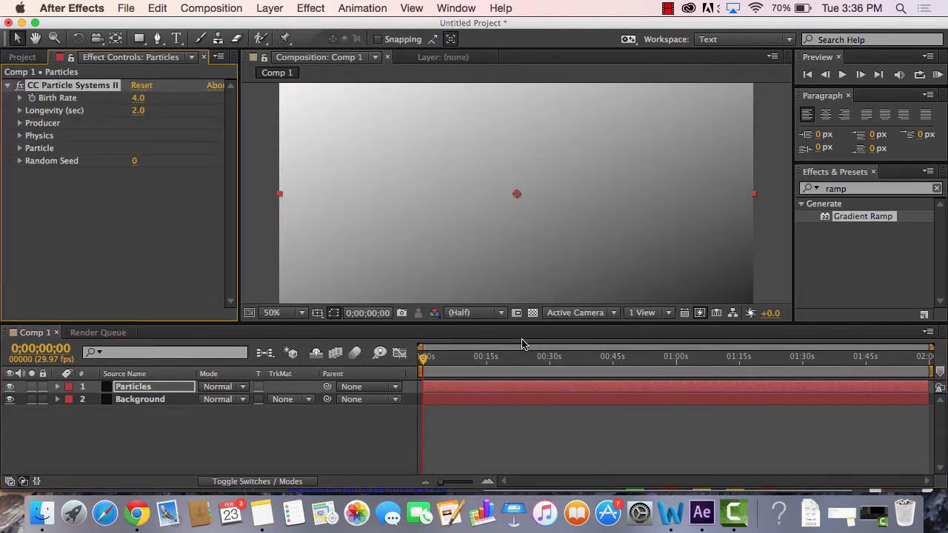
# Step: Preview the default particle animation up to about 22 seconds and return to the start of the composition
pyautogui.click(425, 363)
pyautogui.moveTo(424, 363); pyautogui.dragTo(518, 366)
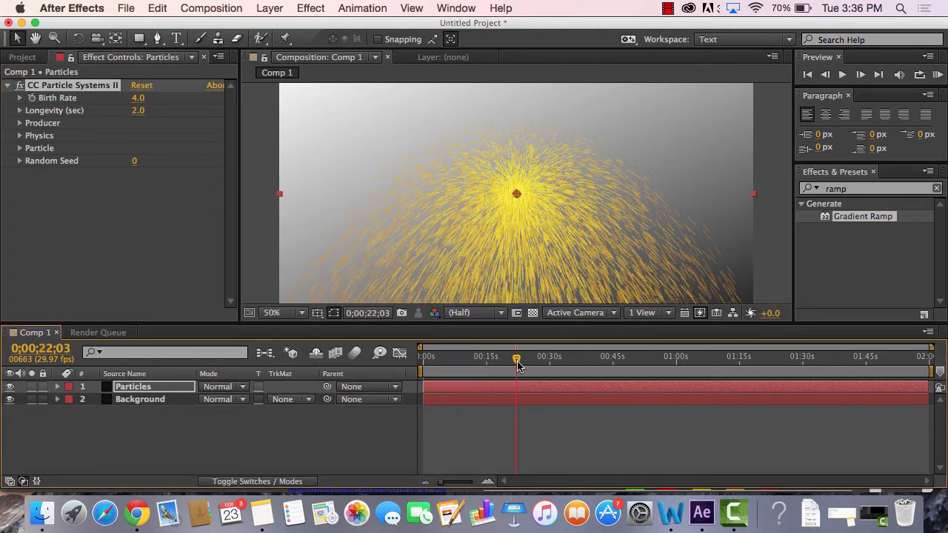
pyautogui.moveTo(519, 365); pyautogui.dragTo(385, 363)
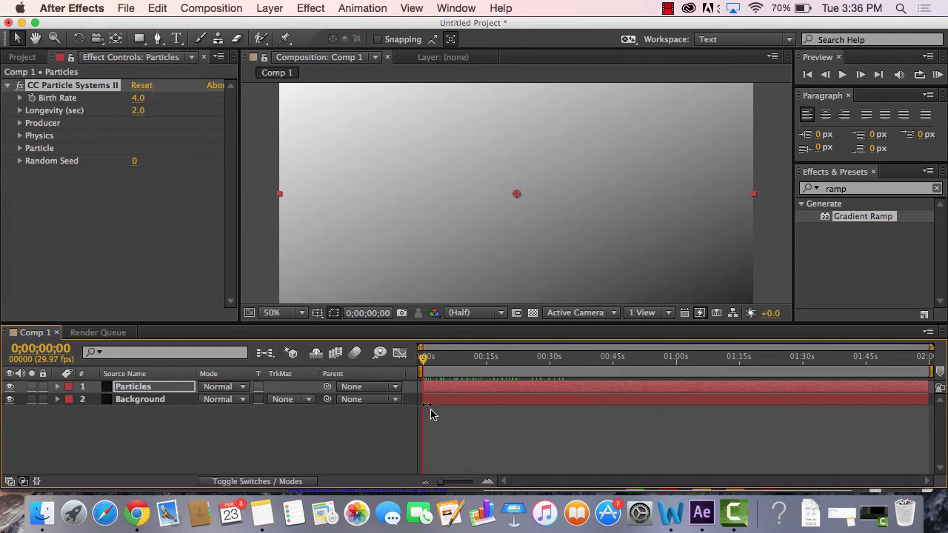
# Step: Lower the particle Birth Rate to 1.4 and the Longevity to 1.8 seconds
pyautogui.click(136, 97)
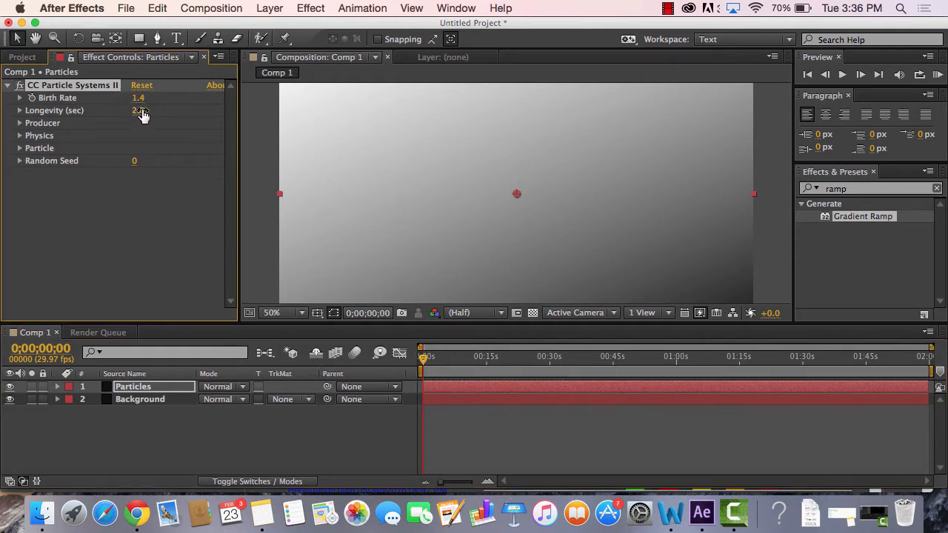
pyautogui.moveTo(141, 110); pyautogui.dragTo(130, 110)
pyautogui.moveTo(424, 362)
pyautogui.mouseDown()
pyautogui.moveTo(446, 362)
pyautogui.moveTo(421, 360)
pyautogui.mouseUp()
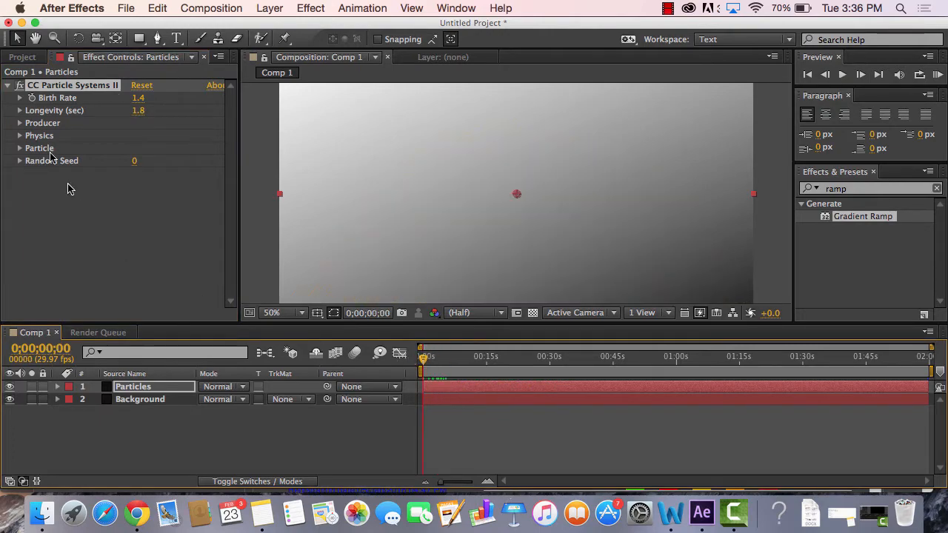
# Step: Start keyframing the particle producer's Position at the first frame and set it to -9, 360
pyautogui.click(20, 123)
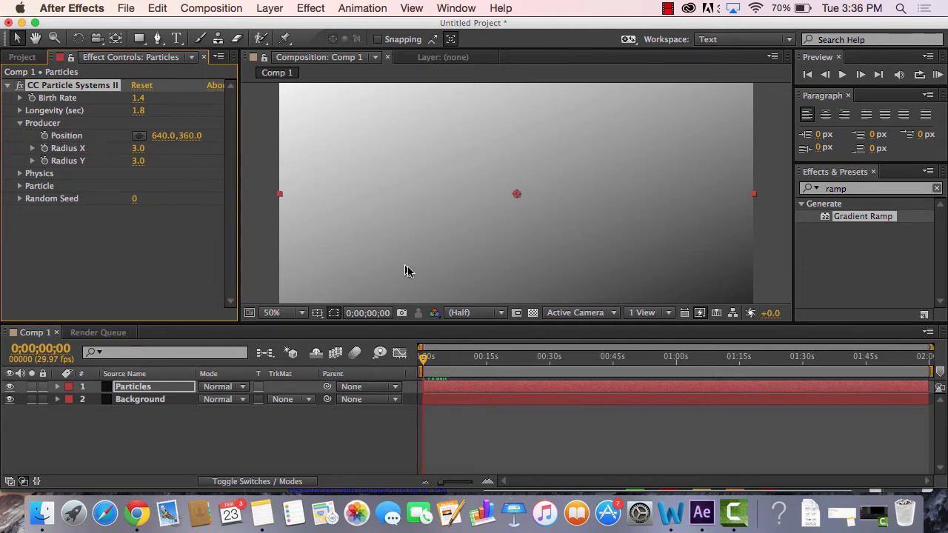
pyautogui.click(422, 361)
pyautogui.moveTo(422, 360); pyautogui.dragTo(410, 345)
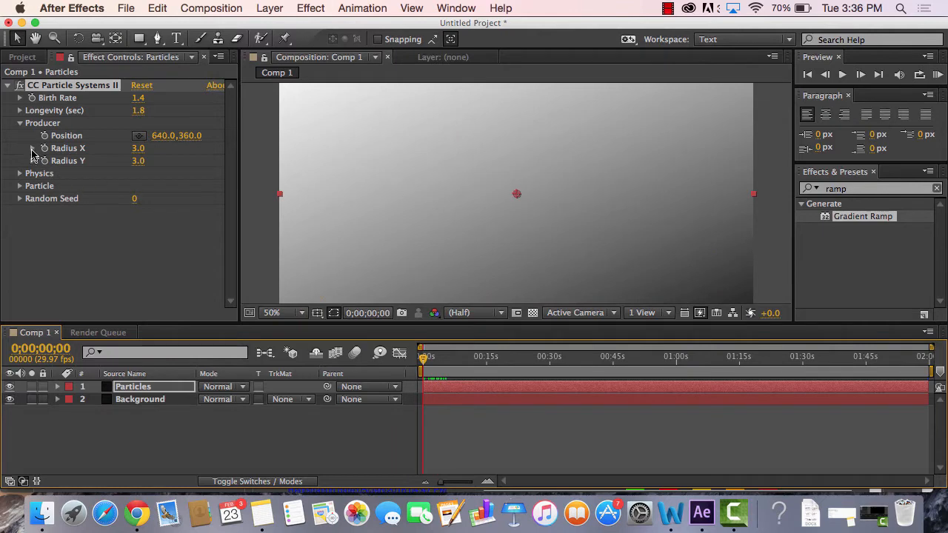
pyautogui.click(43, 136)
pyautogui.moveTo(177, 144); pyautogui.dragTo(3, 139)
pyautogui.moveTo(171, 137); pyautogui.dragTo(95, 136)
pyautogui.moveTo(163, 137); pyautogui.dragTo(134, 134)
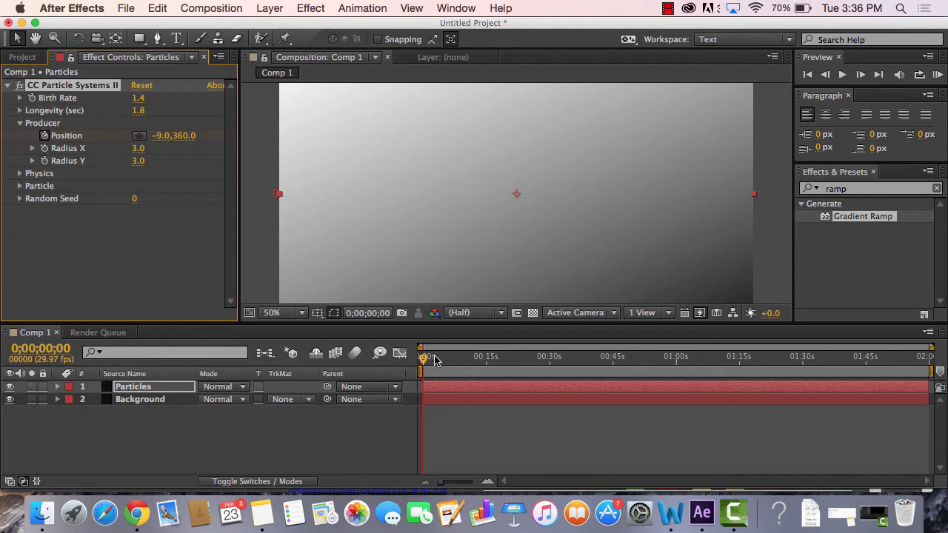
# Step: Shorten the composition's duration to about 16 seconds in the composition settings
pyautogui.moveTo(425, 361); pyautogui.dragTo(488, 359)
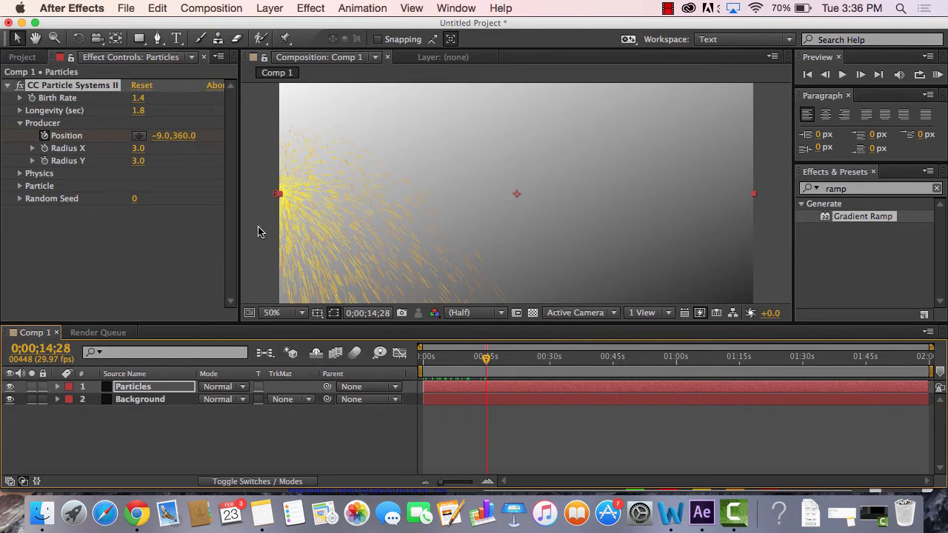
pyautogui.click(201, 9)
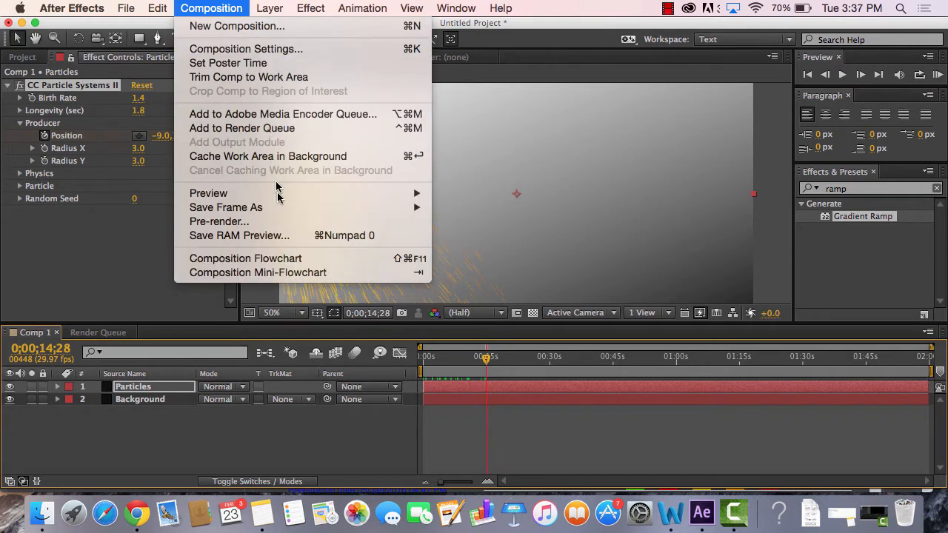
pyautogui.click(149, 273)
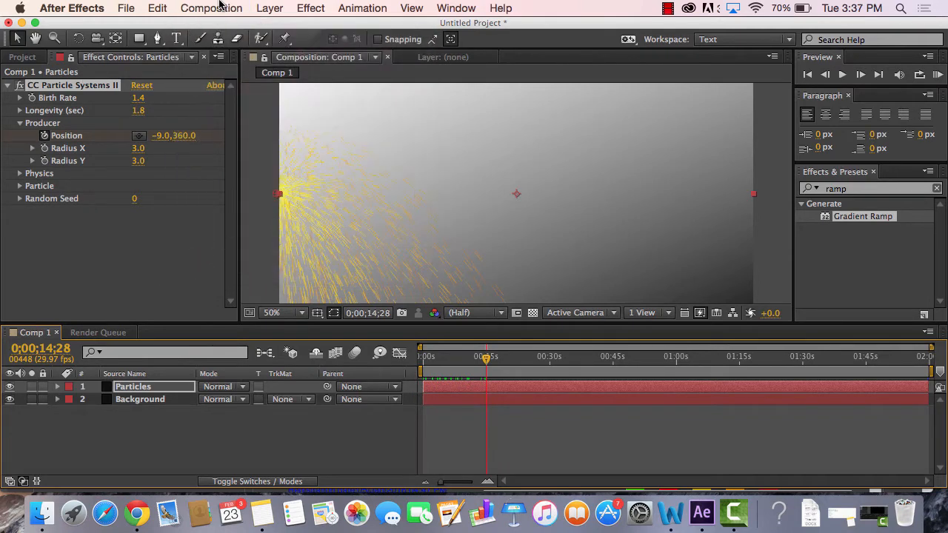
pyautogui.click(214, 7)
pyautogui.click(249, 45)
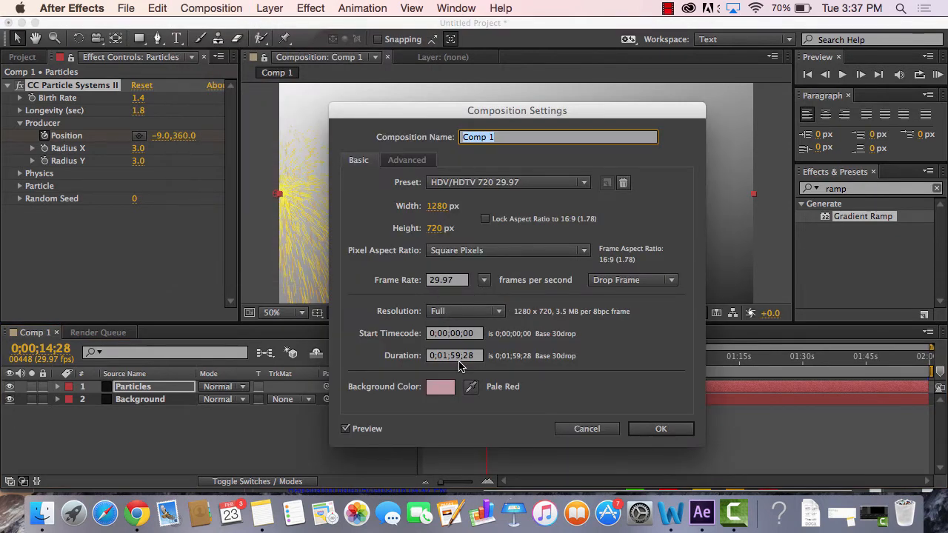
pyautogui.click(443, 355)
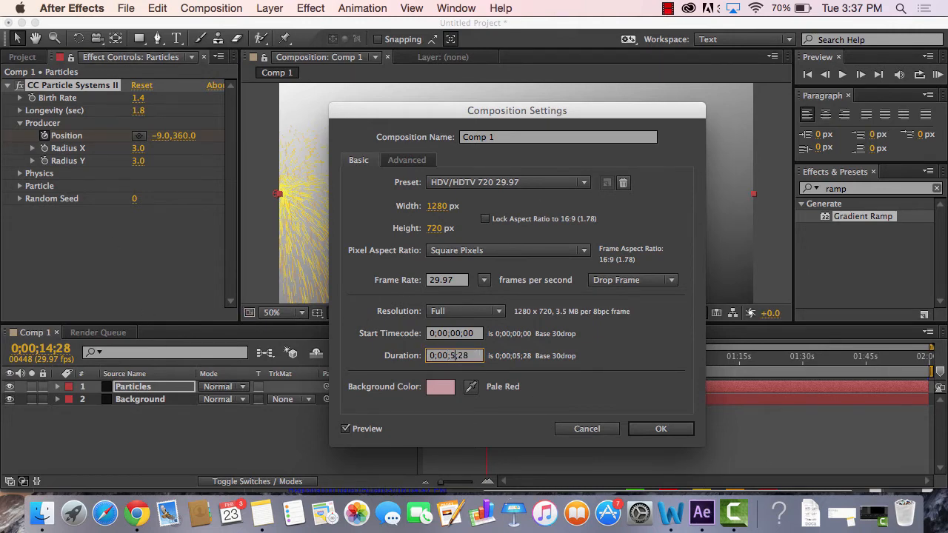
pyautogui.click(659, 429)
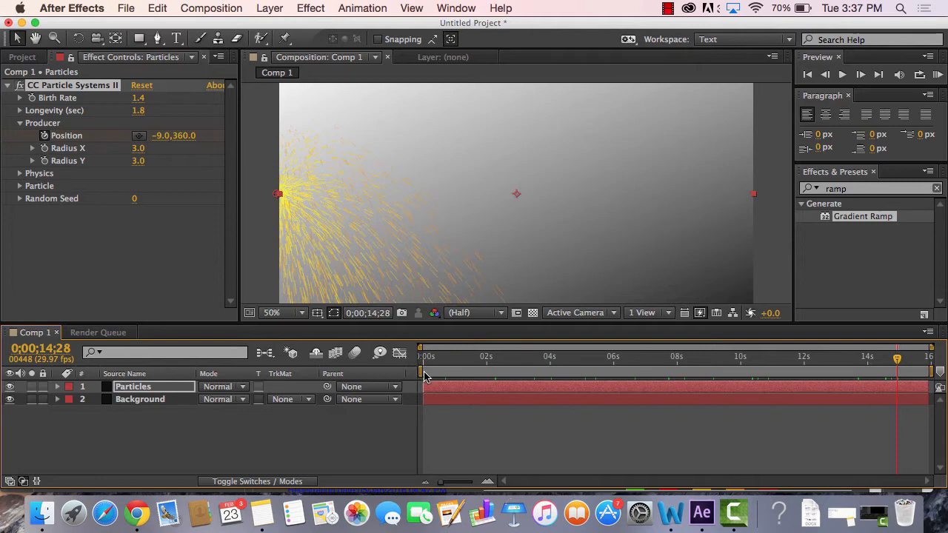
# Step: At 0;00;09;28, keyframe the producer's Position at about 643, 360 and preview the movement from the start
pyautogui.click(635, 357)
pyautogui.click(673, 358)
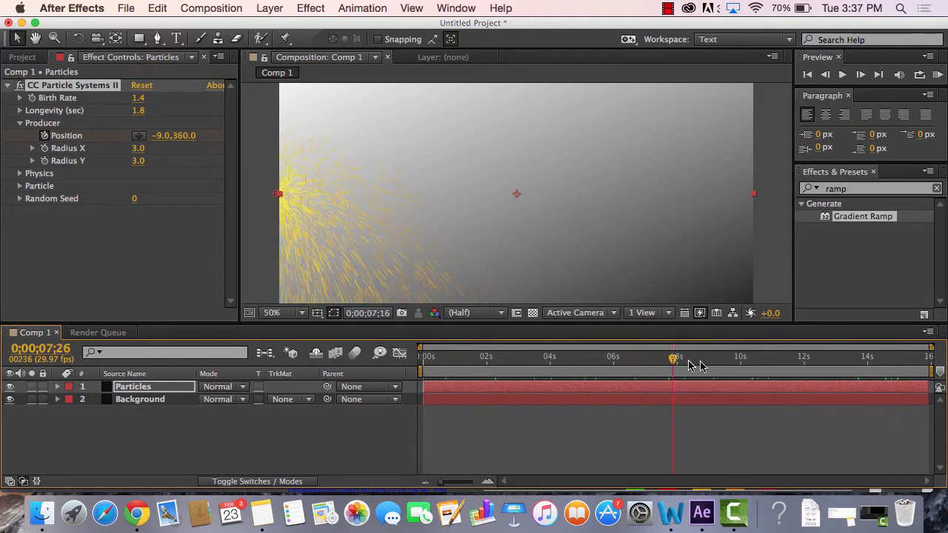
pyautogui.moveTo(696, 365); pyautogui.dragTo(738, 360)
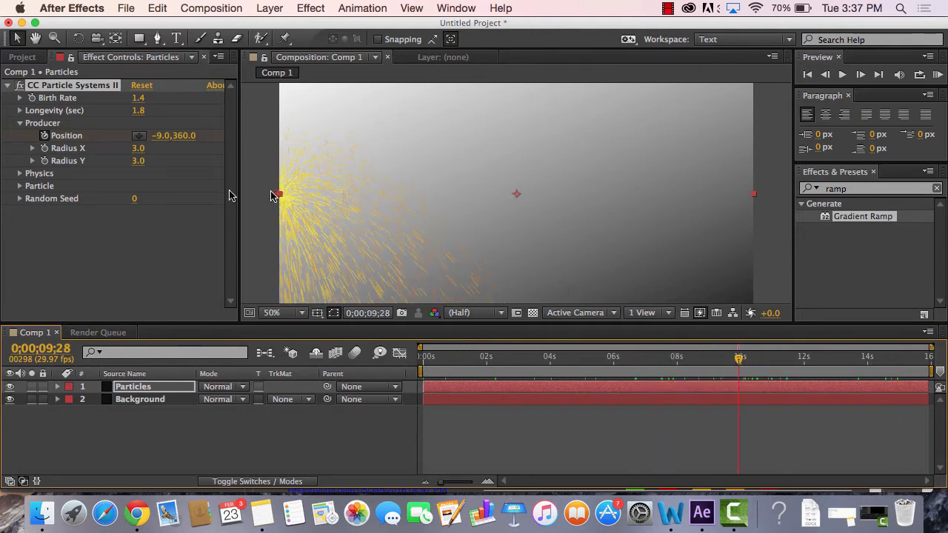
pyautogui.moveTo(159, 136); pyautogui.dragTo(647, 161)
pyautogui.moveTo(457, 370); pyautogui.dragTo(418, 361)
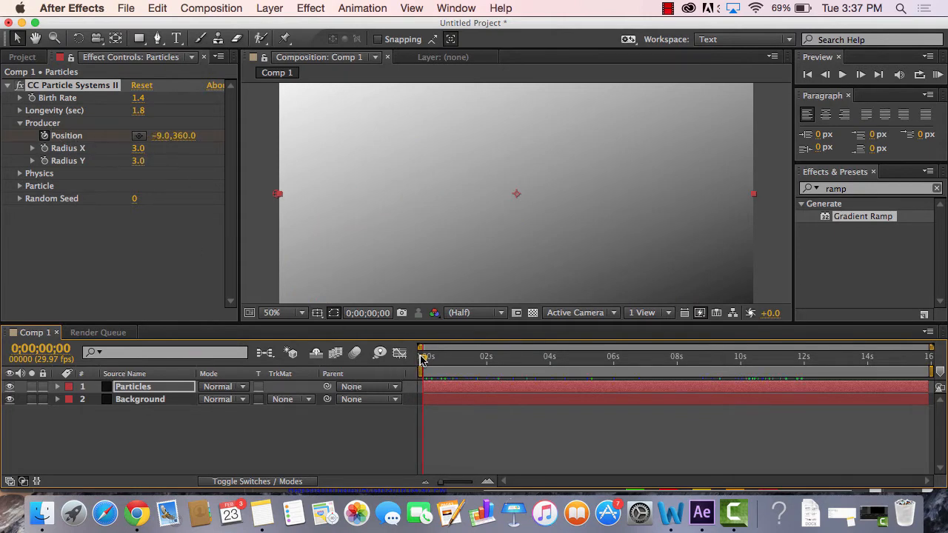
pyautogui.moveTo(422, 360); pyautogui.dragTo(741, 374)
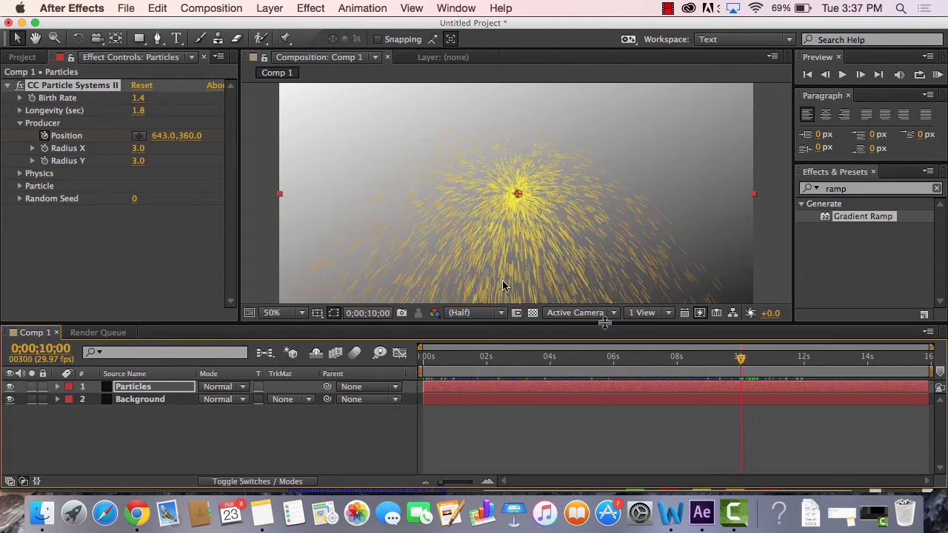
# Step: Set the particle producer's Radius Y to 0
pyautogui.moveTo(141, 164); pyautogui.dragTo(114, 163)
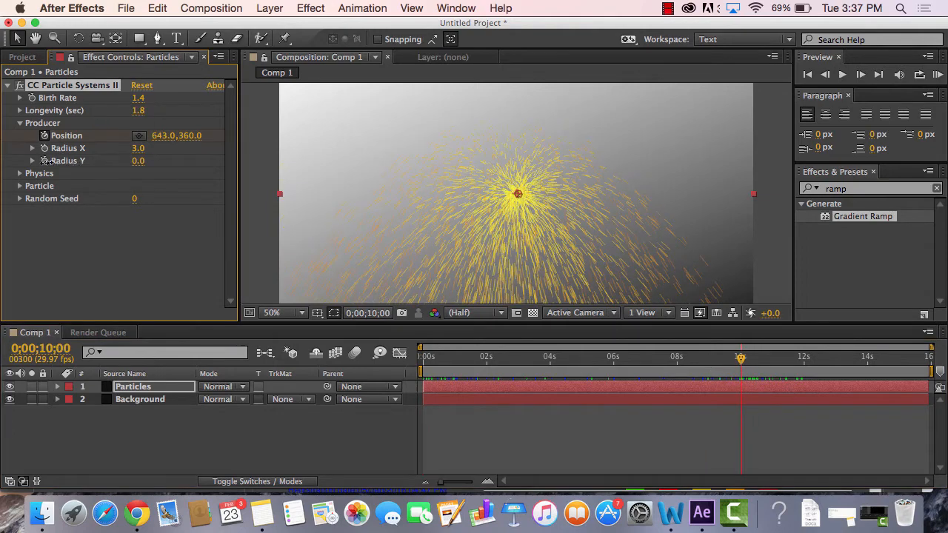
pyautogui.click(37, 242)
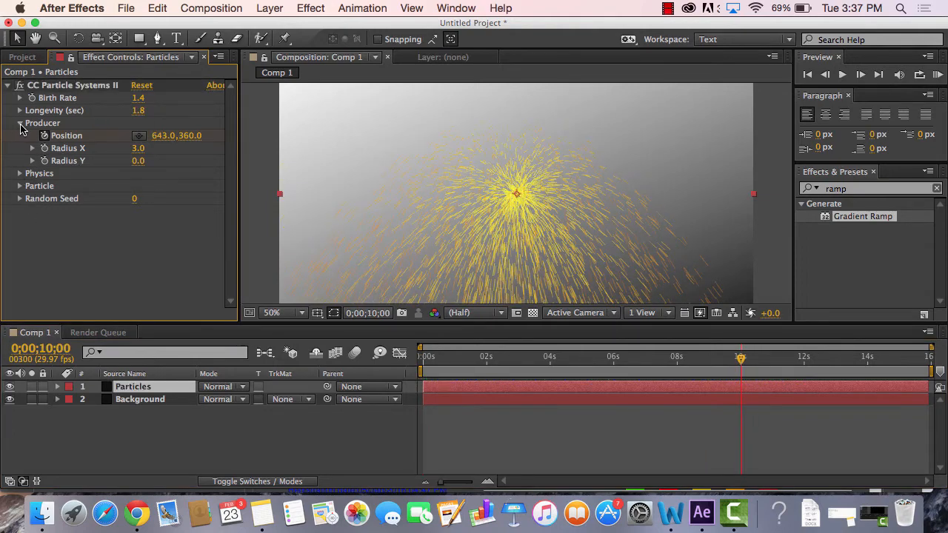
pyautogui.click(20, 123)
# Step: In the particle physics, set the Animation to Twirly, the Velocity to 0.5 and the Inherit Velocity to -376%
pyautogui.click(19, 136)
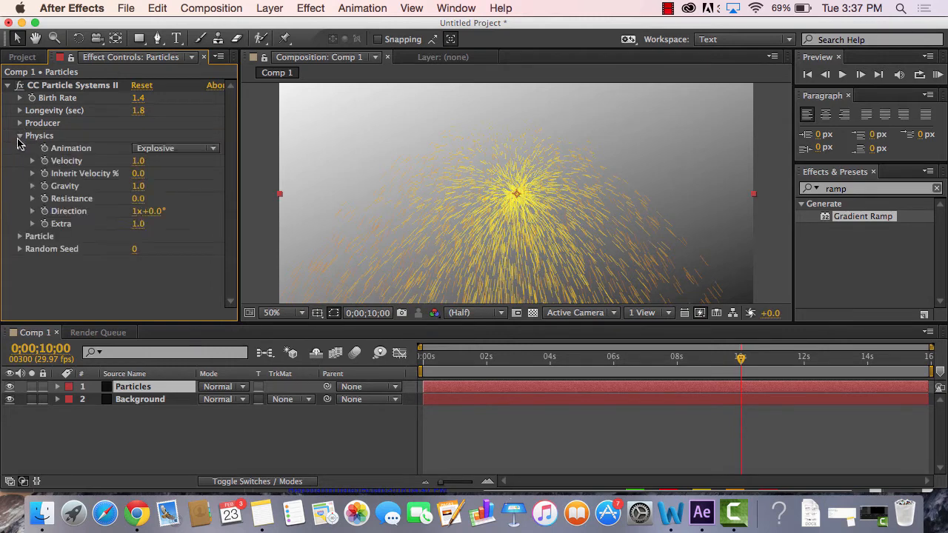
pyautogui.click(161, 151)
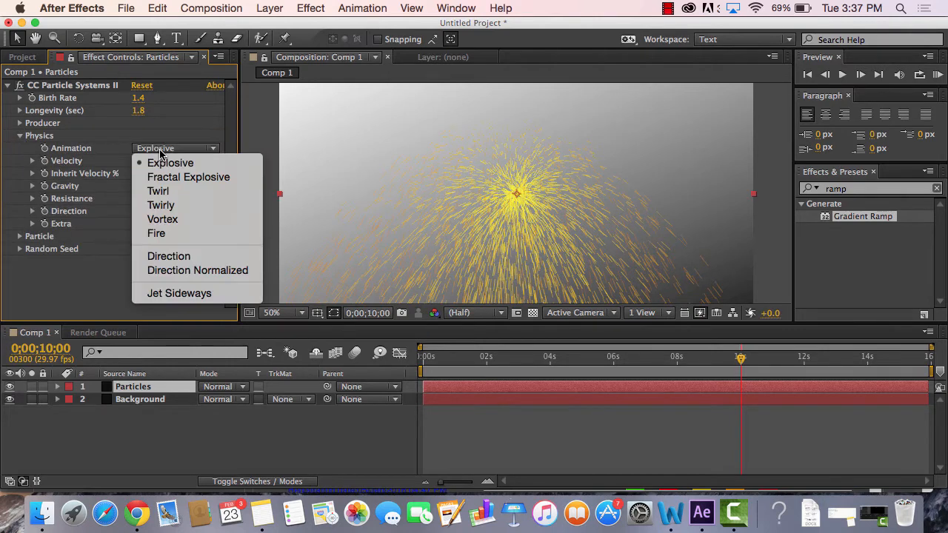
pyautogui.click(186, 212)
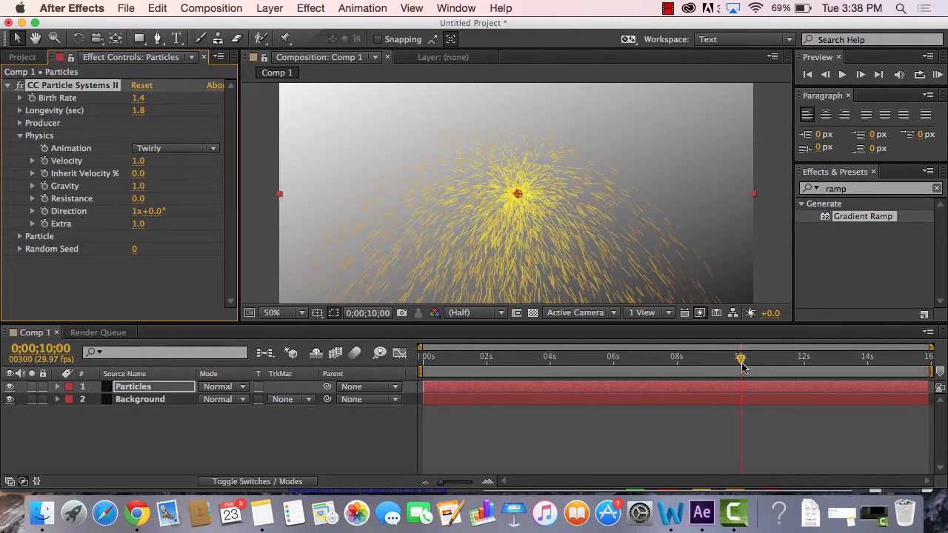
pyautogui.moveTo(743, 367)
pyautogui.mouseDown()
pyautogui.moveTo(445, 360)
pyautogui.moveTo(737, 360)
pyautogui.mouseUp()
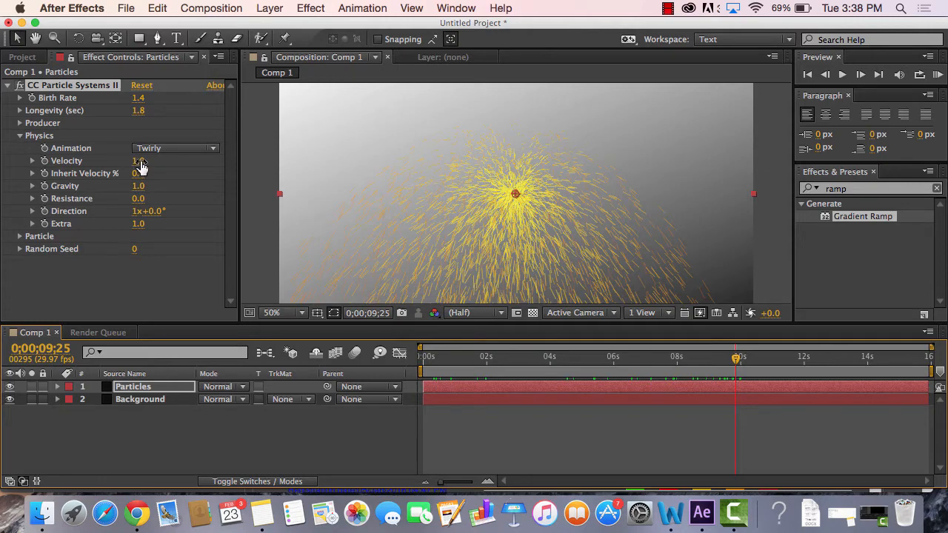
pyautogui.moveTo(139, 162); pyautogui.dragTo(2, 172)
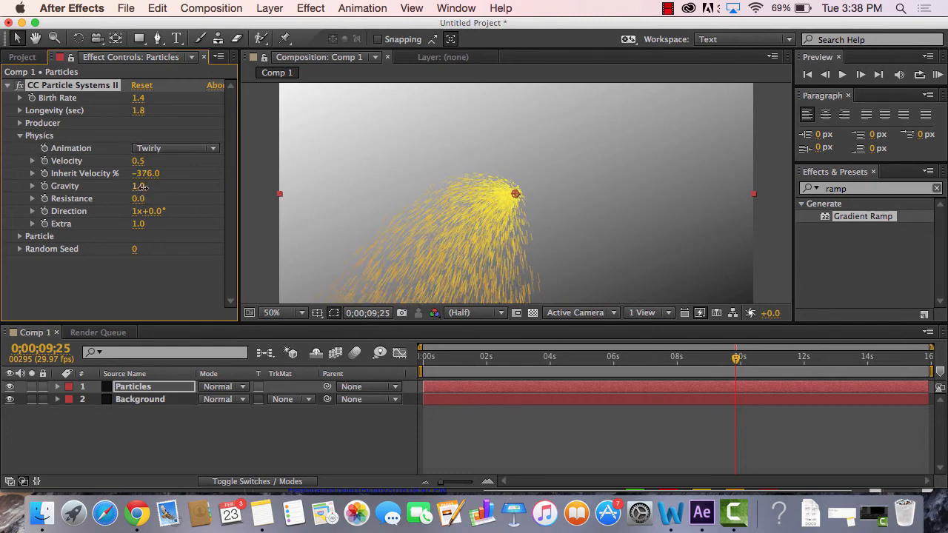
# Step: In the particle physics, set Gravity to 0, Resistance to 10.2 and Extra to 0
pyautogui.moveTo(141, 188); pyautogui.dragTo(67, 186)
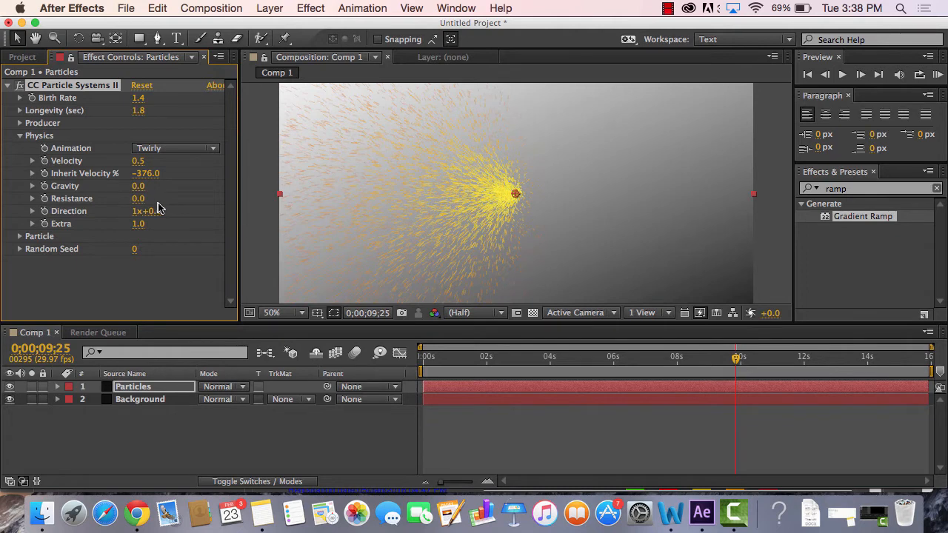
pyautogui.moveTo(139, 202)
pyautogui.mouseDown()
pyautogui.moveTo(389, 205)
pyautogui.moveTo(208, 206)
pyautogui.mouseUp()
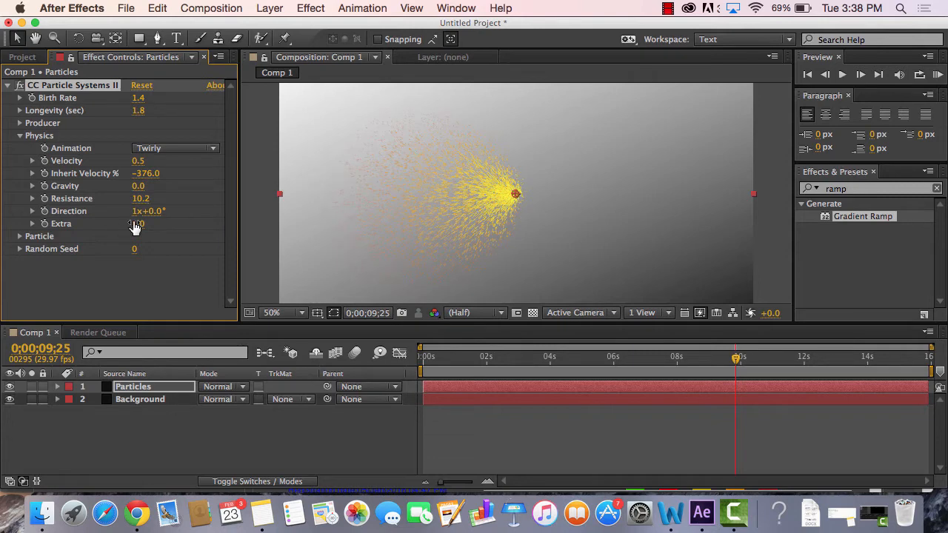
pyautogui.moveTo(137, 223); pyautogui.dragTo(104, 220)
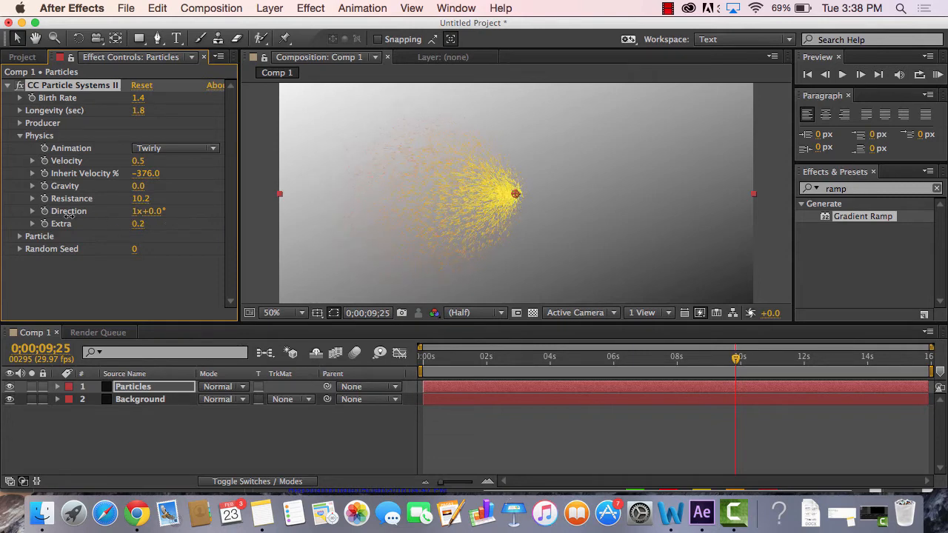
pyautogui.click(138, 224)
pyautogui.write('0')
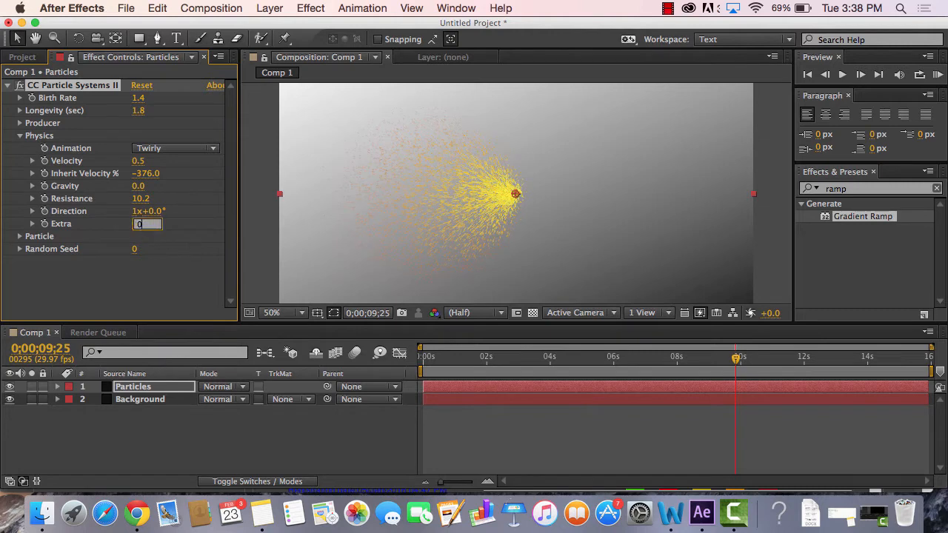
pyautogui.press('Return')
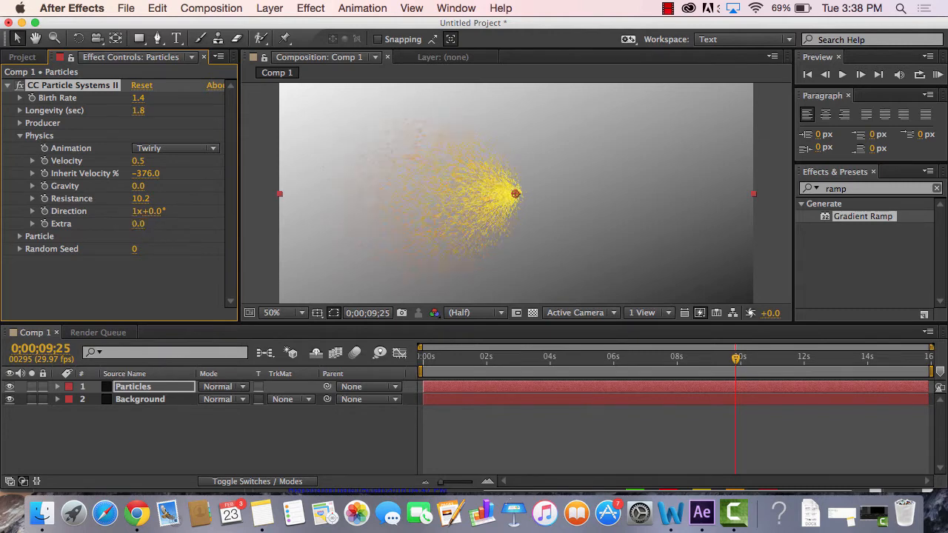
# Step: Try the Lens Convex and QuadPolygon particle types, scrubbing briefly near 0;00;09;25 to check the look
pyautogui.click(19, 136)
pyautogui.click(20, 149)
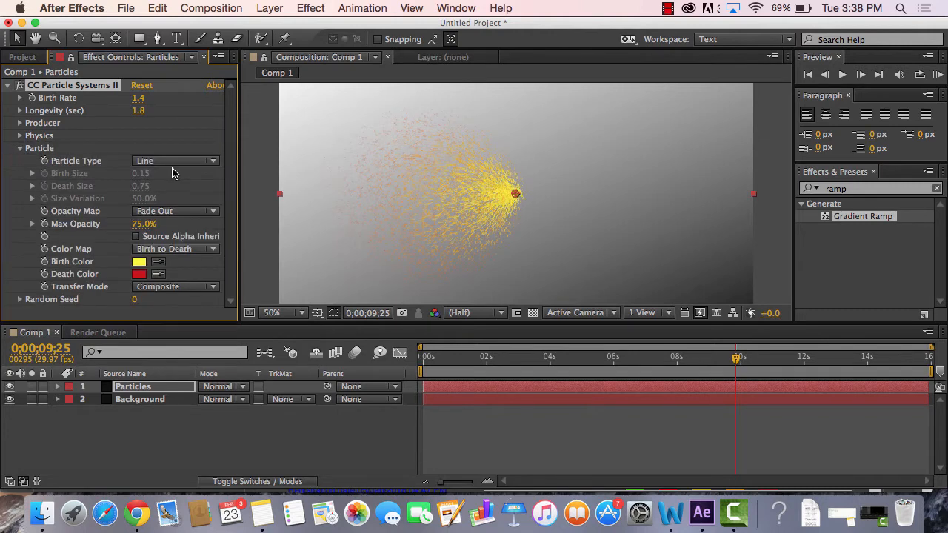
pyautogui.click(194, 163)
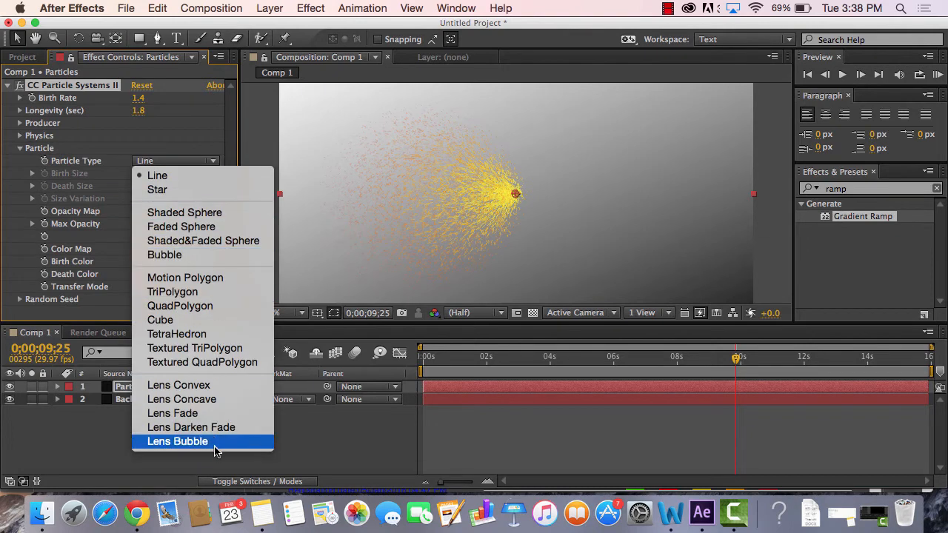
pyautogui.click(189, 385)
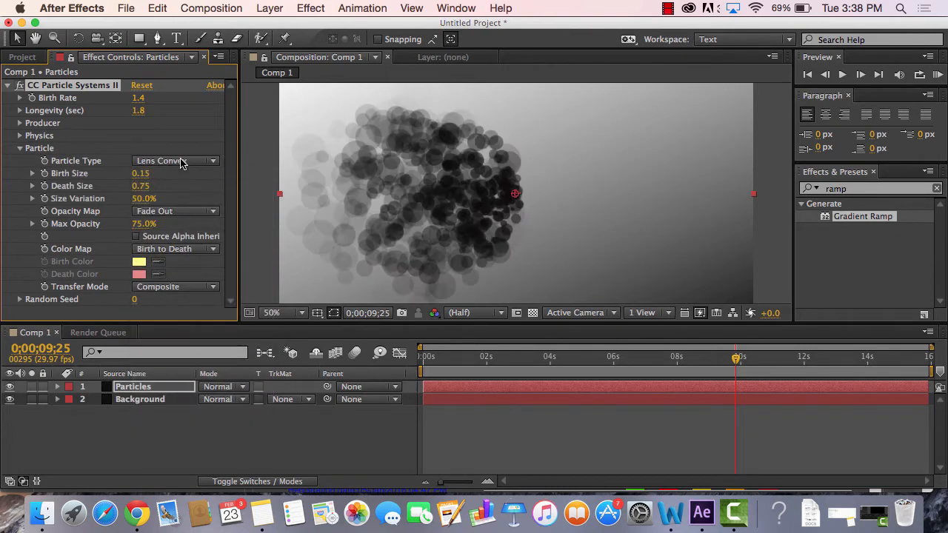
pyautogui.click(182, 163)
pyautogui.click(216, 305)
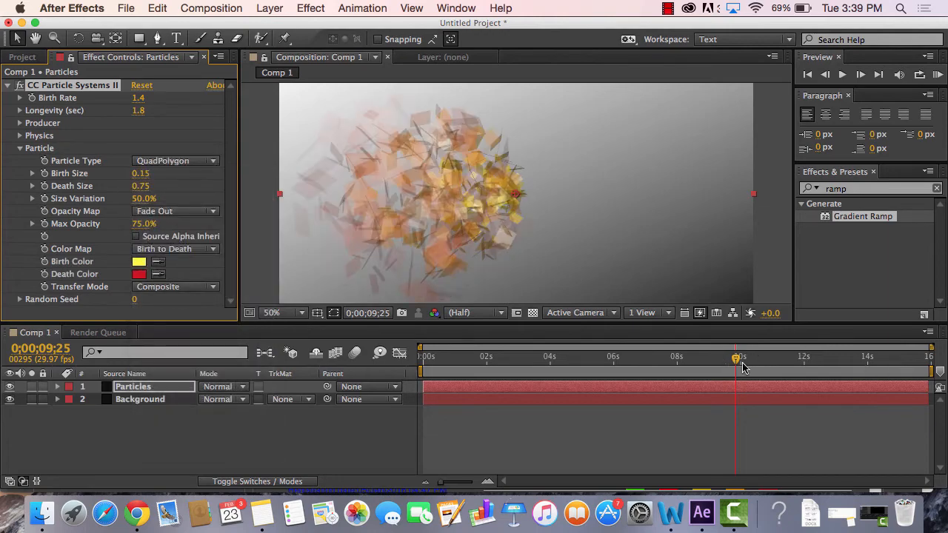
pyautogui.moveTo(743, 368)
pyautogui.mouseDown()
pyautogui.moveTo(656, 368)
pyautogui.moveTo(737, 371)
pyautogui.mouseUp()
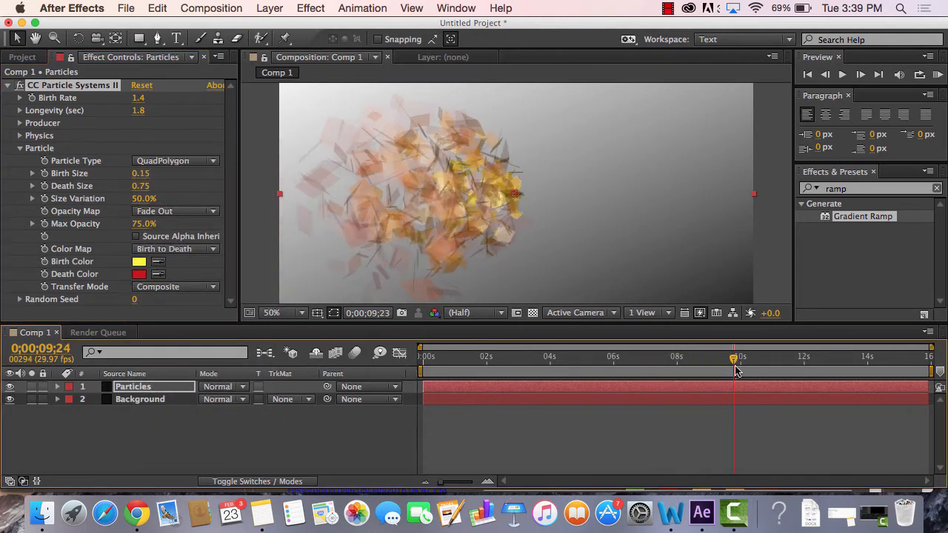
# Step: Set the Particle Type to TriPolygon and scrub the timeline to 0;00;10;04 to preview it
pyautogui.click(196, 161)
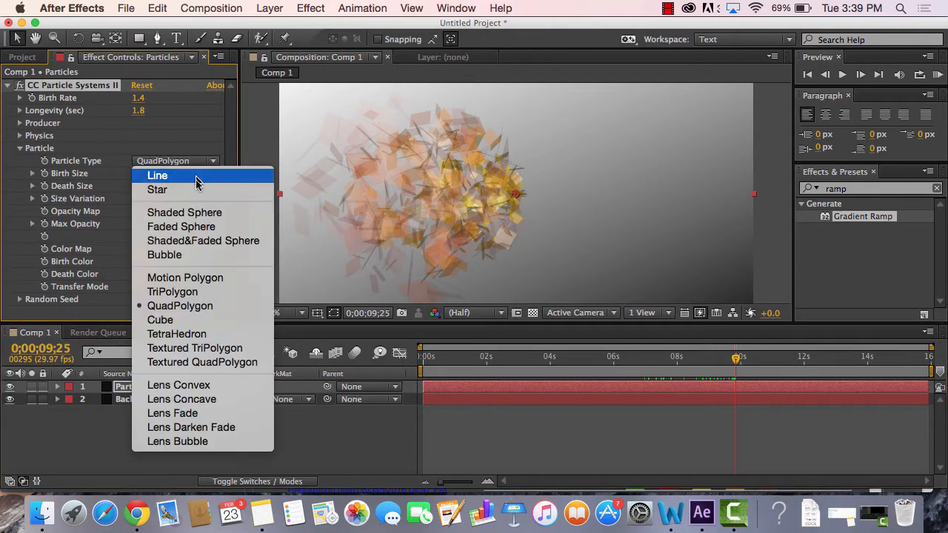
pyautogui.click(201, 293)
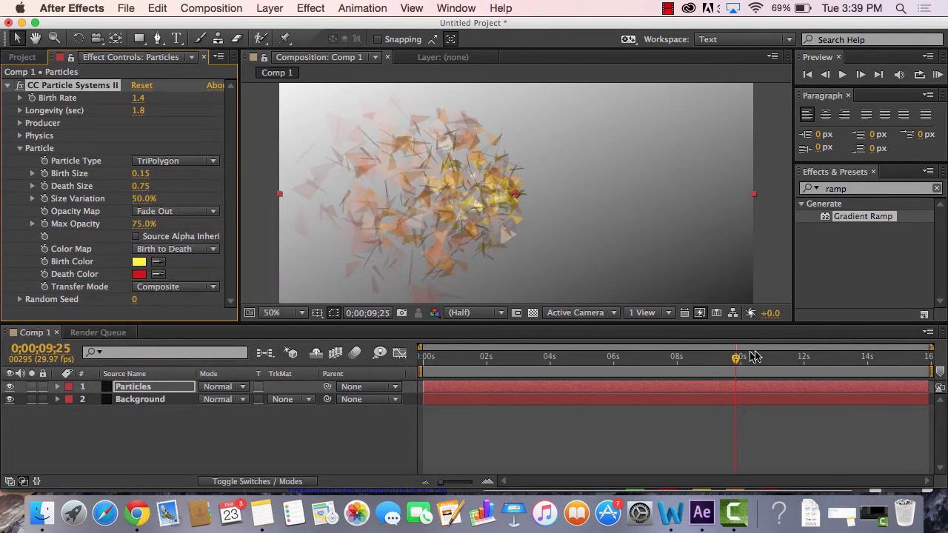
pyautogui.moveTo(740, 360)
pyautogui.mouseDown()
pyautogui.moveTo(491, 362)
pyautogui.moveTo(757, 369)
pyautogui.moveTo(429, 367)
pyautogui.moveTo(740, 375)
pyautogui.moveTo(377, 394)
pyautogui.moveTo(745, 374)
pyautogui.mouseUp()
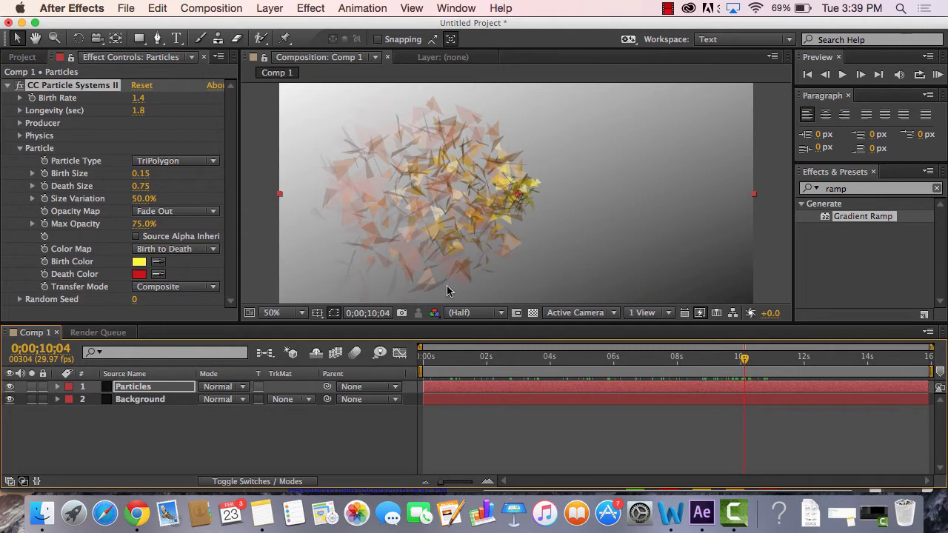
pyautogui.click(140, 263)
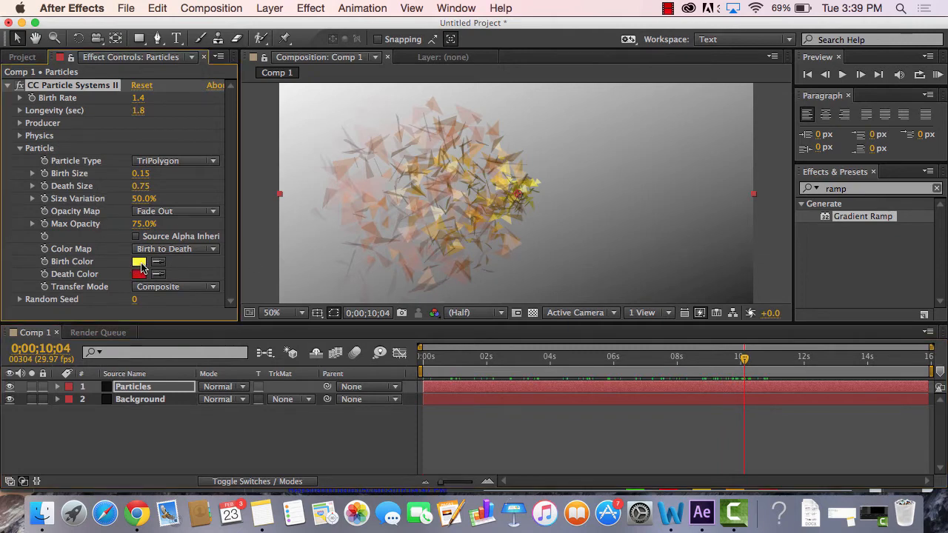
pyautogui.click(572, 309)
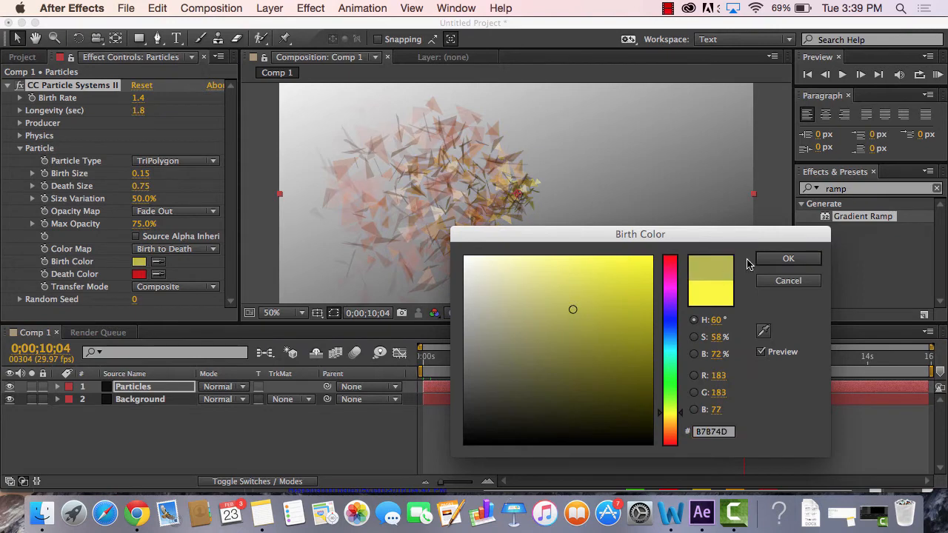
pyautogui.click(560, 287)
pyautogui.click(540, 333)
pyautogui.click(531, 306)
pyautogui.click(557, 351)
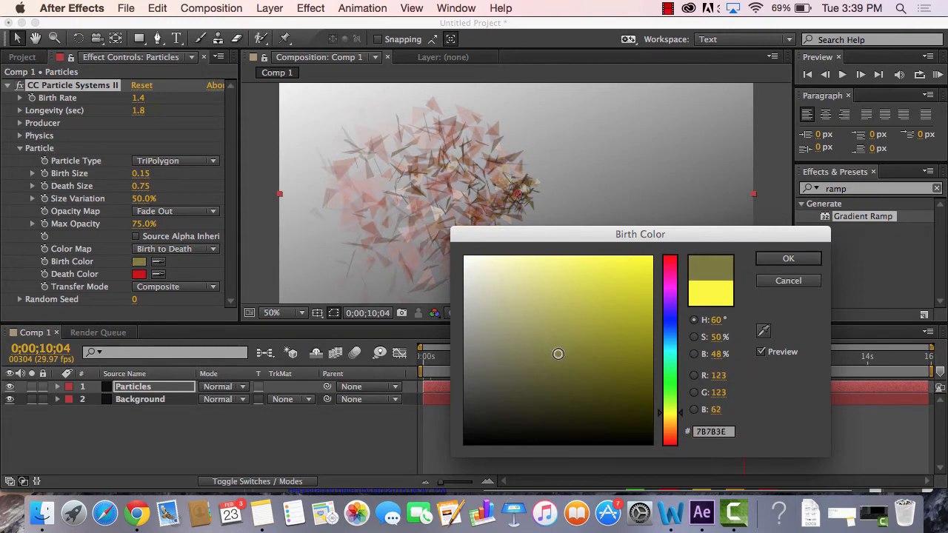
pyautogui.click(532, 397)
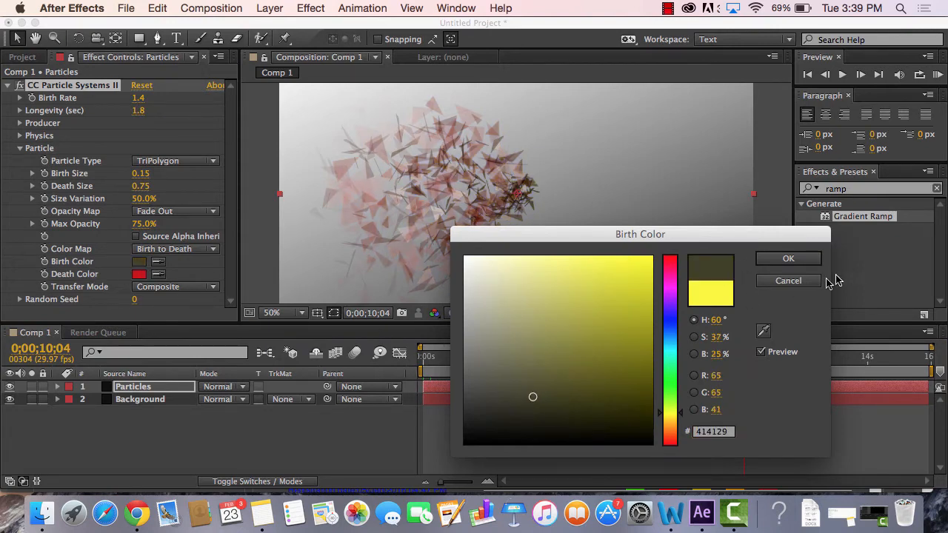
pyautogui.click(789, 281)
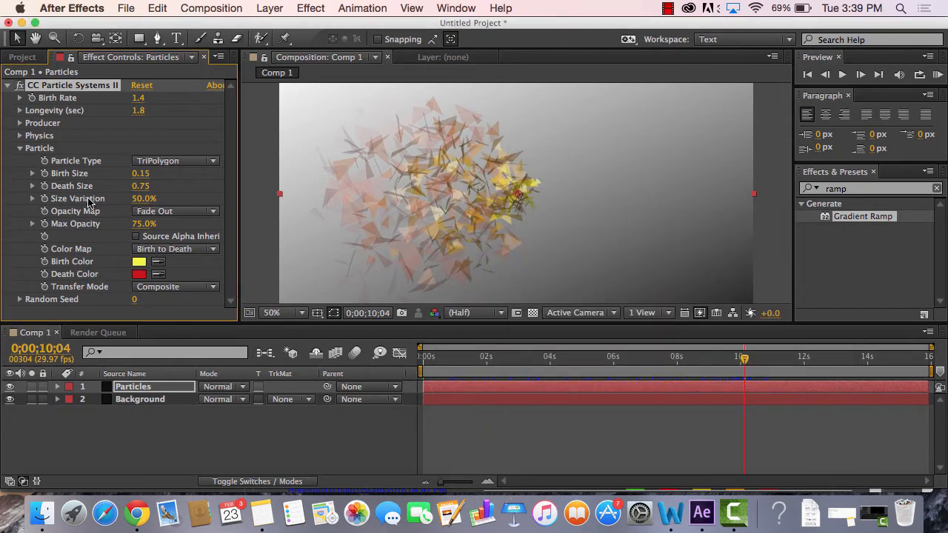
# Step: Collapse the particle settings, scrub the timeline to review the animation, and deselect the Particles layer
pyautogui.click(20, 148)
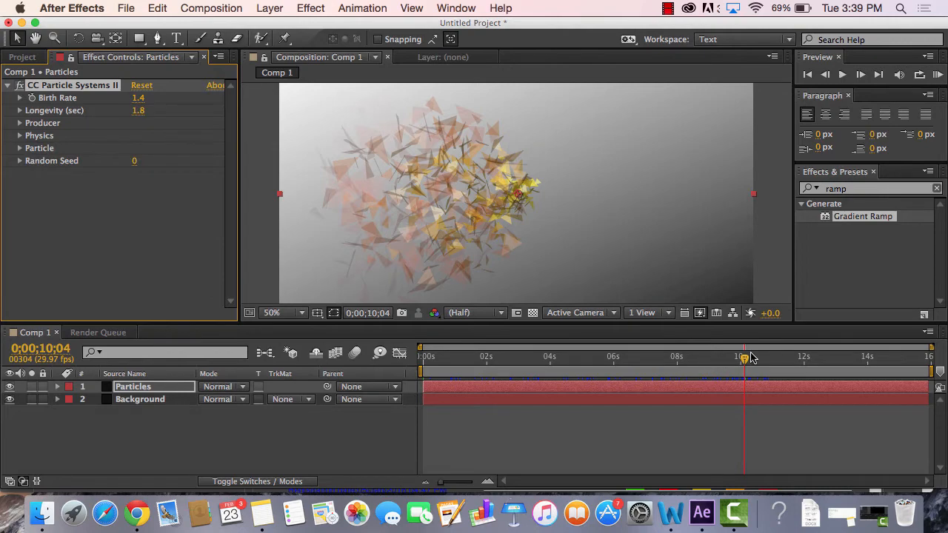
pyautogui.moveTo(745, 358)
pyautogui.mouseDown()
pyautogui.moveTo(423, 372)
pyautogui.moveTo(612, 372)
pyautogui.moveTo(744, 359)
pyautogui.mouseUp()
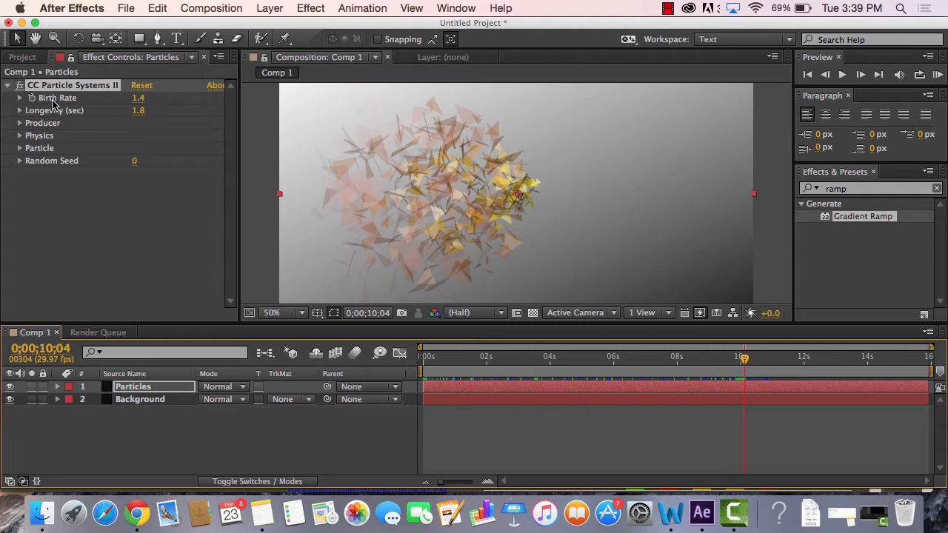
pyautogui.click(182, 443)
pyautogui.click(159, 389)
pyautogui.click(168, 423)
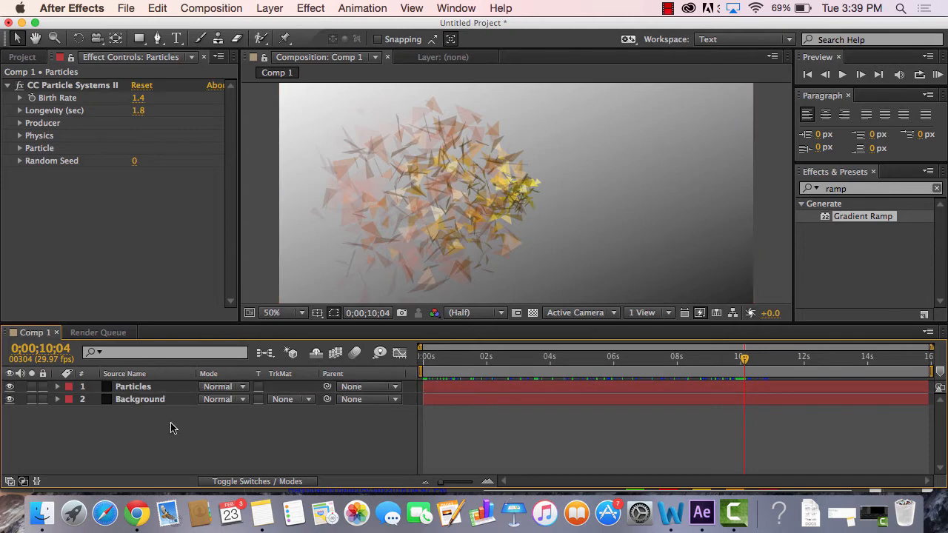
# Step: Create a new 1280 x 720 px black solid layer named Flare
pyautogui.rightClick(227, 428)
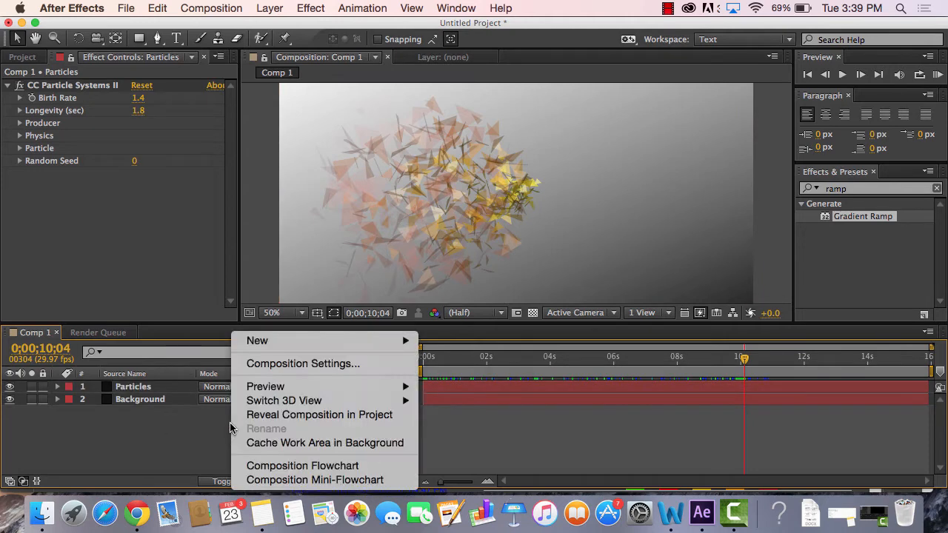
pyautogui.moveTo(386, 340)
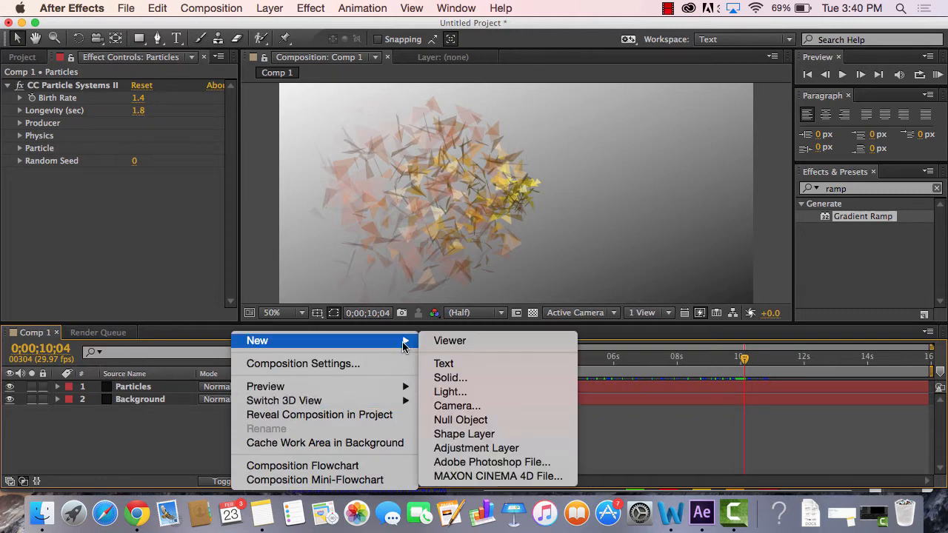
pyautogui.click(445, 374)
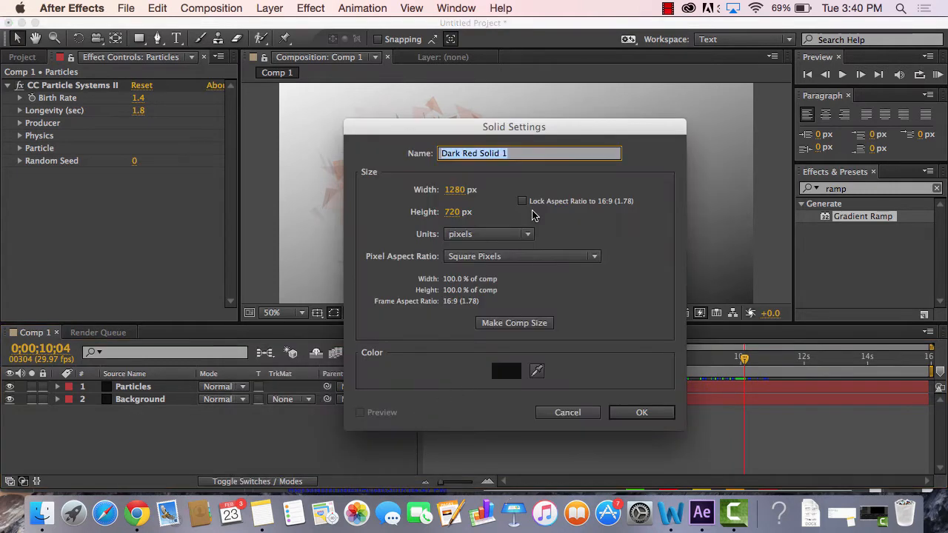
pyautogui.press('BackSpace')
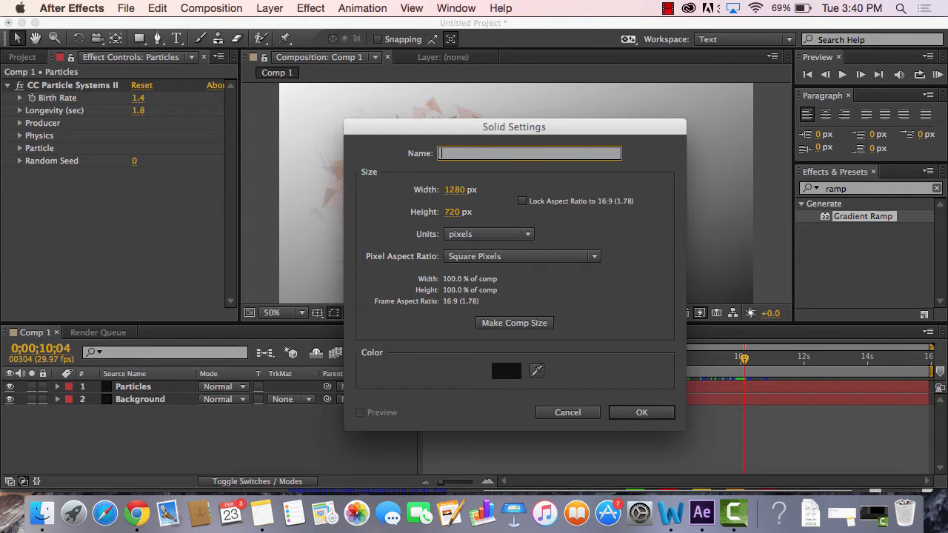
pyautogui.write('Flare')
pyautogui.press('Return')
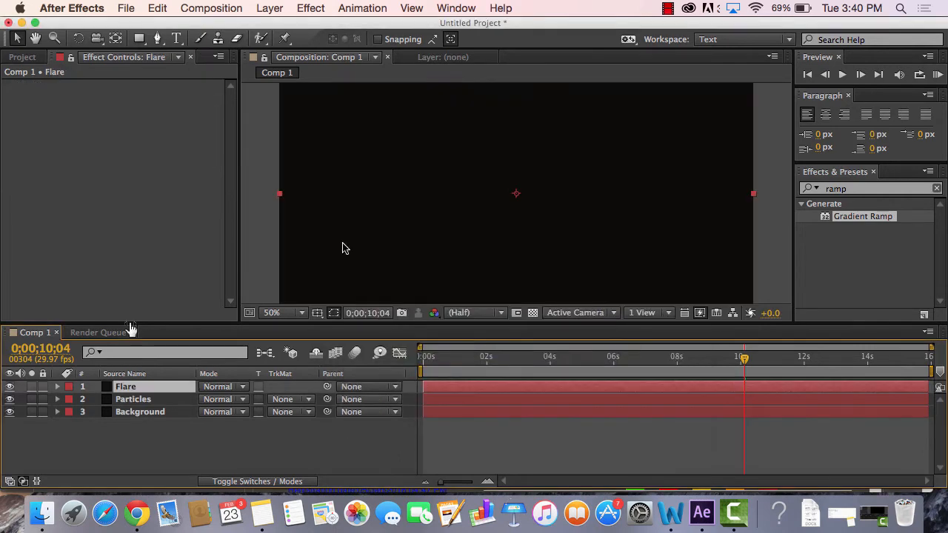
# Step: Search the effects for "flare" and apply the Lens Flare effect to the Flare layer
pyautogui.click(135, 454)
pyautogui.click(147, 391)
pyautogui.click(878, 191)
pyautogui.write('flare')
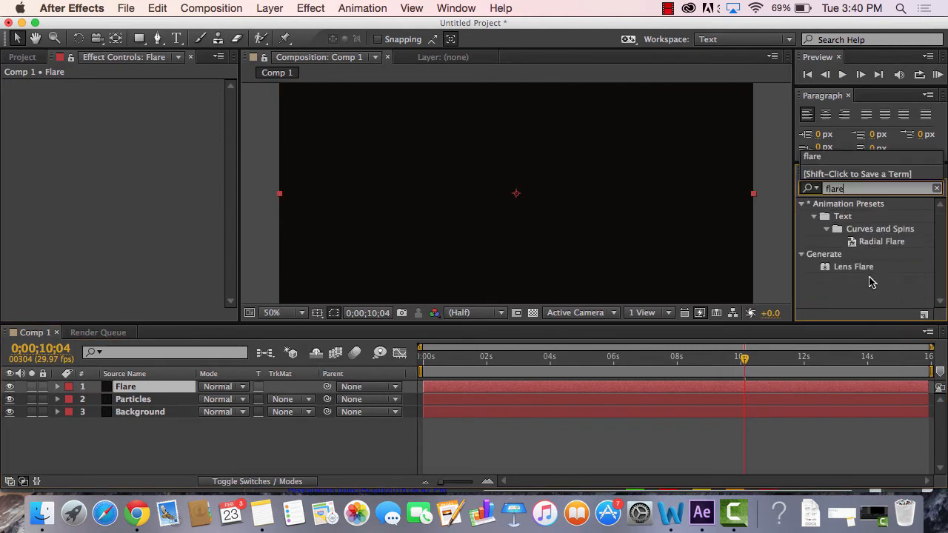
pyautogui.click(867, 271)
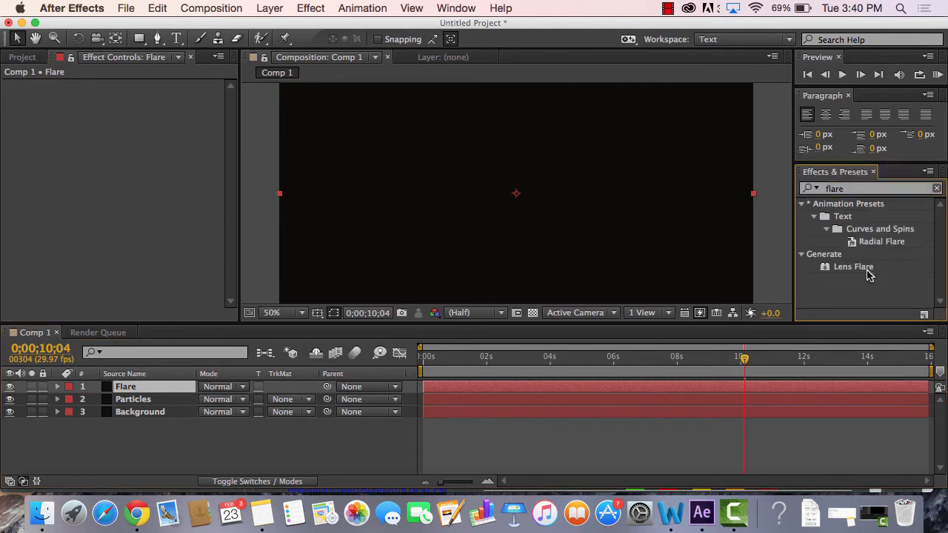
pyautogui.moveTo(867, 271); pyautogui.dragTo(163, 391)
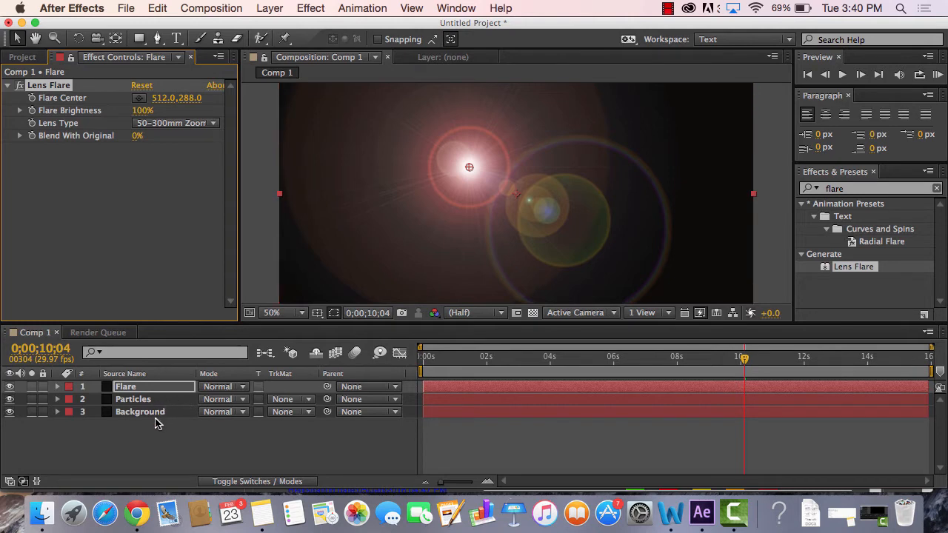
# Step: Set the Flare layer's blending mode to Add and its Flare Center to about 643, 365
pyautogui.click(244, 392)
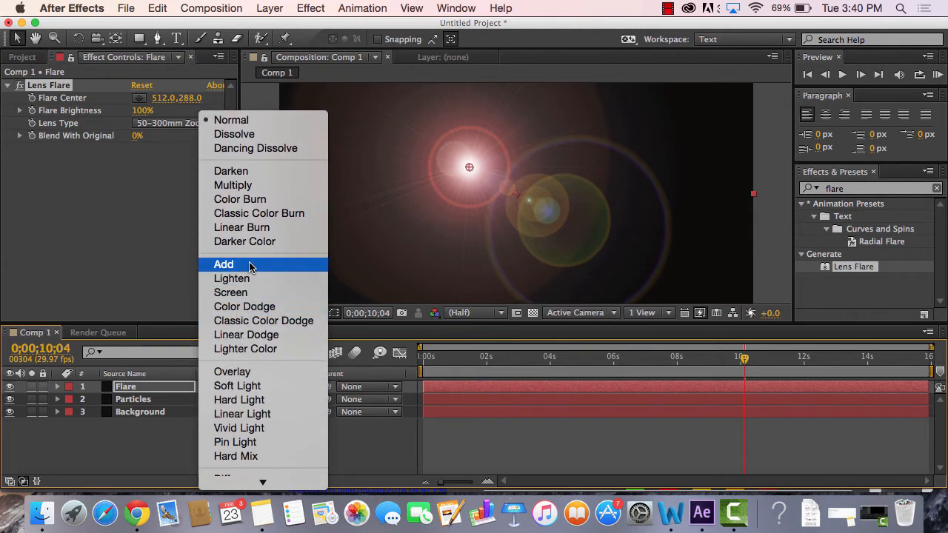
pyautogui.click(250, 267)
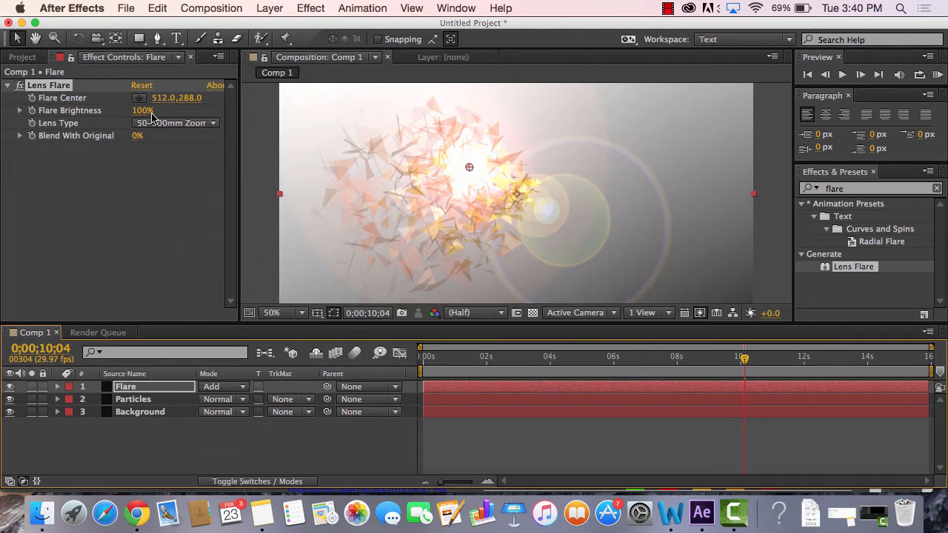
pyautogui.moveTo(163, 98); pyautogui.dragTo(259, 105)
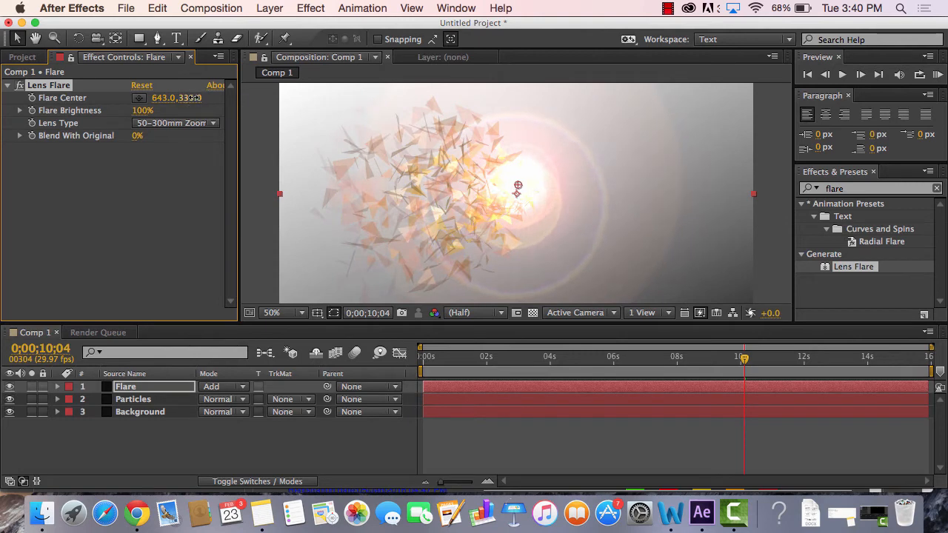
pyautogui.moveTo(194, 97); pyautogui.dragTo(214, 99)
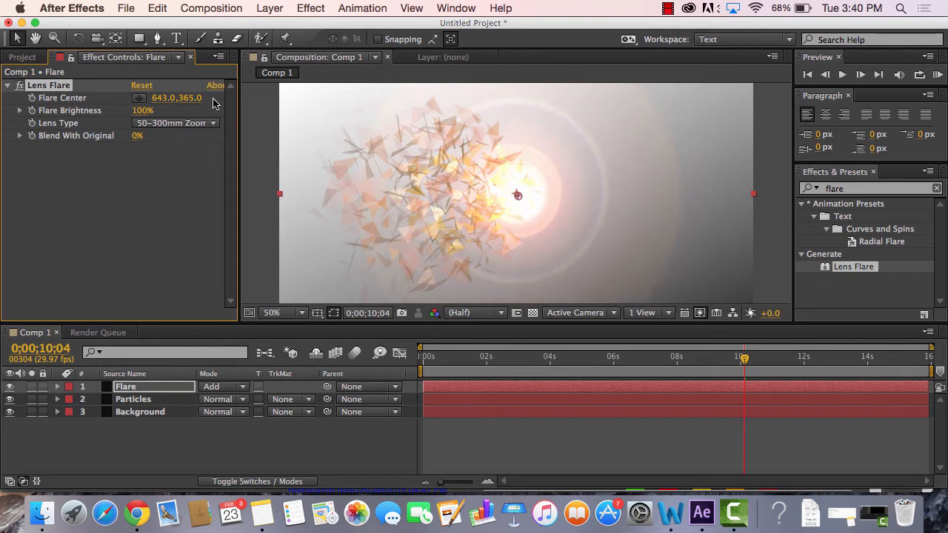
# Step: Try the 35mm Prime and 105mm Prime lens types on the Lens Flare and restore 50-300mm Zoom
pyautogui.click(185, 124)
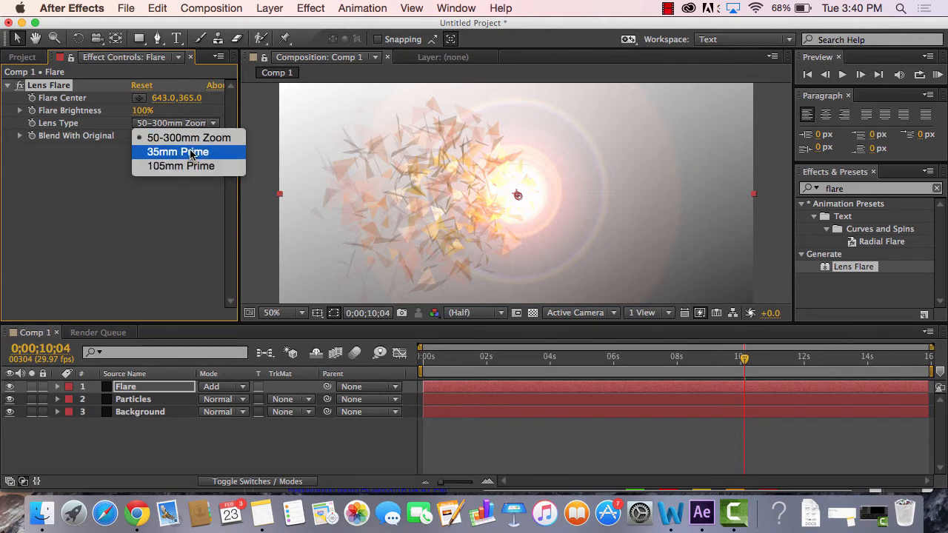
pyautogui.click(182, 152)
pyautogui.click(190, 123)
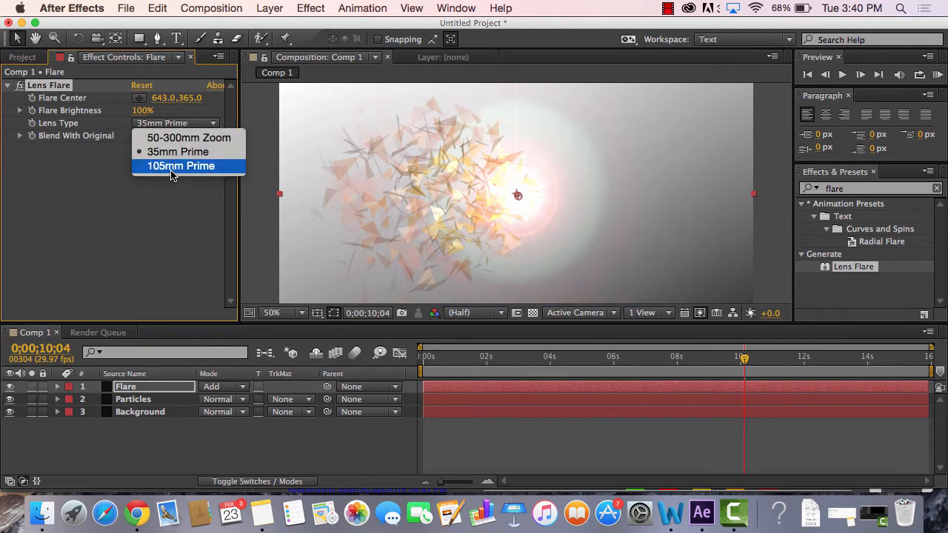
pyautogui.click(177, 166)
pyautogui.click(177, 124)
pyautogui.click(180, 139)
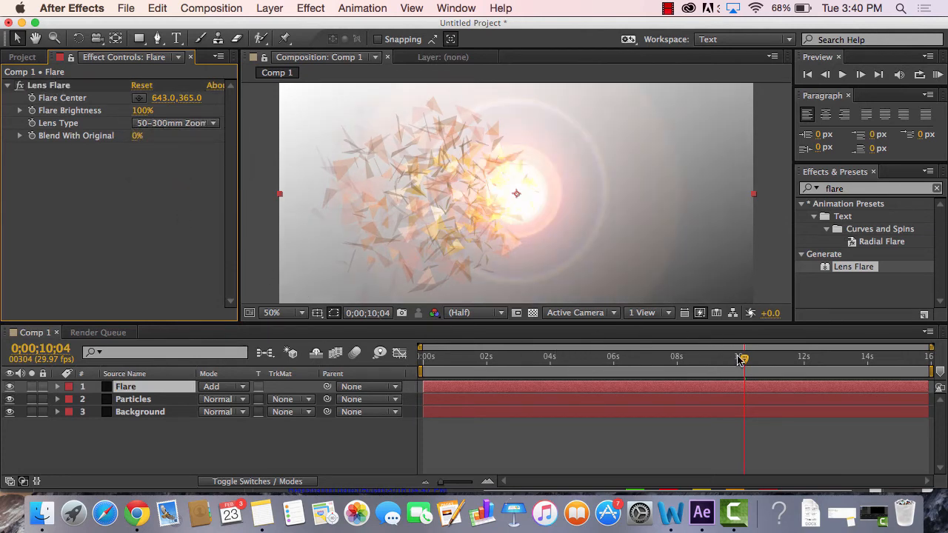
# Step: Return the playhead to the start of the composition and expand the Flare layer to check its Transform properties
pyautogui.moveTo(743, 359); pyautogui.dragTo(423, 369)
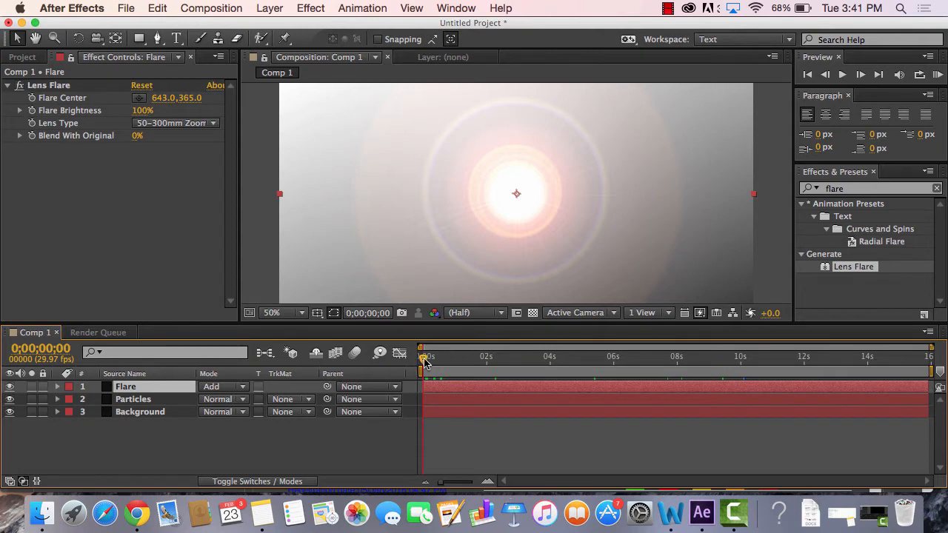
pyautogui.moveTo(415, 364)
pyautogui.mouseDown()
pyautogui.moveTo(751, 364)
pyautogui.moveTo(408, 380)
pyautogui.mouseUp()
pyautogui.click(63, 393)
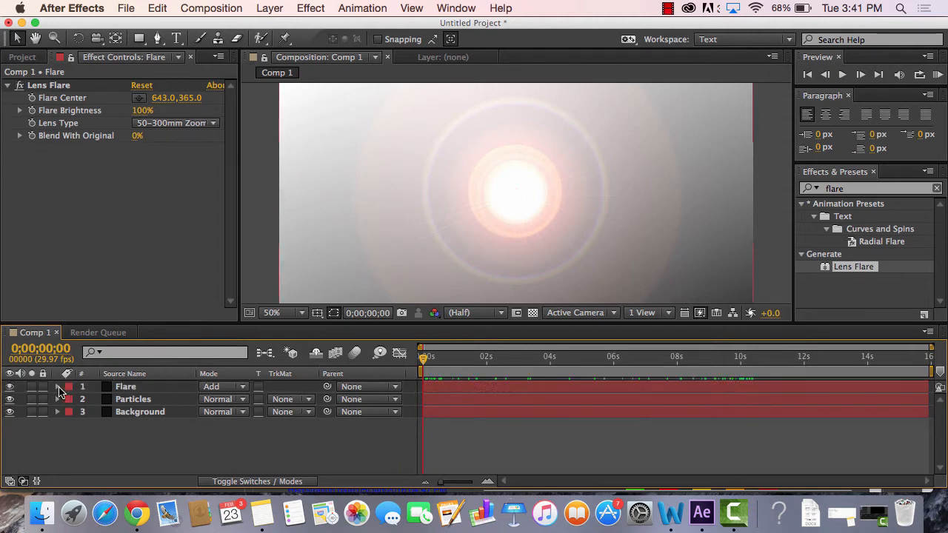
pyautogui.click(76, 100)
pyautogui.click(58, 387)
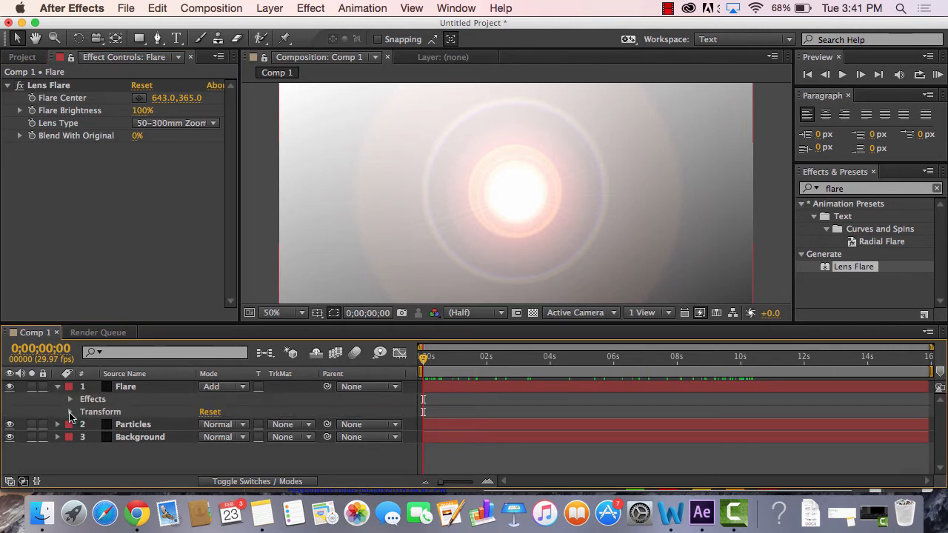
pyautogui.click(70, 412)
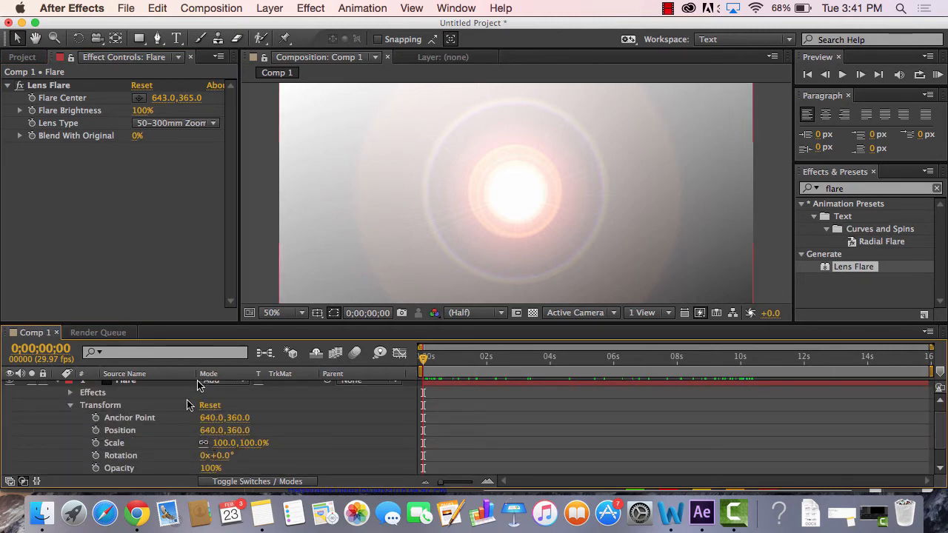
pyautogui.click(71, 411)
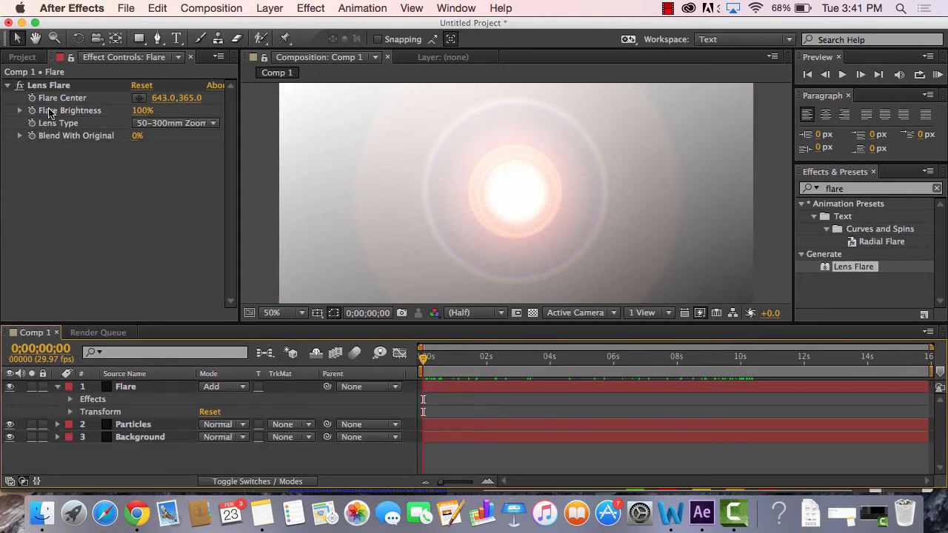
# Step: Enable keyframing for Flare Center at 0;00;00;00 and move it off the frame's left side to about -224, 365
pyautogui.click(53, 104)
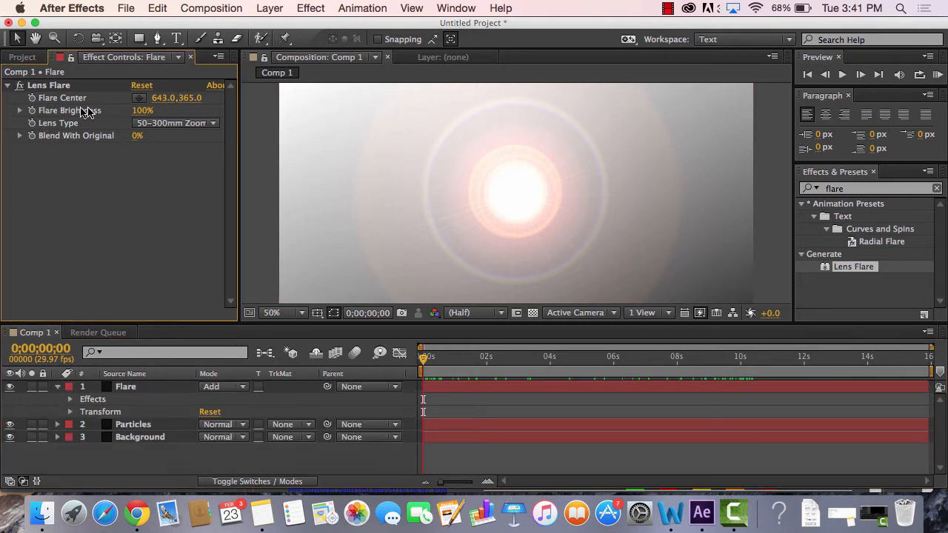
pyautogui.click(424, 367)
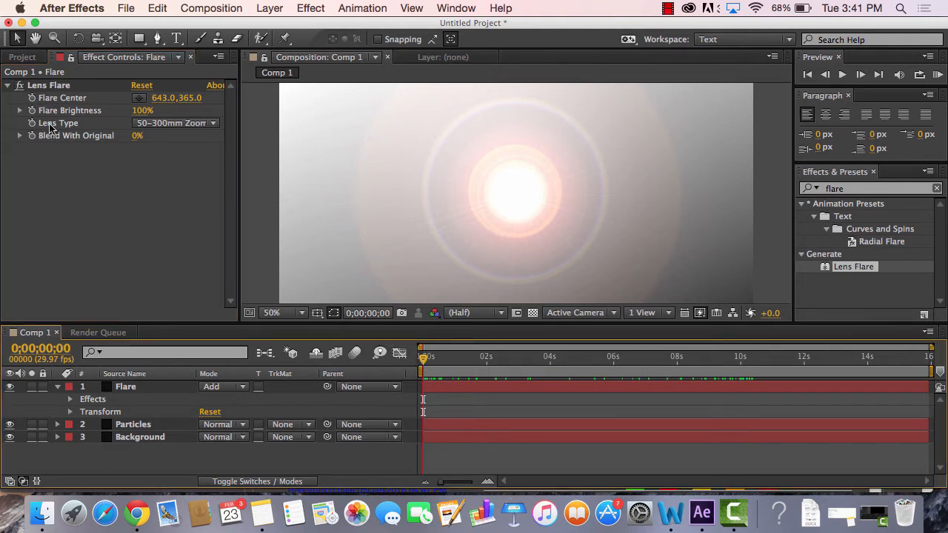
pyautogui.click(37, 105)
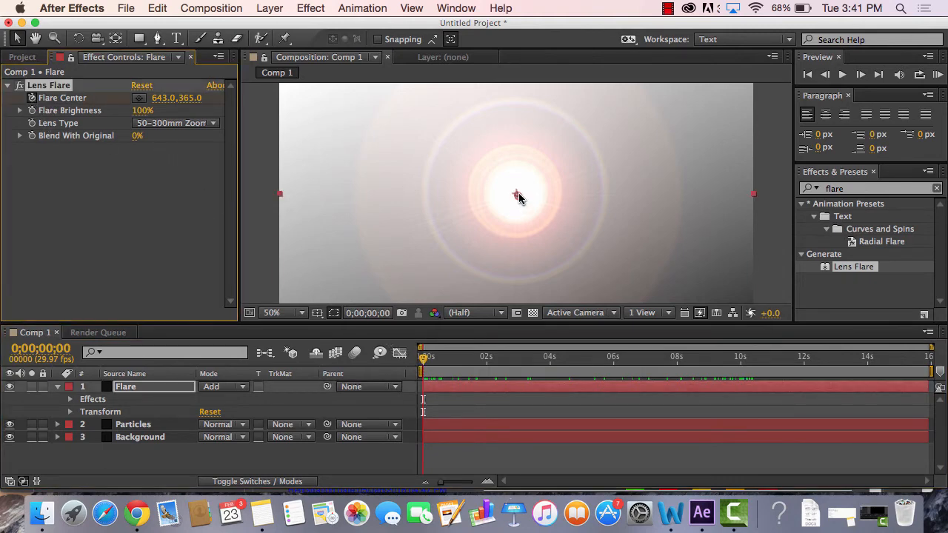
pyautogui.moveTo(177, 98); pyautogui.dragTo(6, 125)
pyautogui.moveTo(159, 99); pyautogui.dragTo(7, 106)
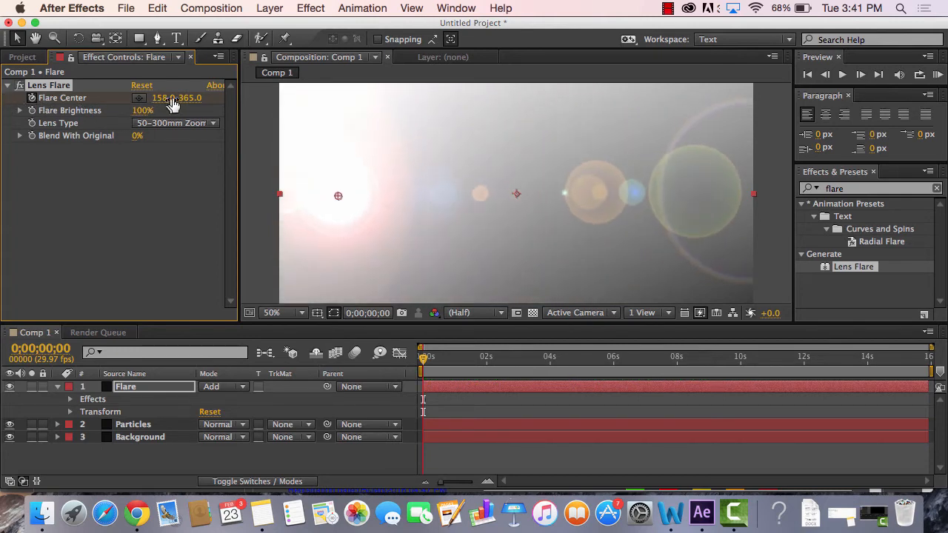
pyautogui.moveTo(161, 103); pyautogui.dragTo(32, 98)
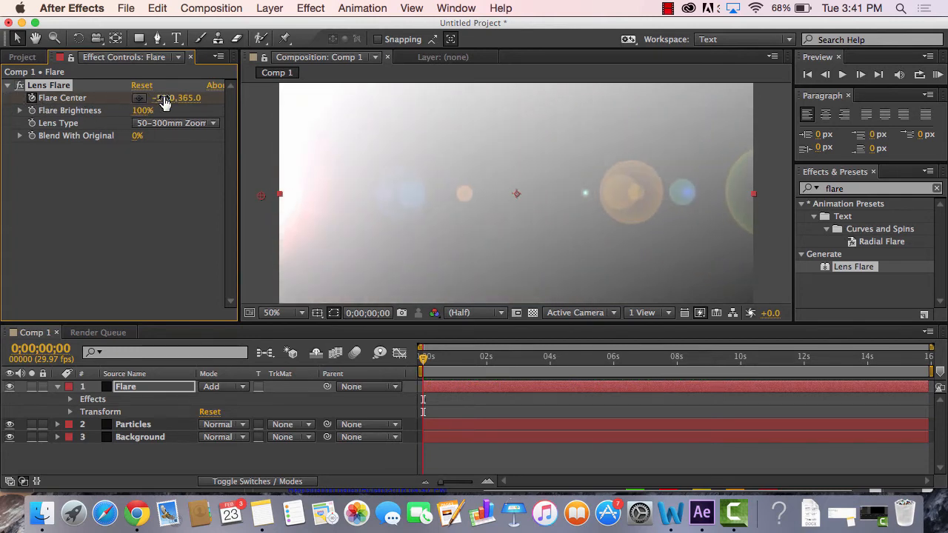
pyautogui.moveTo(159, 100); pyautogui.dragTo(32, 99)
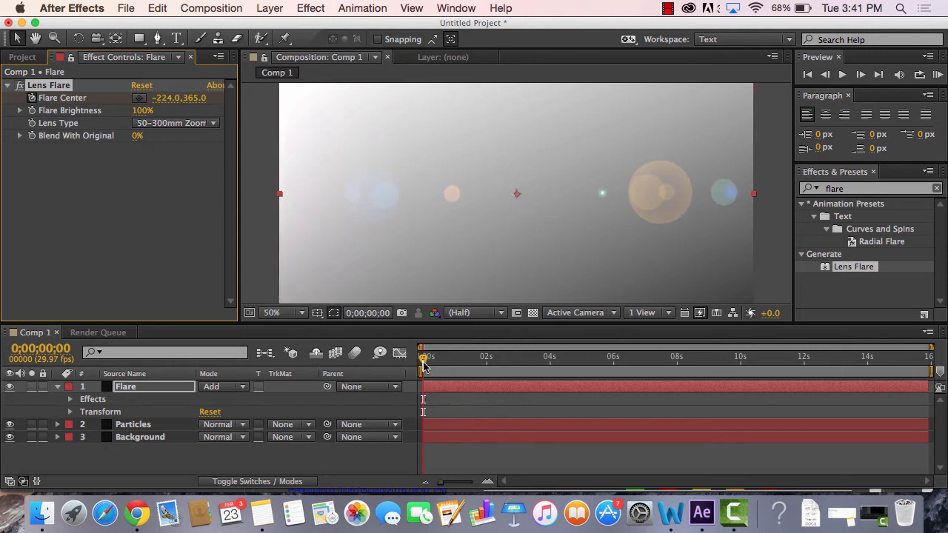
# Step: Keyframe Flare Center at about 461, 365 at 0;00;10;00 and about 637, 357 at 0;00;11;27
pyautogui.moveTo(423, 365); pyautogui.dragTo(741, 369)
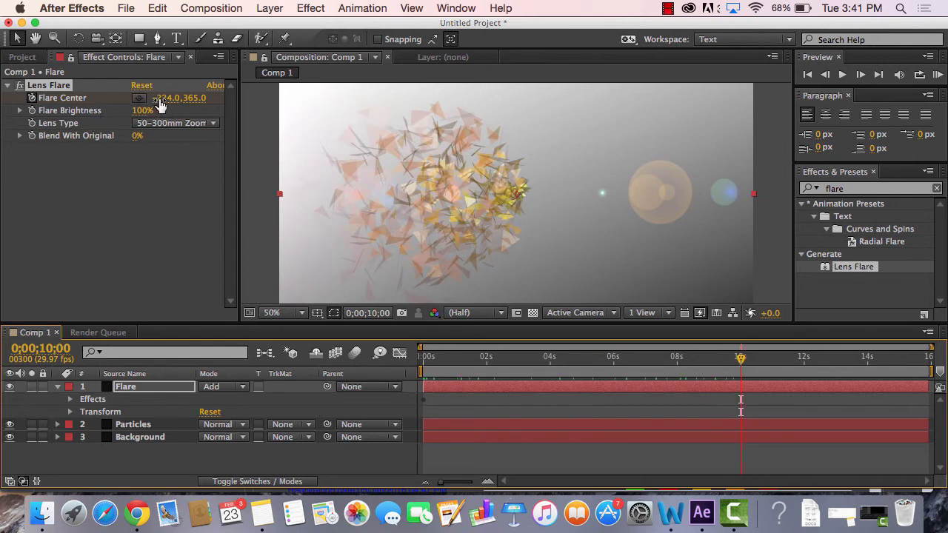
pyautogui.moveTo(159, 104); pyautogui.dragTo(675, 104)
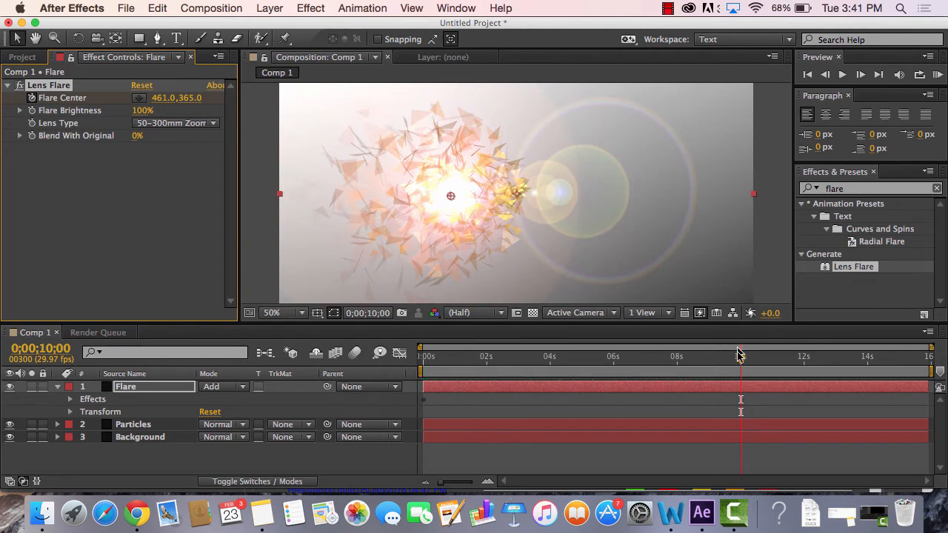
pyautogui.moveTo(745, 361); pyautogui.dragTo(807, 358)
pyautogui.moveTo(165, 101); pyautogui.dragTo(307, 104)
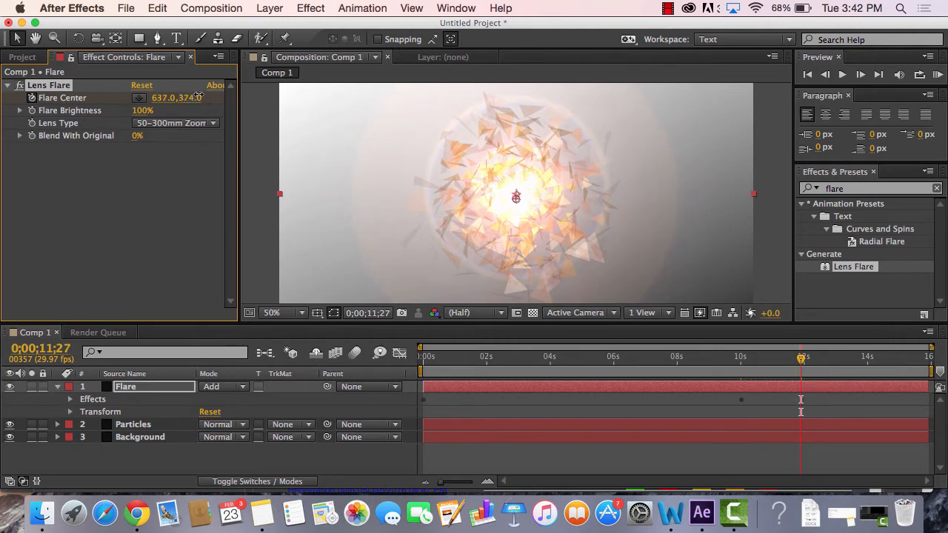
pyautogui.moveTo(185, 102); pyautogui.dragTo(171, 104)
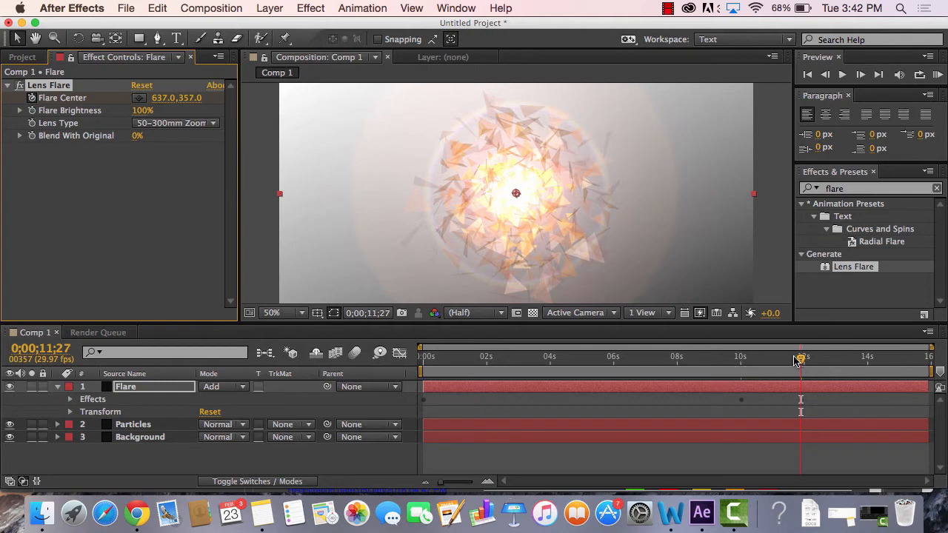
# Step: Keyframe Flare Brightness at 100% at 0;00;11;29 and fade it to 0% at 0;00;13;04
pyautogui.moveTo(801, 362)
pyautogui.mouseDown()
pyautogui.moveTo(364, 393)
pyautogui.moveTo(554, 376)
pyautogui.moveTo(805, 374)
pyautogui.mouseUp()
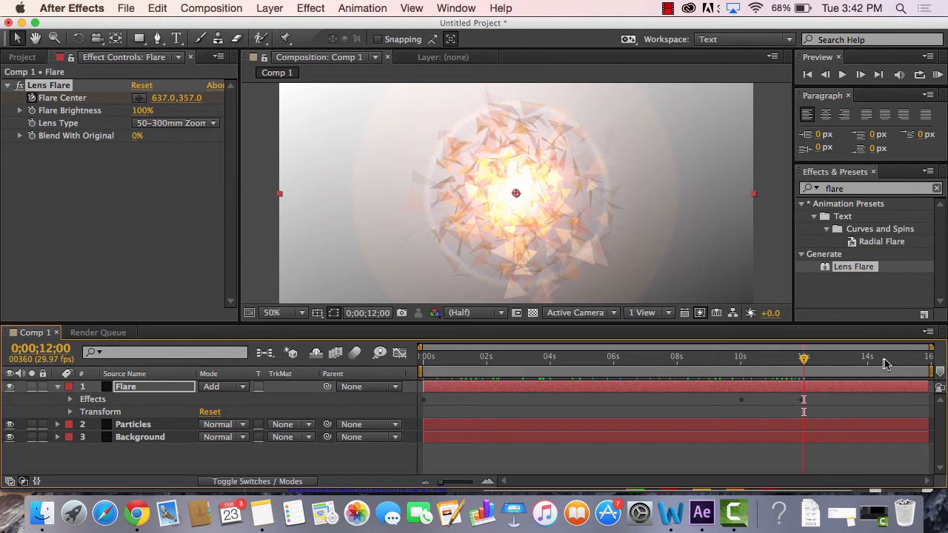
pyautogui.moveTo(804, 358); pyautogui.dragTo(822, 363)
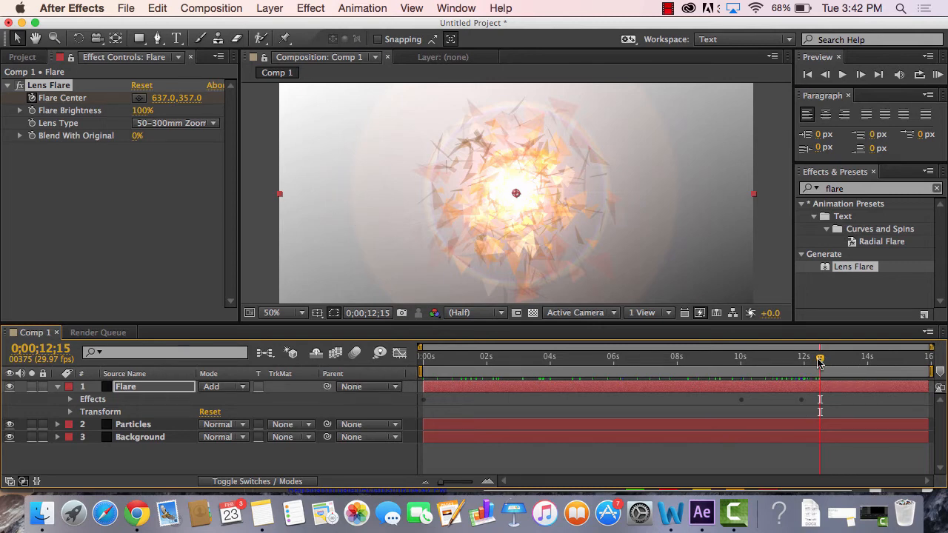
pyautogui.moveTo(820, 361); pyautogui.dragTo(803, 364)
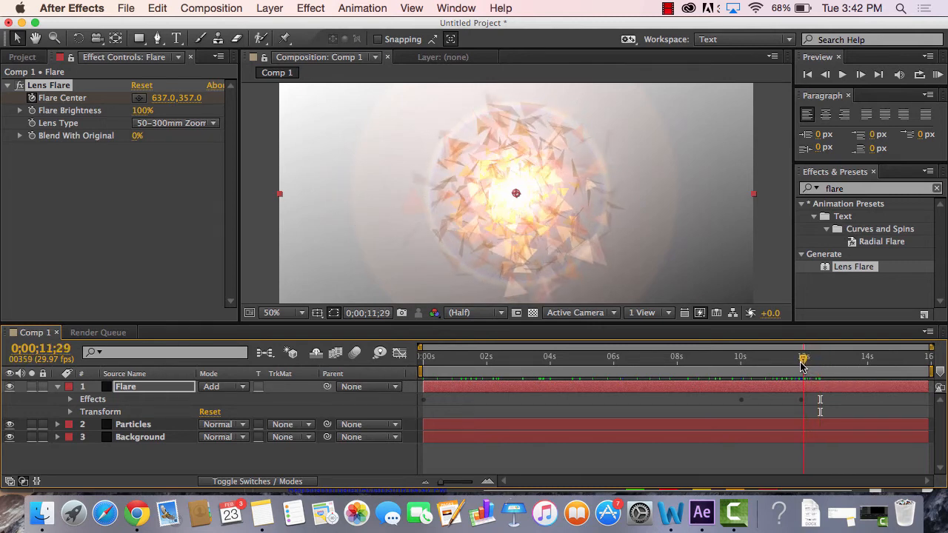
pyautogui.click(33, 115)
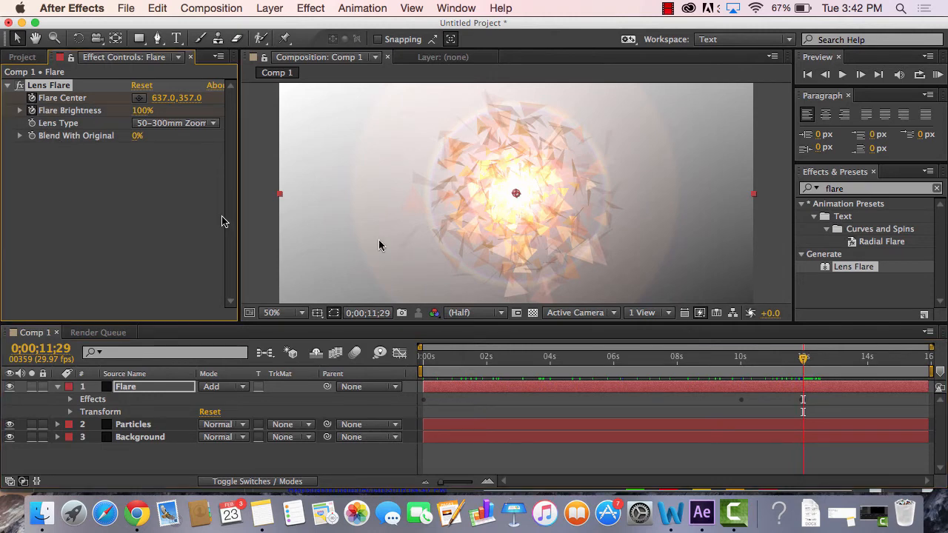
pyautogui.moveTo(804, 361); pyautogui.dragTo(840, 364)
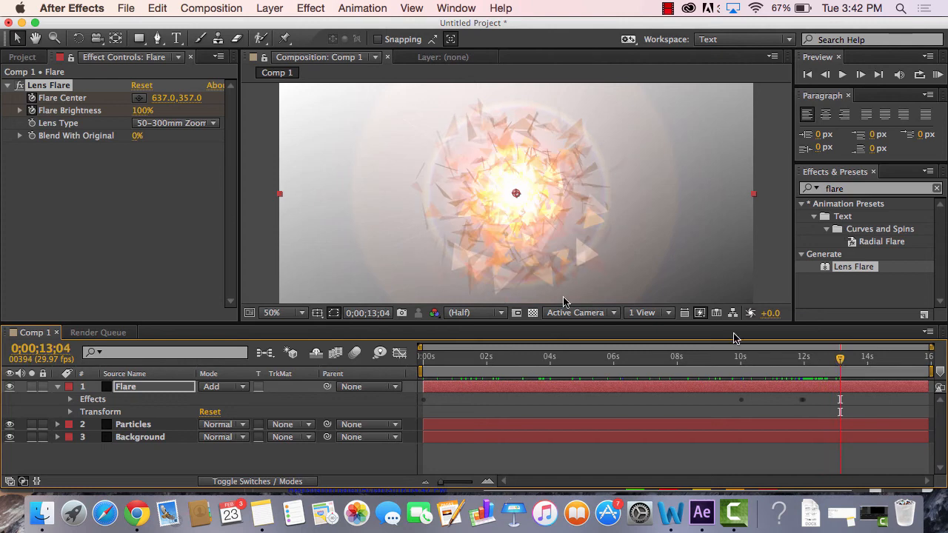
pyautogui.moveTo(142, 116); pyautogui.dragTo(58, 110)
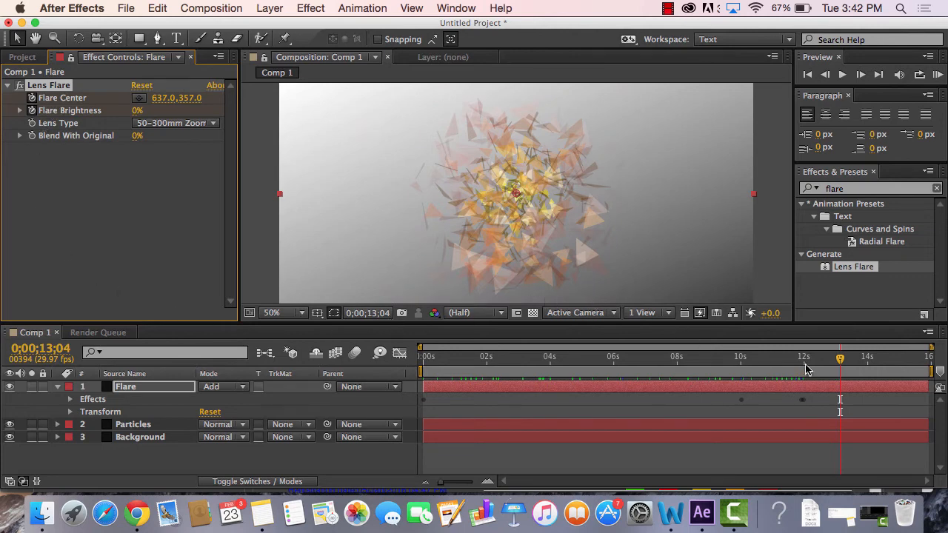
# Step: Keyframe the Particles layer's Birth Rate at 1.4 at the composition start and 0.0 at 0;00;13;05
pyautogui.click(146, 427)
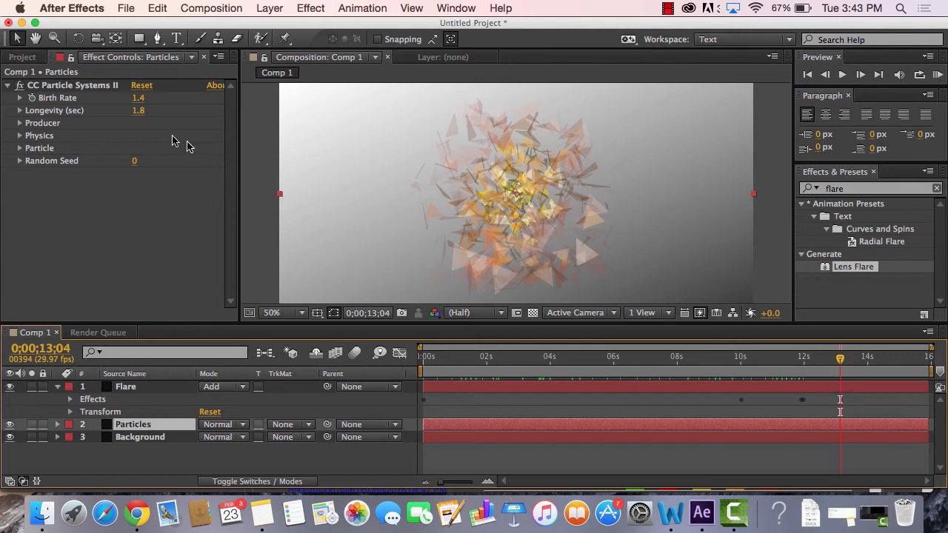
pyautogui.moveTo(846, 370); pyautogui.dragTo(276, 383)
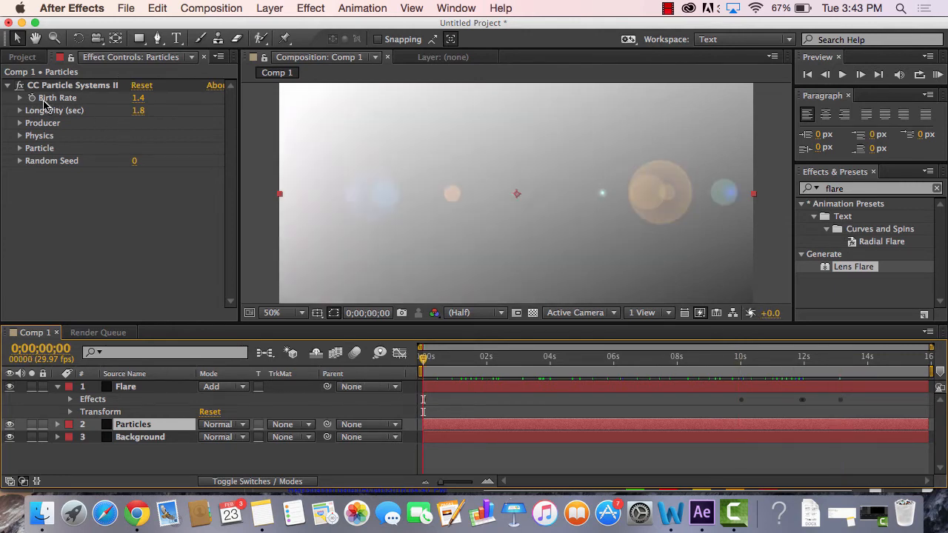
pyautogui.click(32, 98)
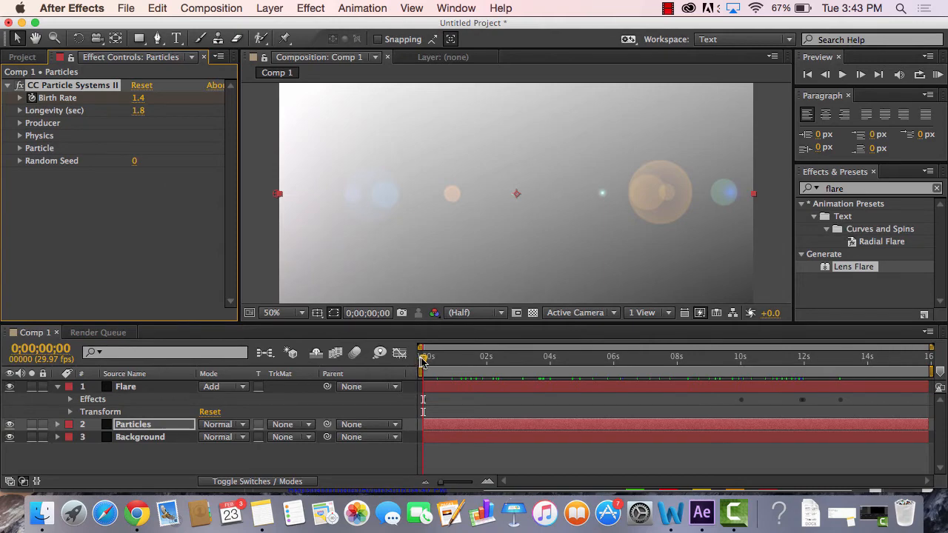
pyautogui.moveTo(422, 360); pyautogui.dragTo(843, 384)
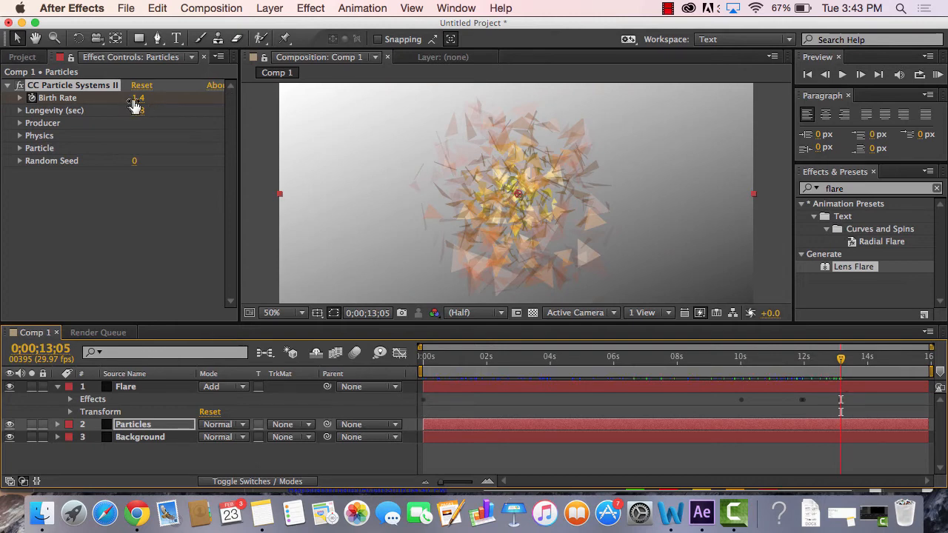
pyautogui.moveTo(136, 98); pyautogui.dragTo(120, 100)
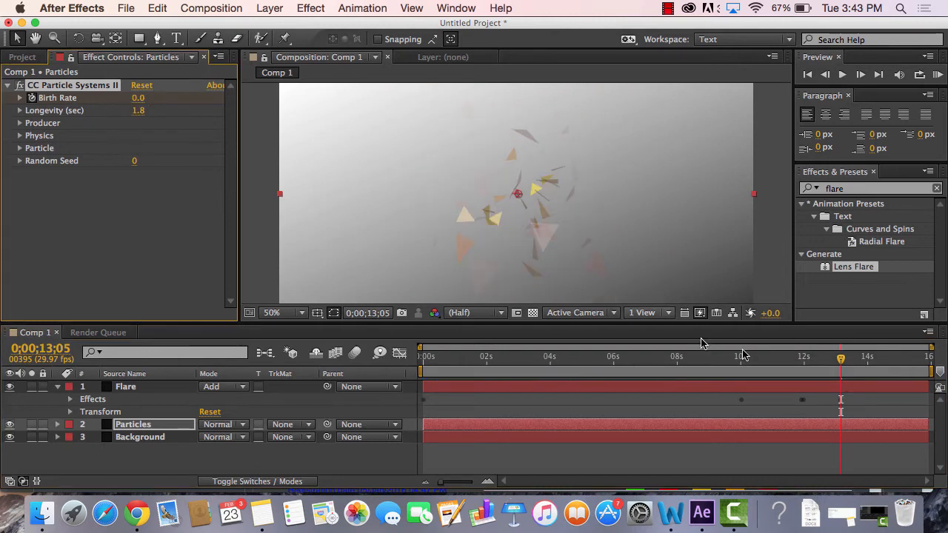
# Step: Place the playhead at 0;00;13;02, then collapse the Flare layer and deselect all layers
pyautogui.moveTo(832, 371)
pyautogui.mouseDown()
pyautogui.moveTo(511, 385)
pyautogui.moveTo(736, 394)
pyautogui.moveTo(917, 385)
pyautogui.moveTo(826, 385)
pyautogui.moveTo(837, 386)
pyautogui.mouseUp()
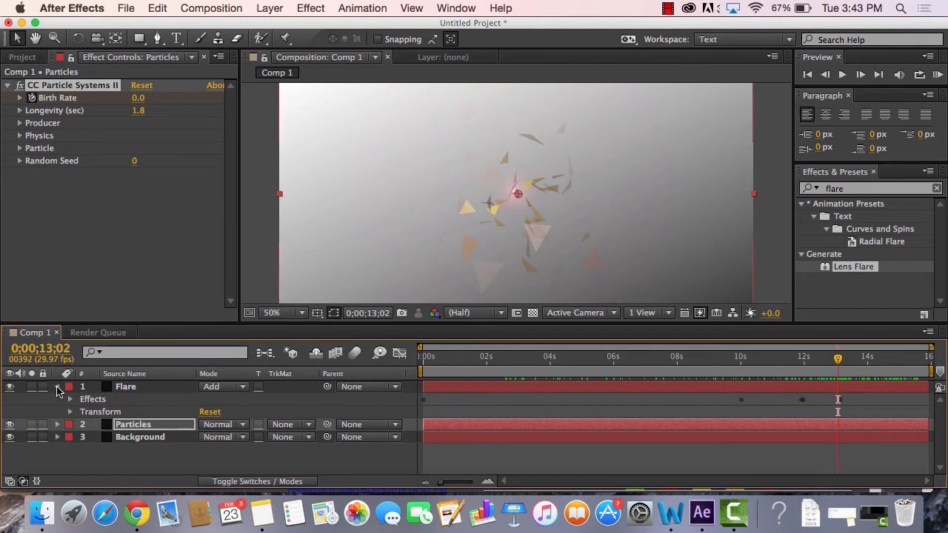
pyautogui.click(57, 386)
pyautogui.click(105, 449)
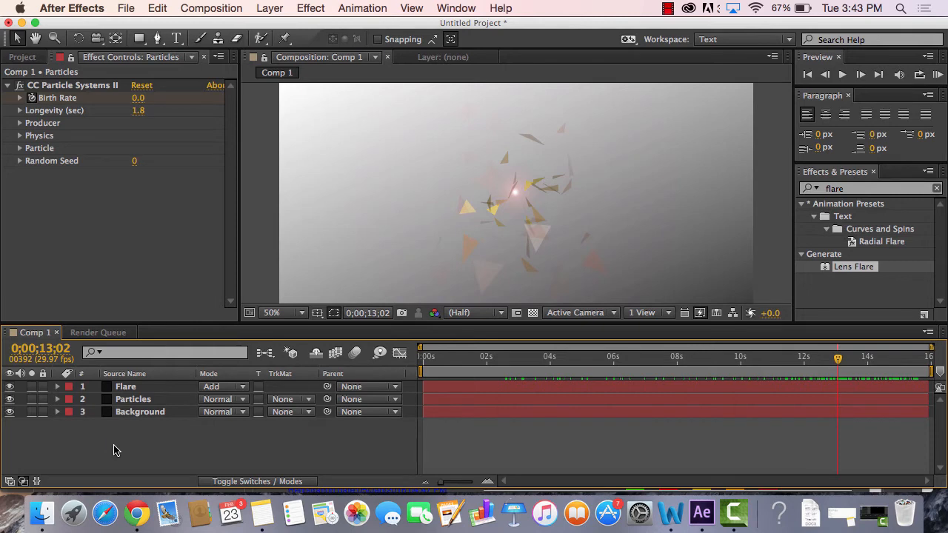
# Step: Create a text layer reading "Migrating Birds" and position it across the middle of the frame
pyautogui.rightClick(115, 450)
pyautogui.moveTo(164, 339)
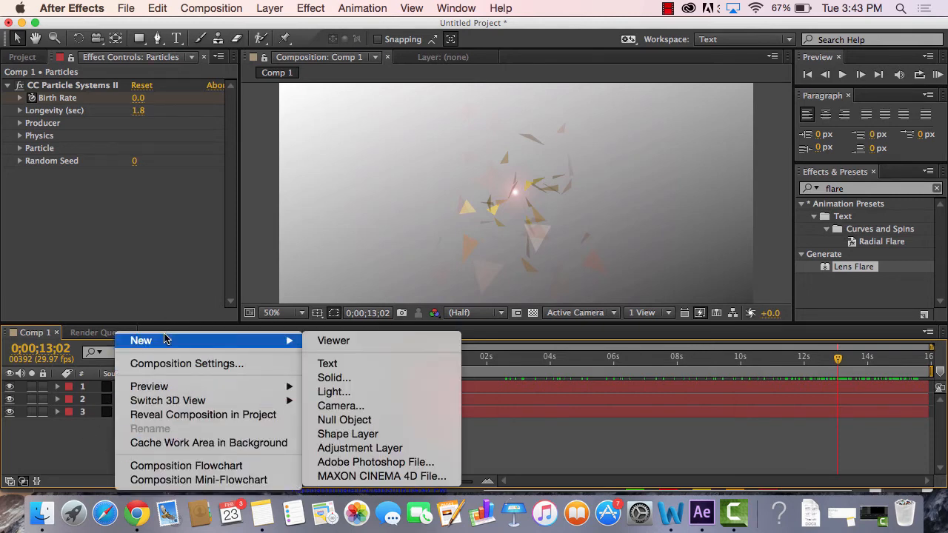
pyautogui.click(329, 363)
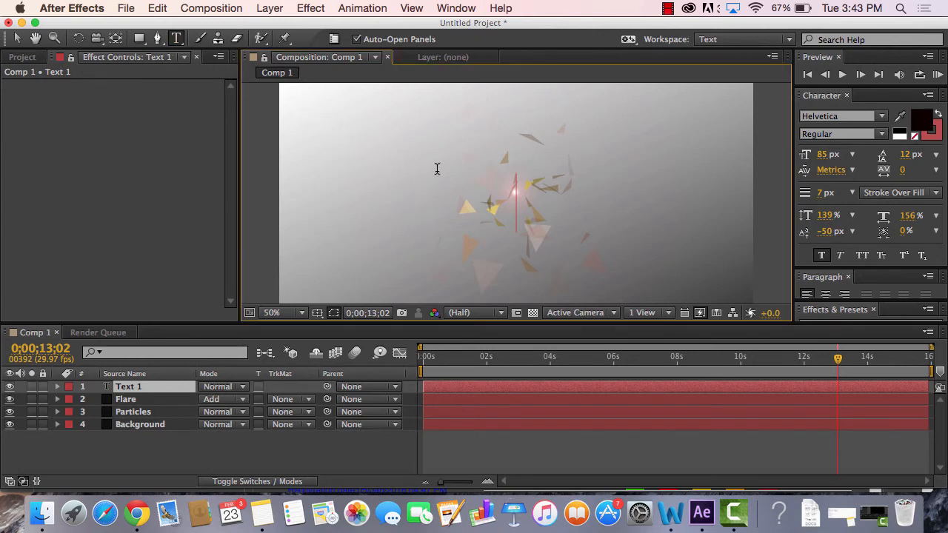
pyautogui.write('mIGRA')
pyautogui.press('BackSpace')
pyautogui.press('BackSpace')
pyautogui.press('BackSpace')
pyautogui.press('BackSpace')
pyautogui.press('BackSpace')
pyautogui.write('Migrating B')
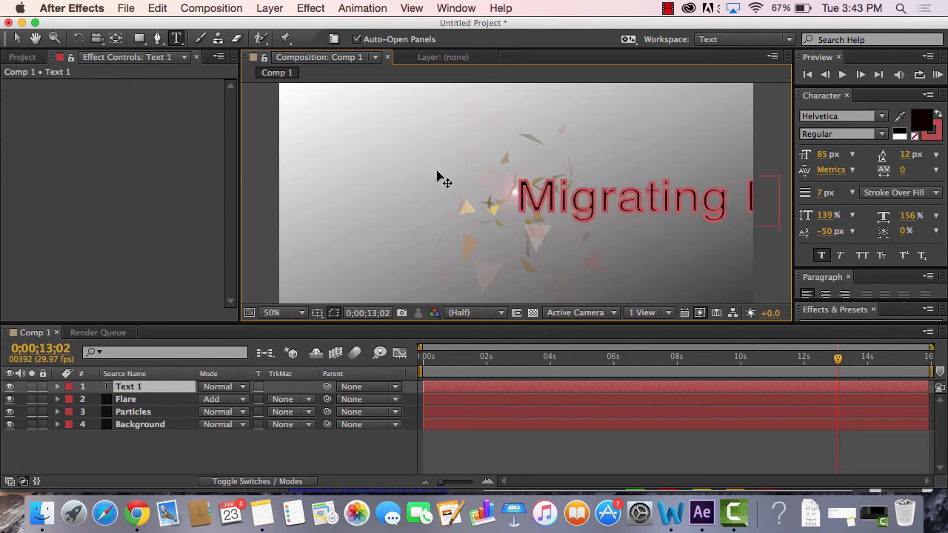
pyautogui.click(17, 39)
pyautogui.moveTo(567, 197); pyautogui.dragTo(348, 189)
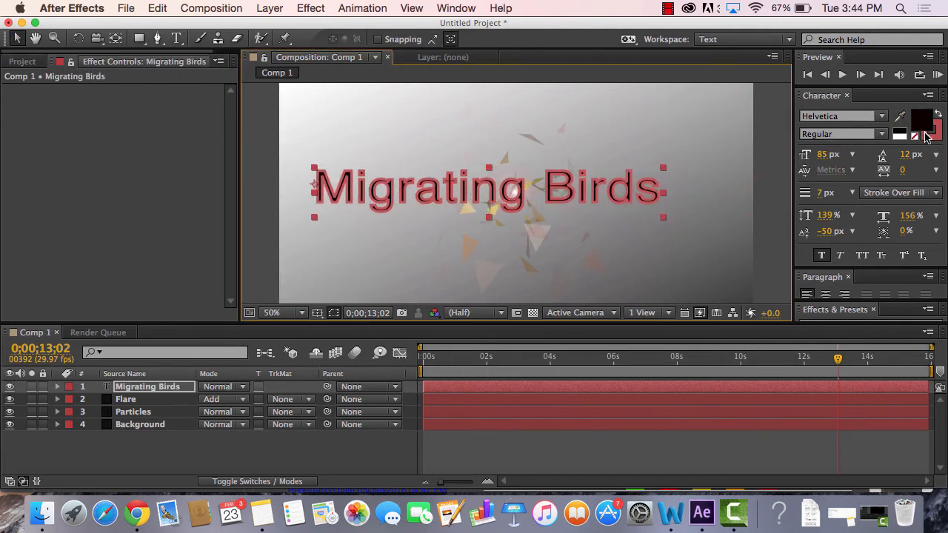
# Step: Set the title text's font size to 80 px and its leading to 15 px
pyautogui.moveTo(823, 154)
pyautogui.mouseDown()
pyautogui.moveTo(810, 155)
pyautogui.moveTo(821, 154)
pyautogui.mouseUp()
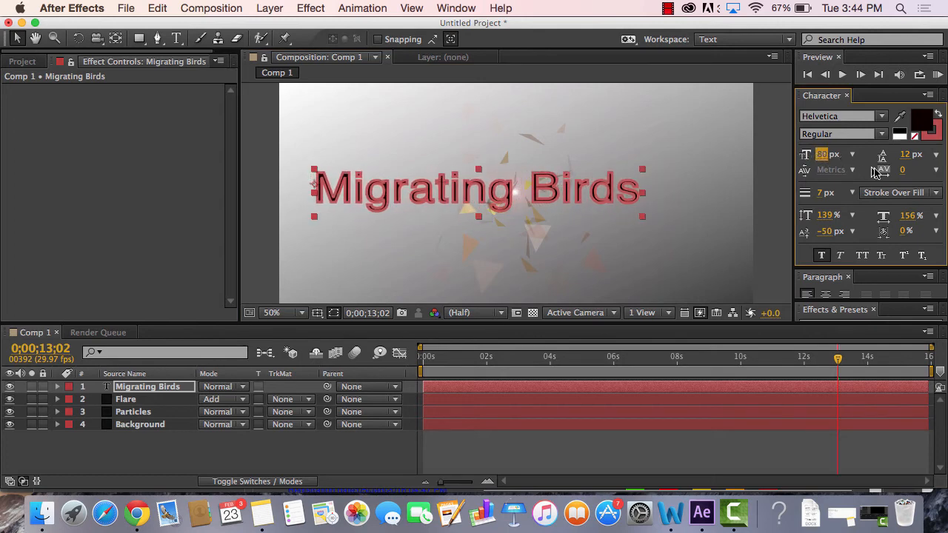
pyautogui.click(905, 154)
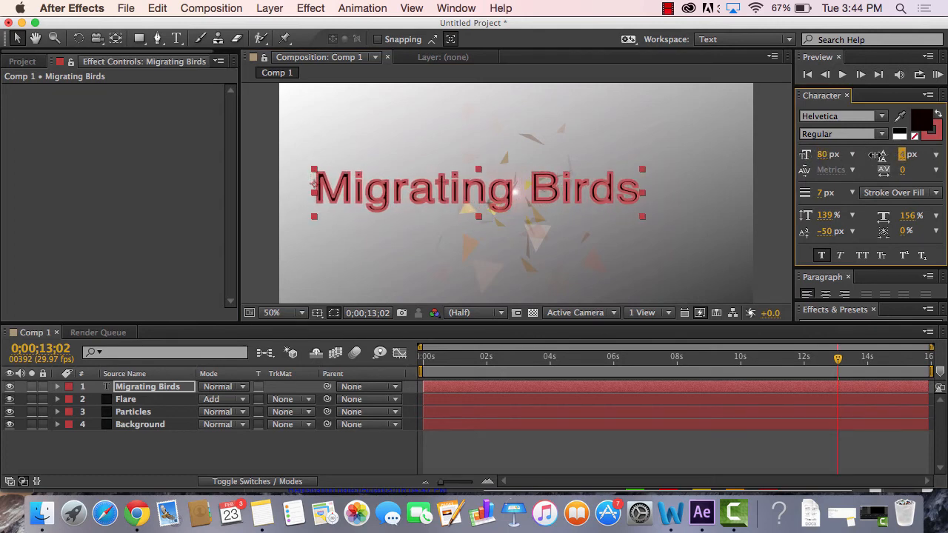
pyautogui.write('15')
pyautogui.click(822, 193)
pyautogui.write('0')
pyautogui.press('Return')
pyautogui.moveTo(806, 194); pyautogui.dragTo(818, 195)
# Step: Keyframe the title layer's Position at 0;00;13;02, then set it to -906.0, 334.0 at the composition start
pyautogui.click(57, 388)
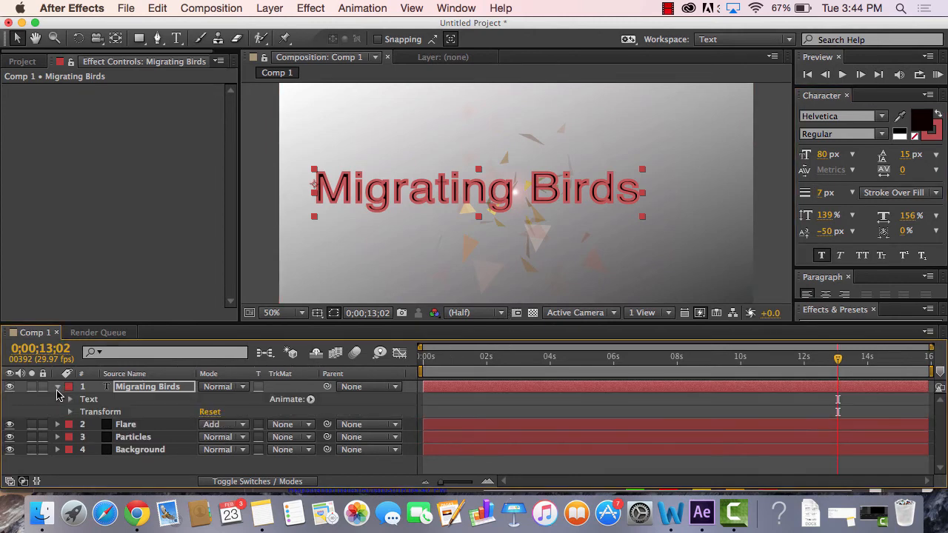
pyautogui.click(71, 412)
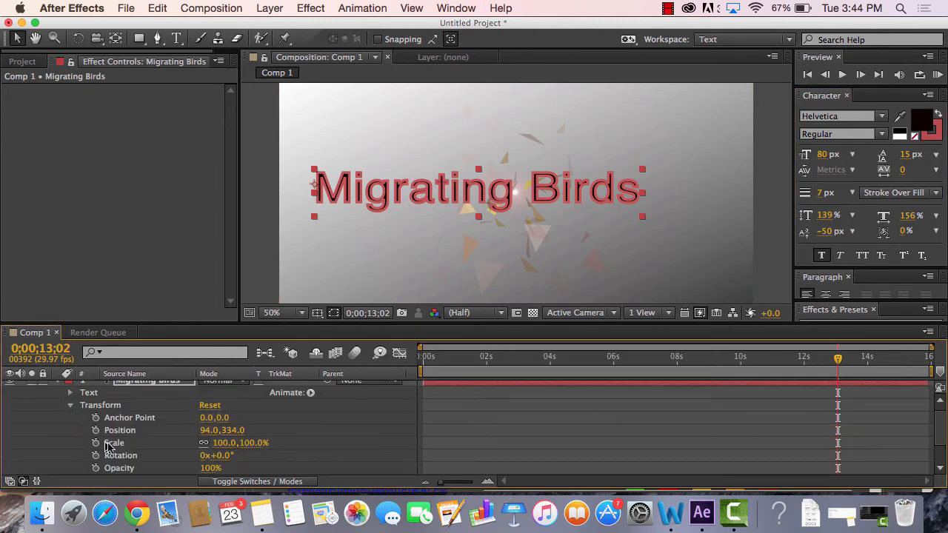
pyautogui.click(96, 431)
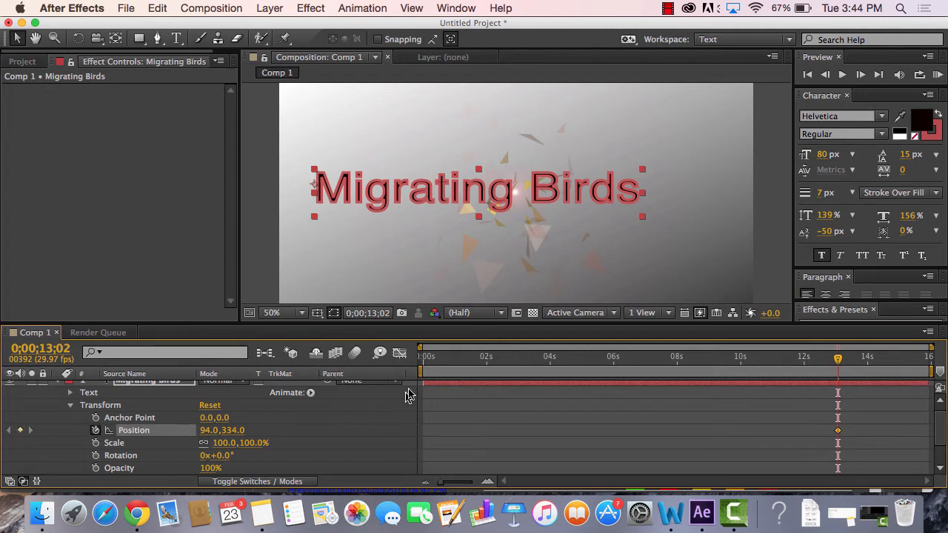
pyautogui.click(437, 357)
pyautogui.moveTo(434, 362); pyautogui.dragTo(403, 366)
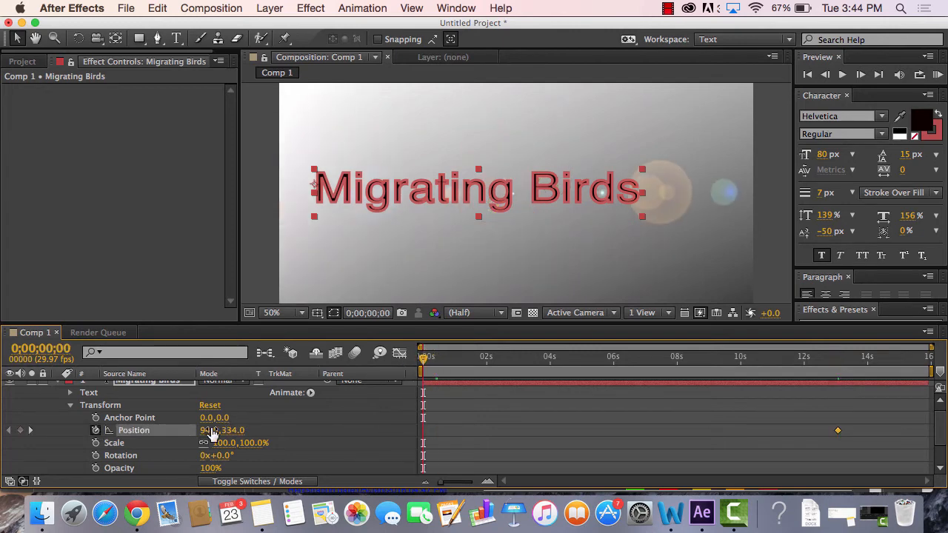
pyautogui.moveTo(212, 431); pyautogui.dragTo(115, 437)
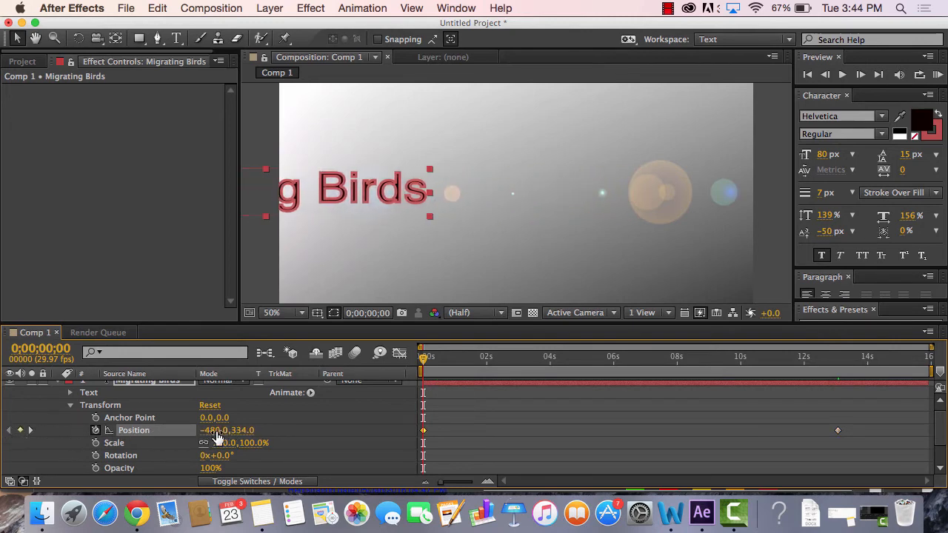
pyautogui.moveTo(214, 435); pyautogui.dragTo(88, 447)
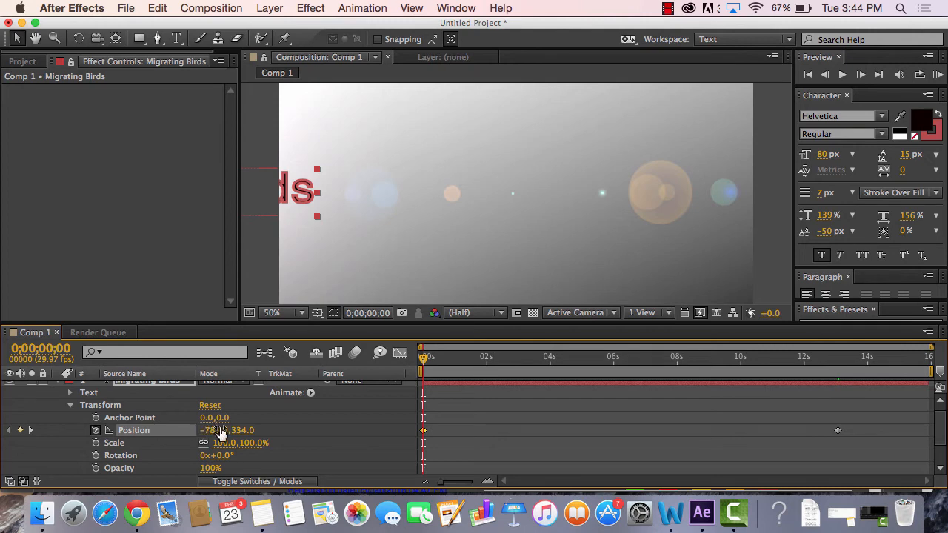
pyautogui.moveTo(214, 430); pyautogui.dragTo(127, 433)
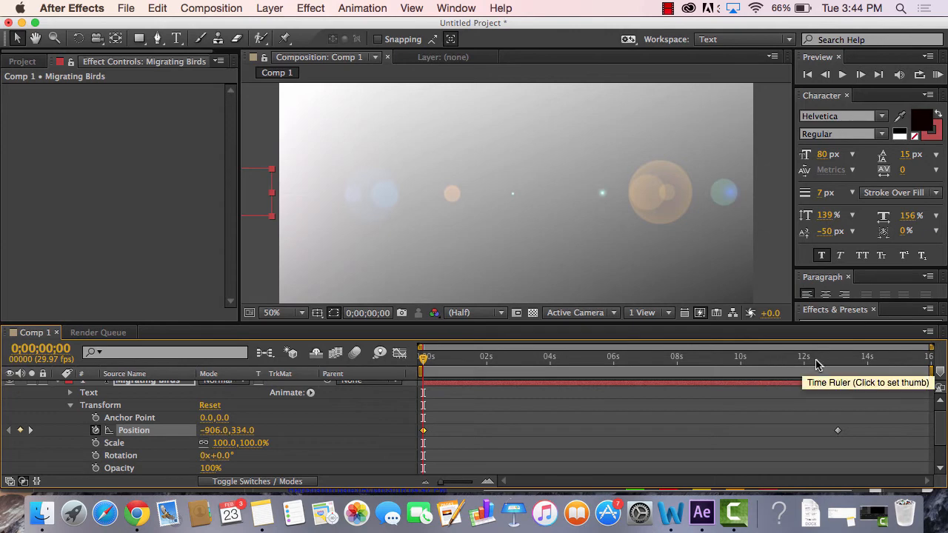
# Step: Keyframe the title's Position at 137.3, 334.0 at 0;00;11;28 and delete the Position keyframe at 0;00;13;02
pyautogui.click(805, 363)
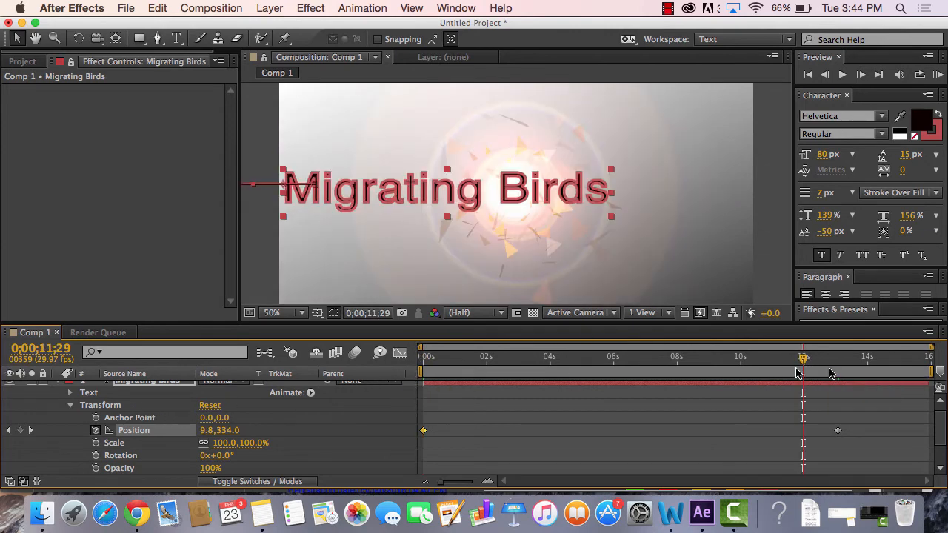
pyautogui.moveTo(802, 362)
pyautogui.mouseDown()
pyautogui.moveTo(399, 376)
pyautogui.moveTo(802, 360)
pyautogui.mouseUp()
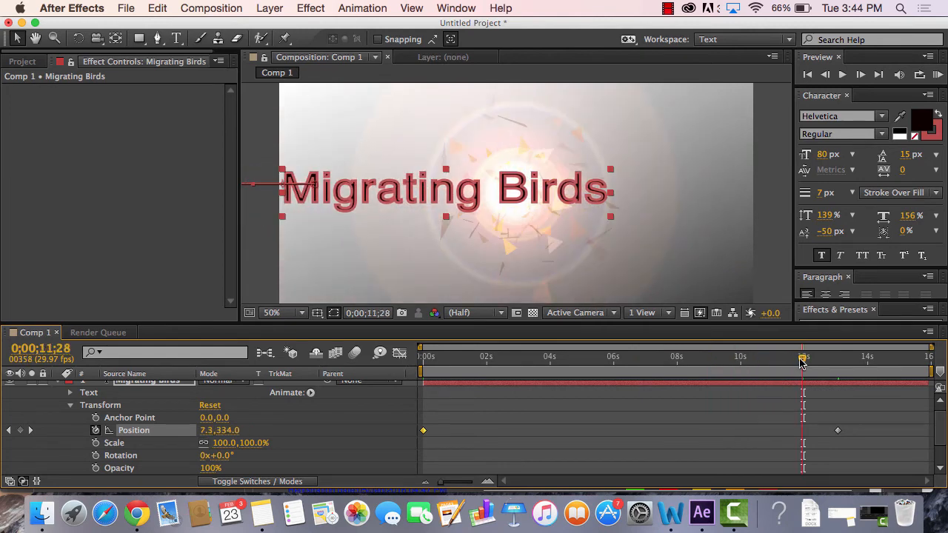
pyautogui.moveTo(211, 430); pyautogui.dragTo(290, 422)
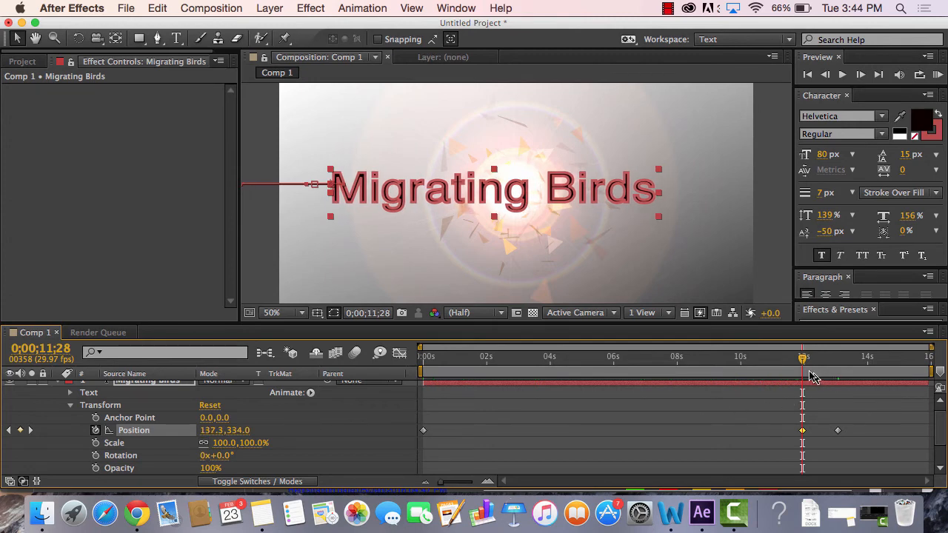
pyautogui.moveTo(806, 360); pyautogui.dragTo(836, 363)
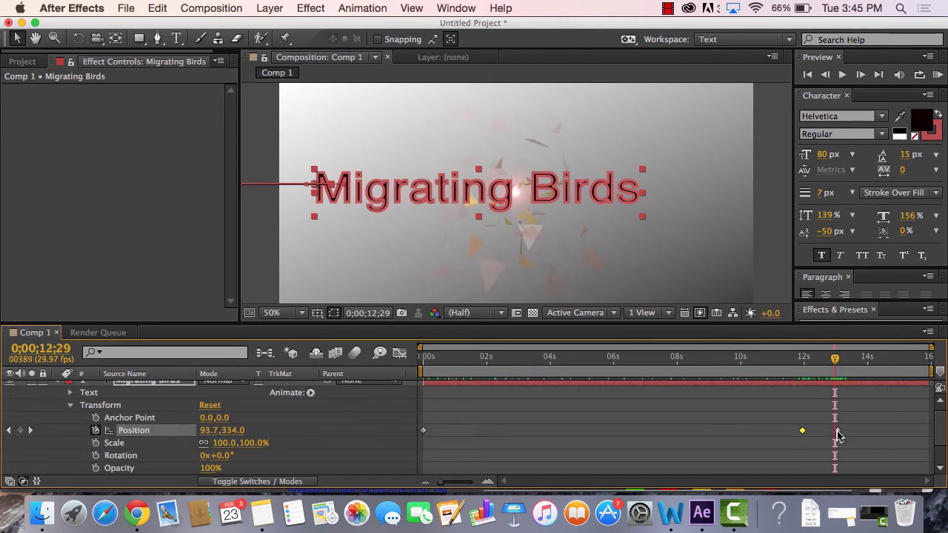
pyautogui.moveTo(839, 434)
pyautogui.press('Delete')
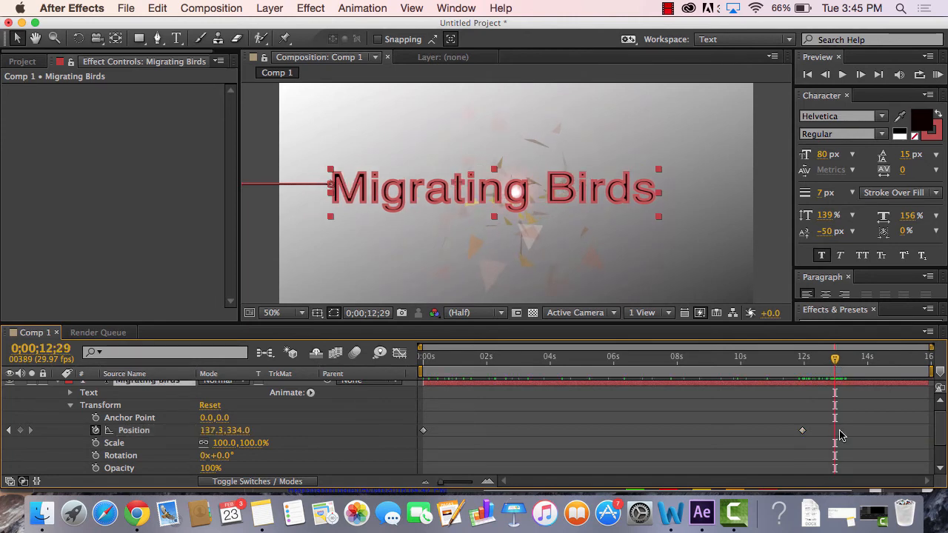
pyautogui.moveTo(837, 363); pyautogui.dragTo(893, 373)
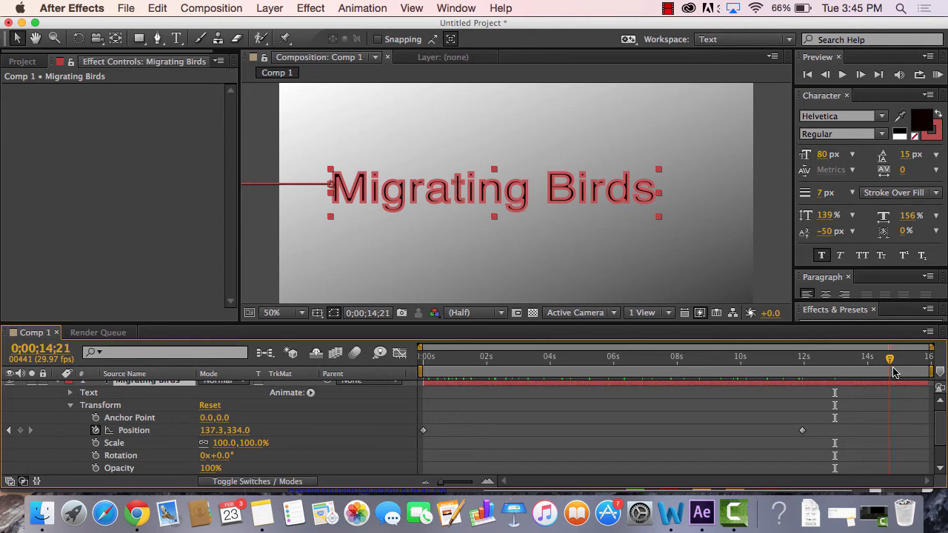
# Step: Collapse the Migrating Birds layer and apply the Stylize Glow effect to it
pyautogui.click(71, 414)
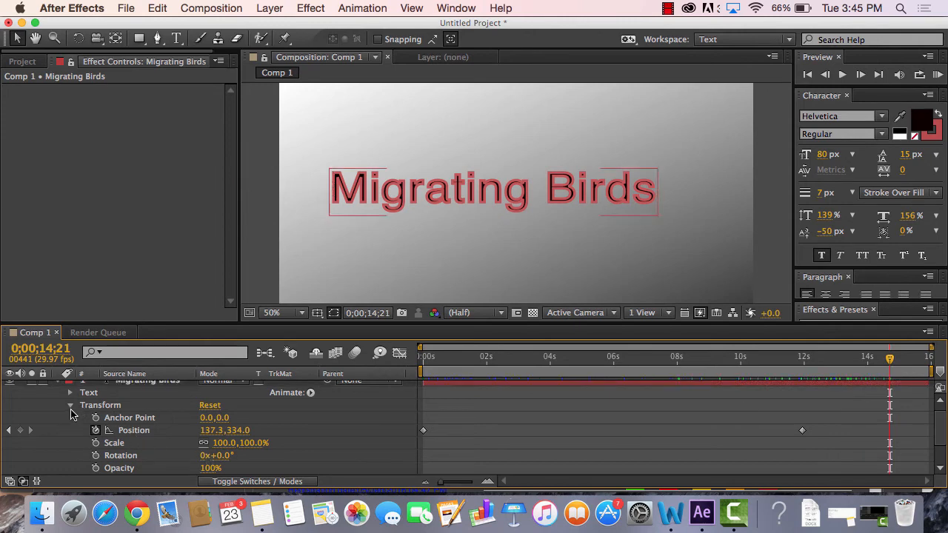
pyautogui.click(71, 408)
pyautogui.click(57, 387)
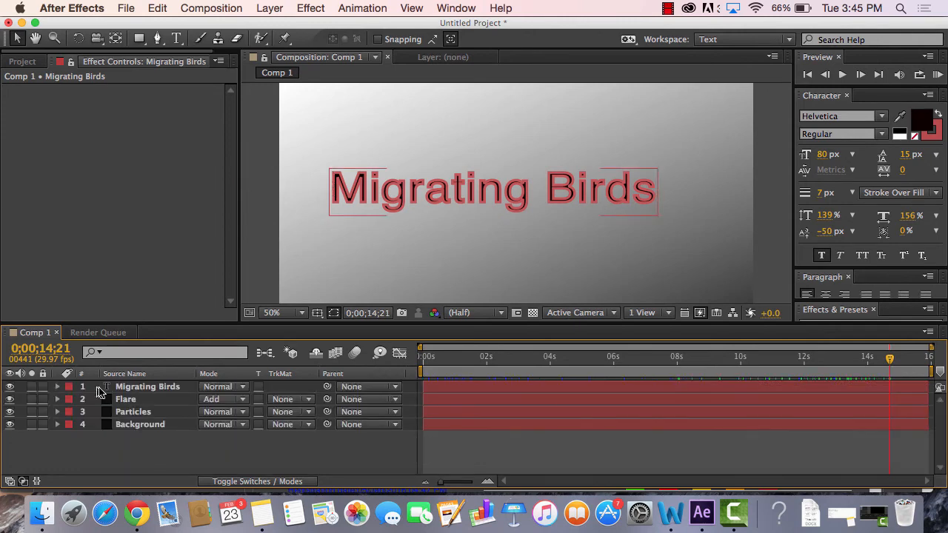
pyautogui.click(122, 390)
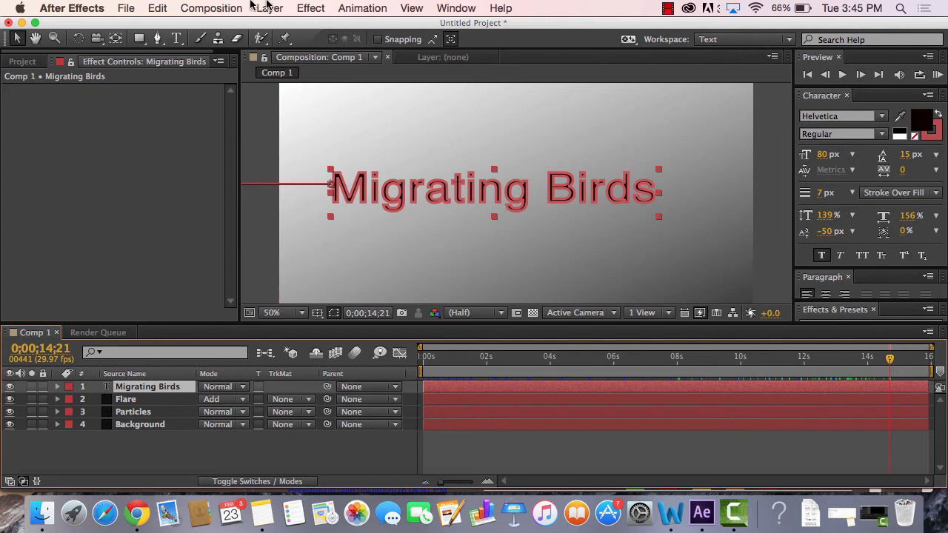
pyautogui.click(311, 8)
pyautogui.moveTo(385, 246)
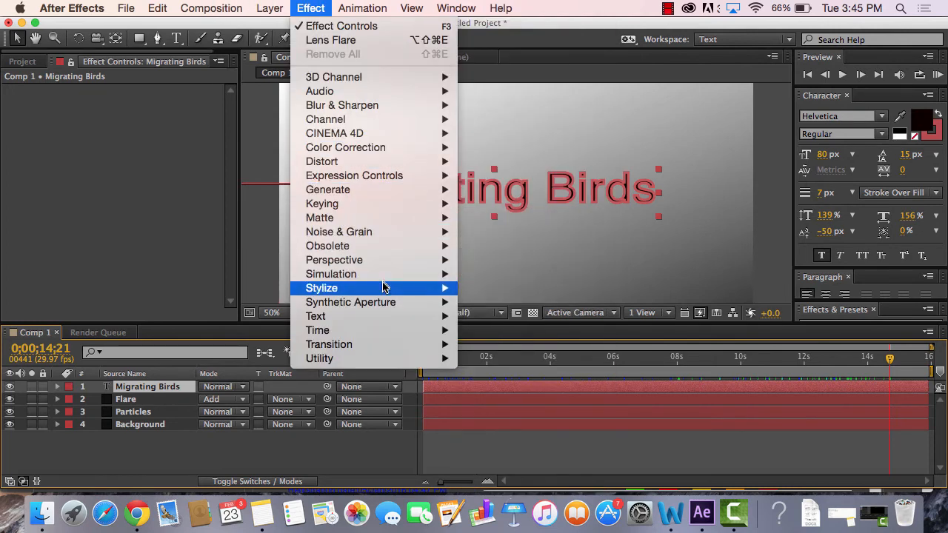
pyautogui.moveTo(384, 287)
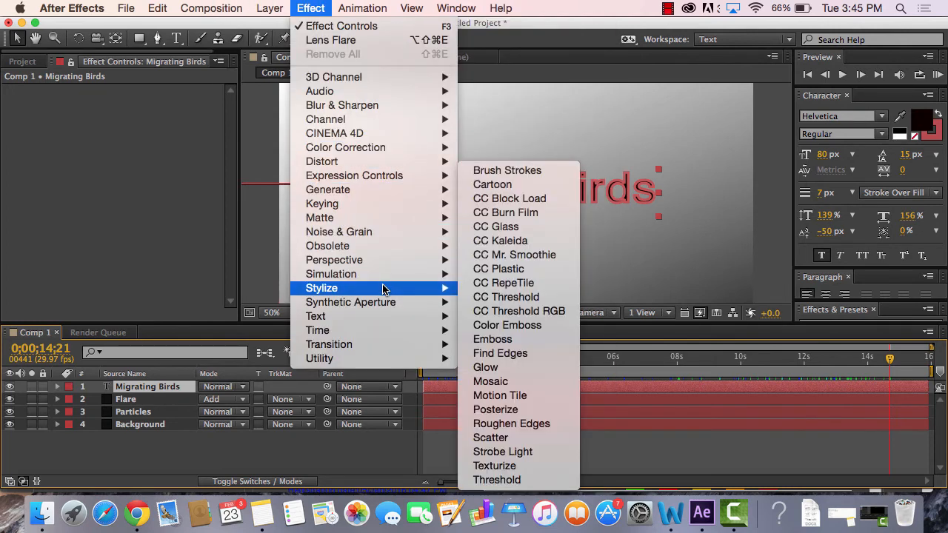
pyautogui.click(516, 374)
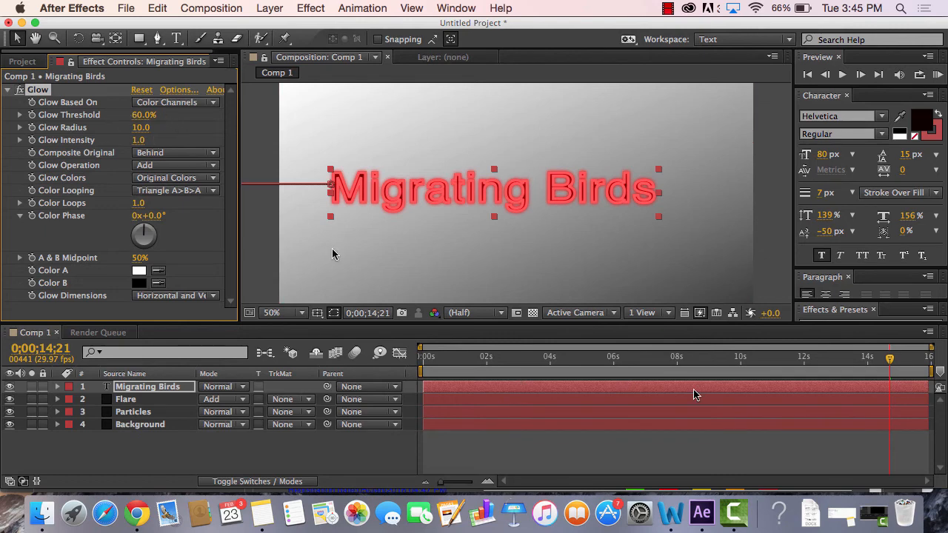
# Step: Keyframe the title's Glow Threshold at 100% at the composition start and 47.5% at 0;00;13;00
pyautogui.moveTo(891, 361); pyautogui.dragTo(74, 367)
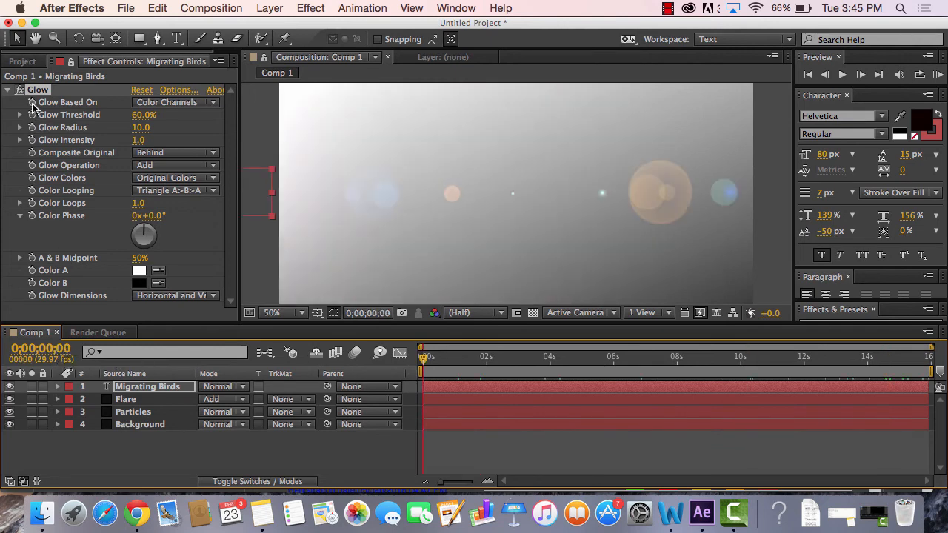
pyautogui.click(32, 115)
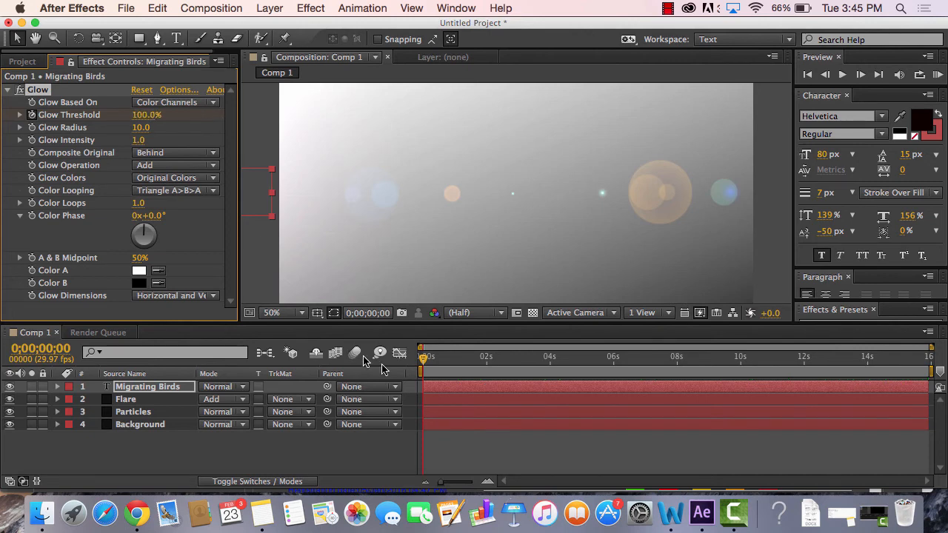
pyautogui.moveTo(423, 360); pyautogui.dragTo(837, 363)
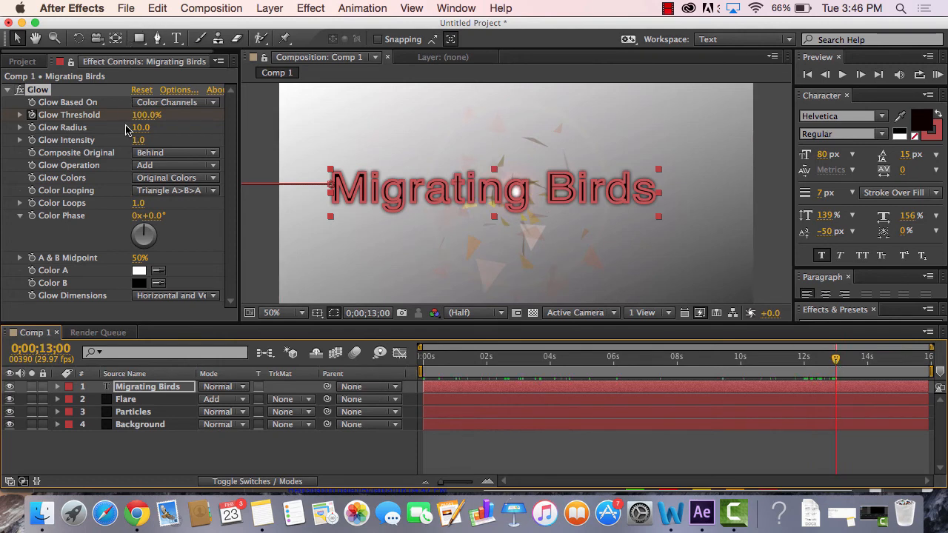
pyautogui.moveTo(147, 117); pyautogui.dragTo(33, 109)
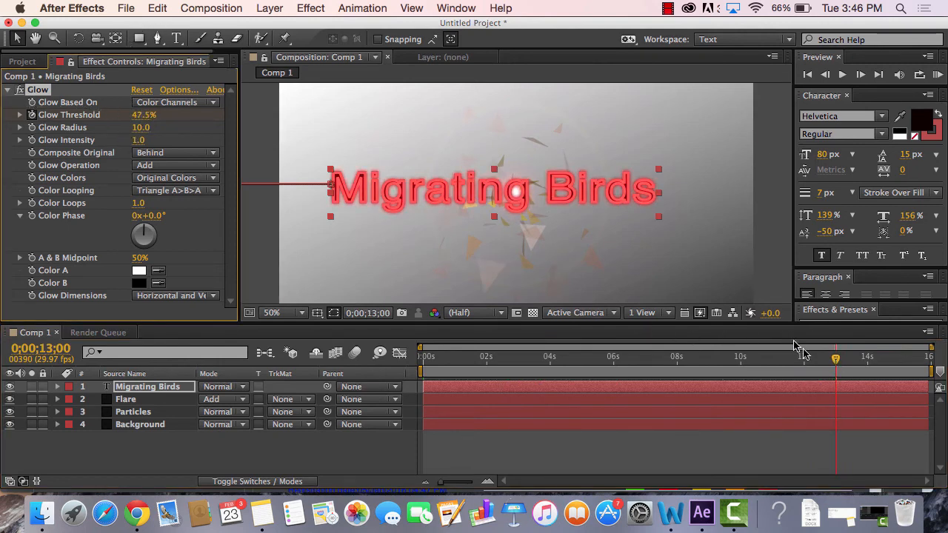
# Step: Scrub through the glow animation and keyframe Glow Threshold at 100% at 0;00;12;21
pyautogui.moveTo(836, 363); pyautogui.dragTo(796, 361)
pyautogui.moveTo(641, 355); pyautogui.dragTo(313, 370)
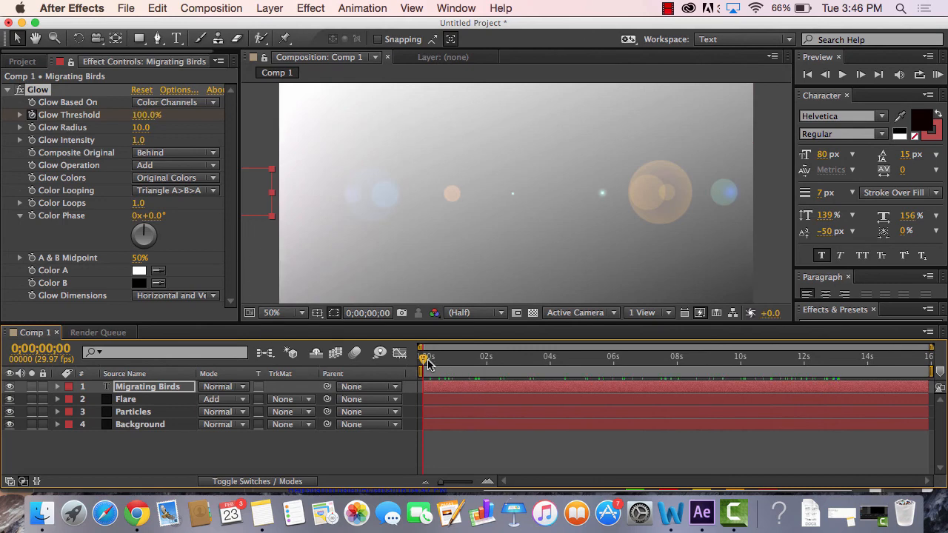
pyautogui.moveTo(427, 363); pyautogui.dragTo(829, 371)
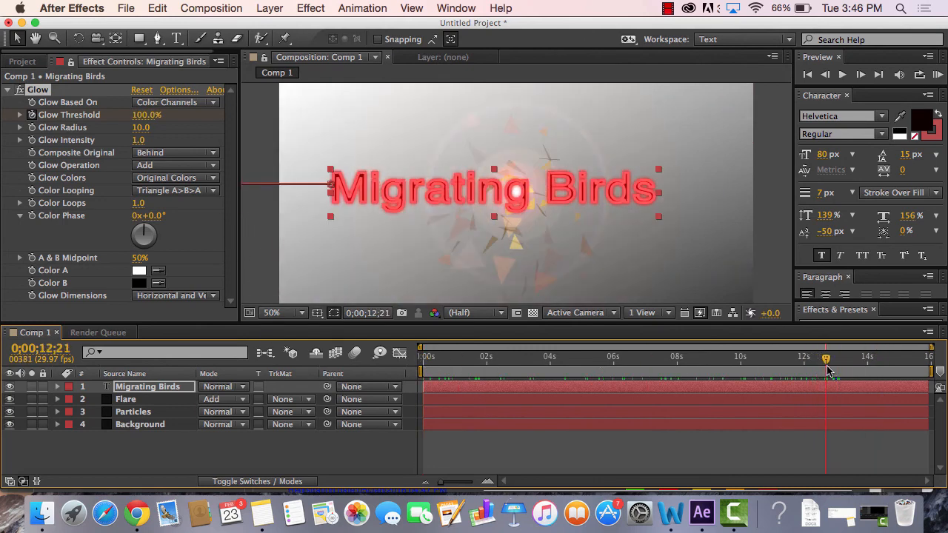
pyautogui.moveTo(141, 115); pyautogui.dragTo(193, 105)
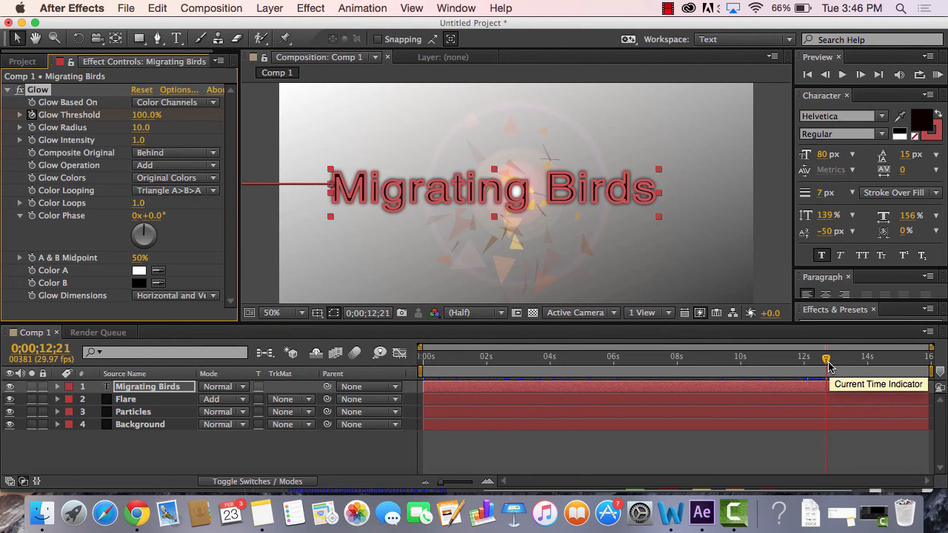
# Step: Keyframe Glow Threshold at 94.9% near the composition's end, at 0;00;15;25
pyautogui.moveTo(828, 364); pyautogui.dragTo(880, 368)
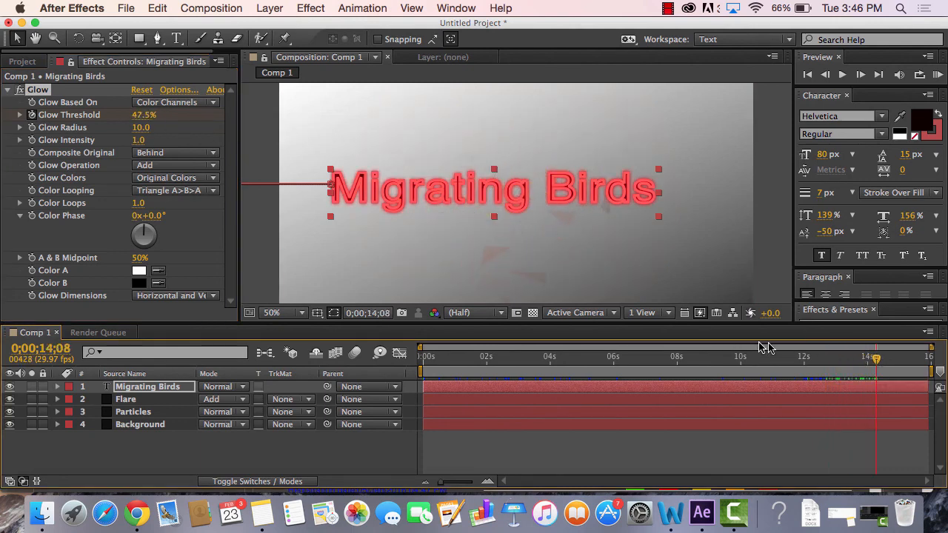
pyautogui.moveTo(874, 362); pyautogui.dragTo(910, 389)
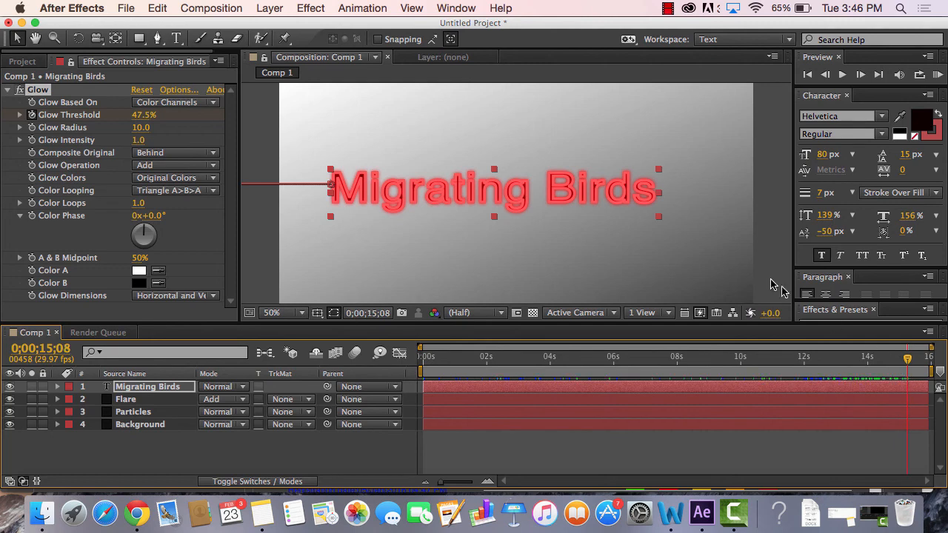
pyautogui.moveTo(908, 361); pyautogui.dragTo(920, 362)
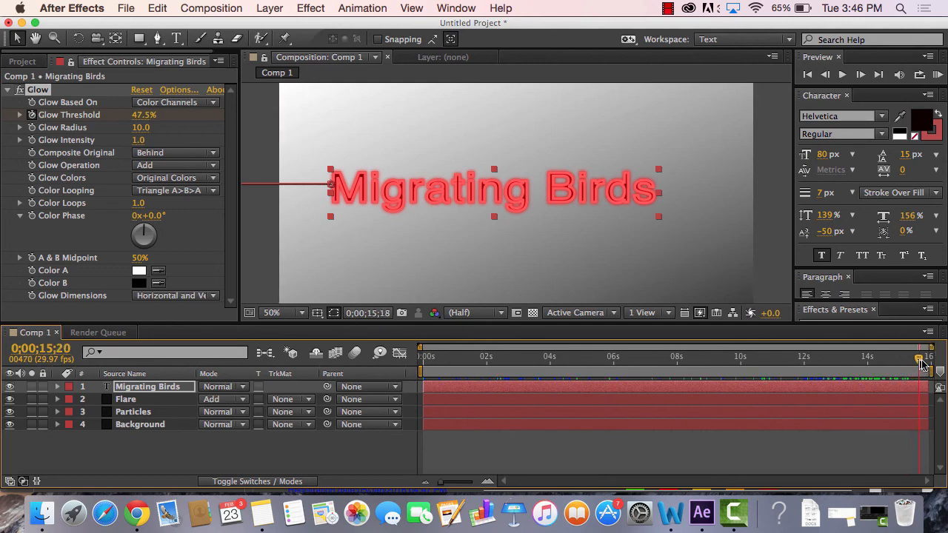
pyautogui.click(141, 115)
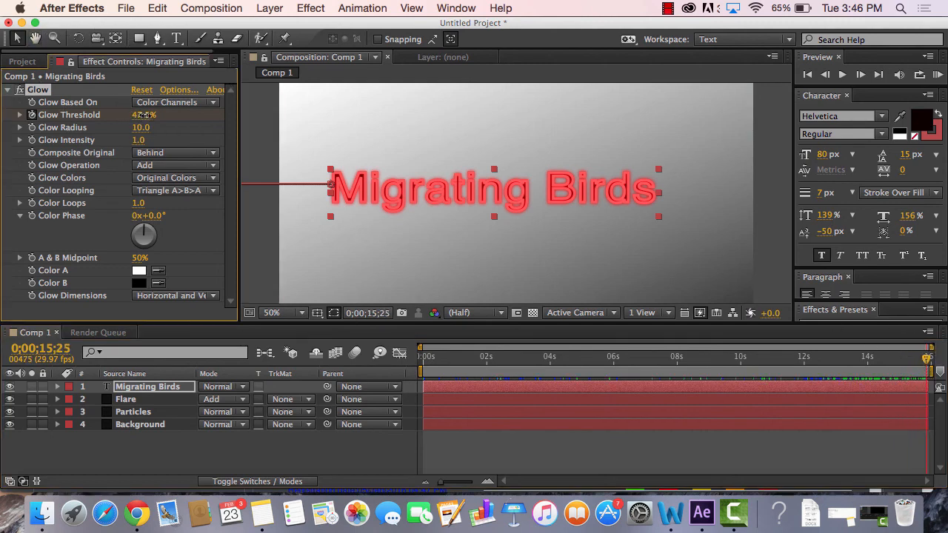
pyautogui.moveTo(187, 119); pyautogui.dragTo(224, 120)
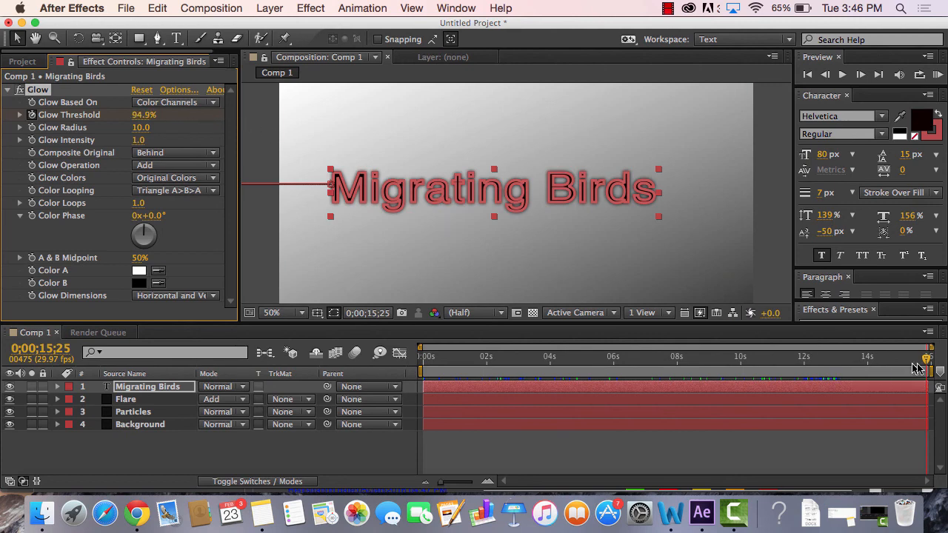
# Step: Play the whole composition from its first frame to review the title animation, then stop playback
pyautogui.moveTo(929, 363); pyautogui.dragTo(355, 381)
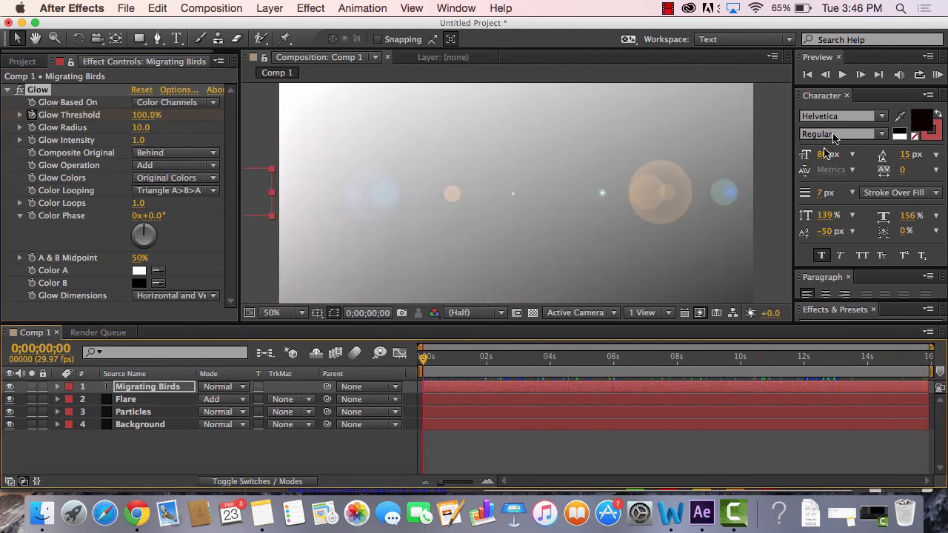
pyautogui.click(842, 75)
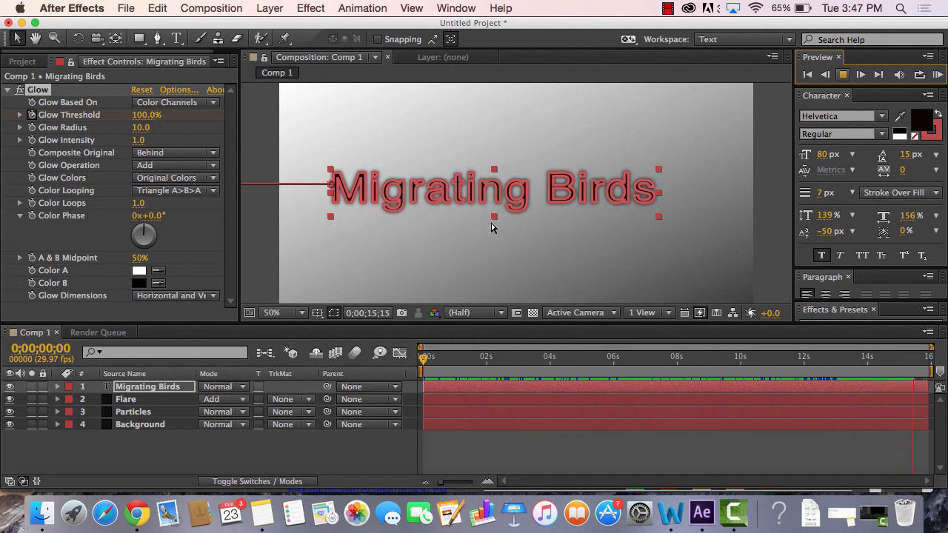
pyautogui.press('space')
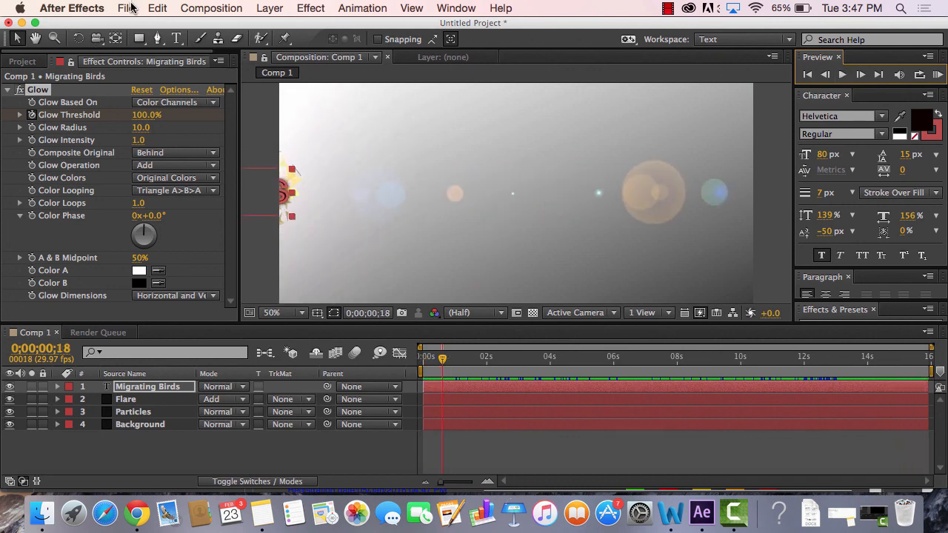
# Step: Save the project as "Mig Birds Effects"
pyautogui.click(126, 8)
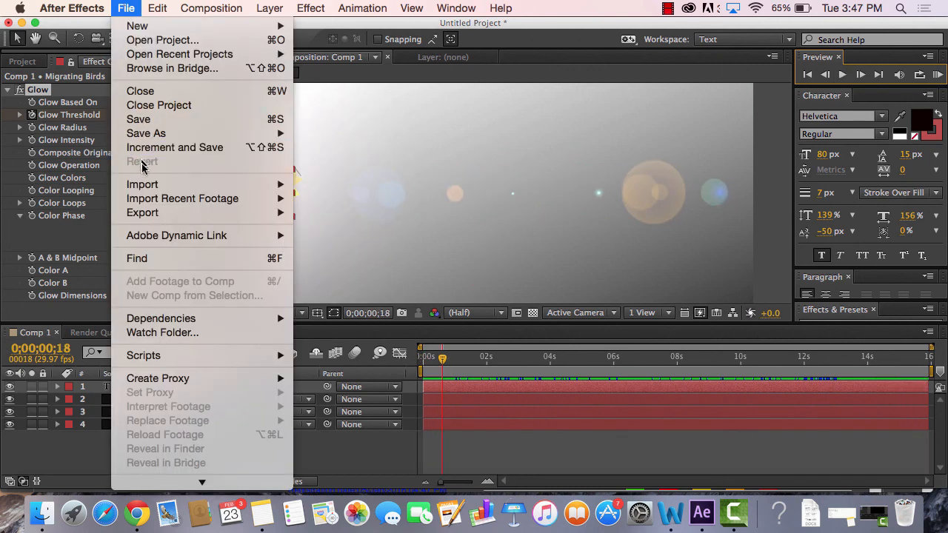
pyautogui.click(141, 120)
pyautogui.write('Mig Birds Effects')
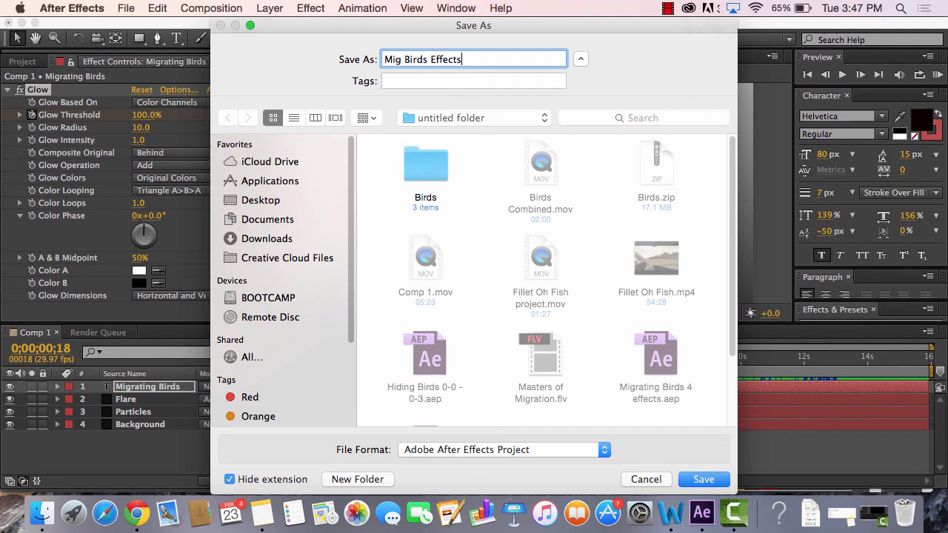
pyautogui.press('Return')
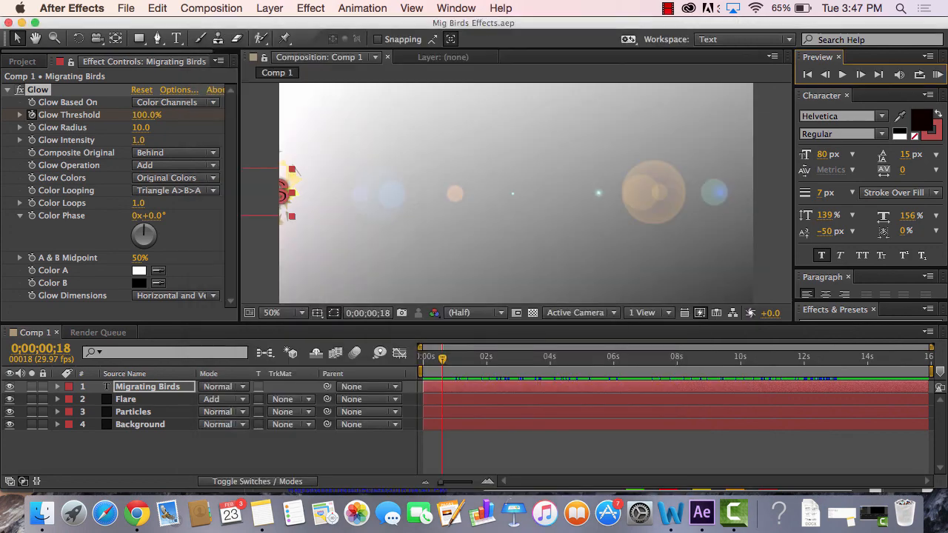
pyautogui.click(670, 8)
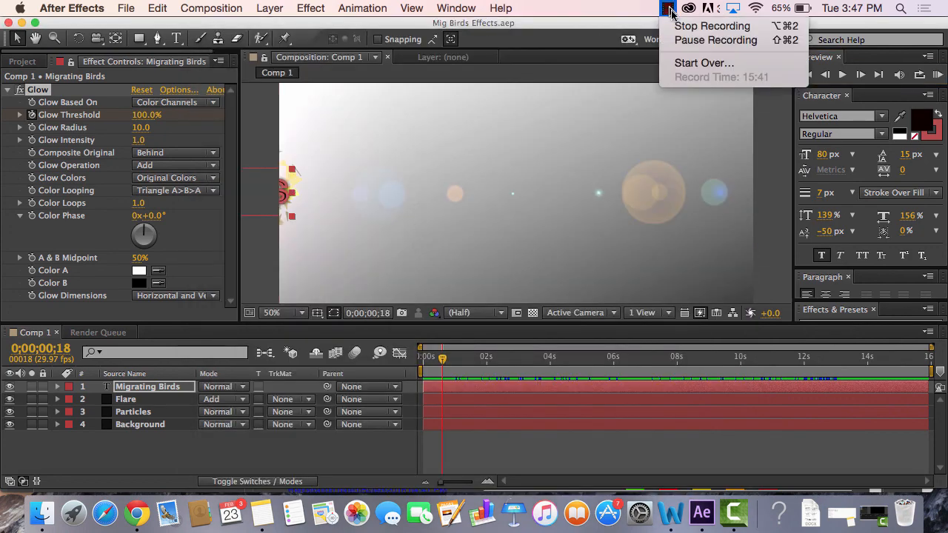